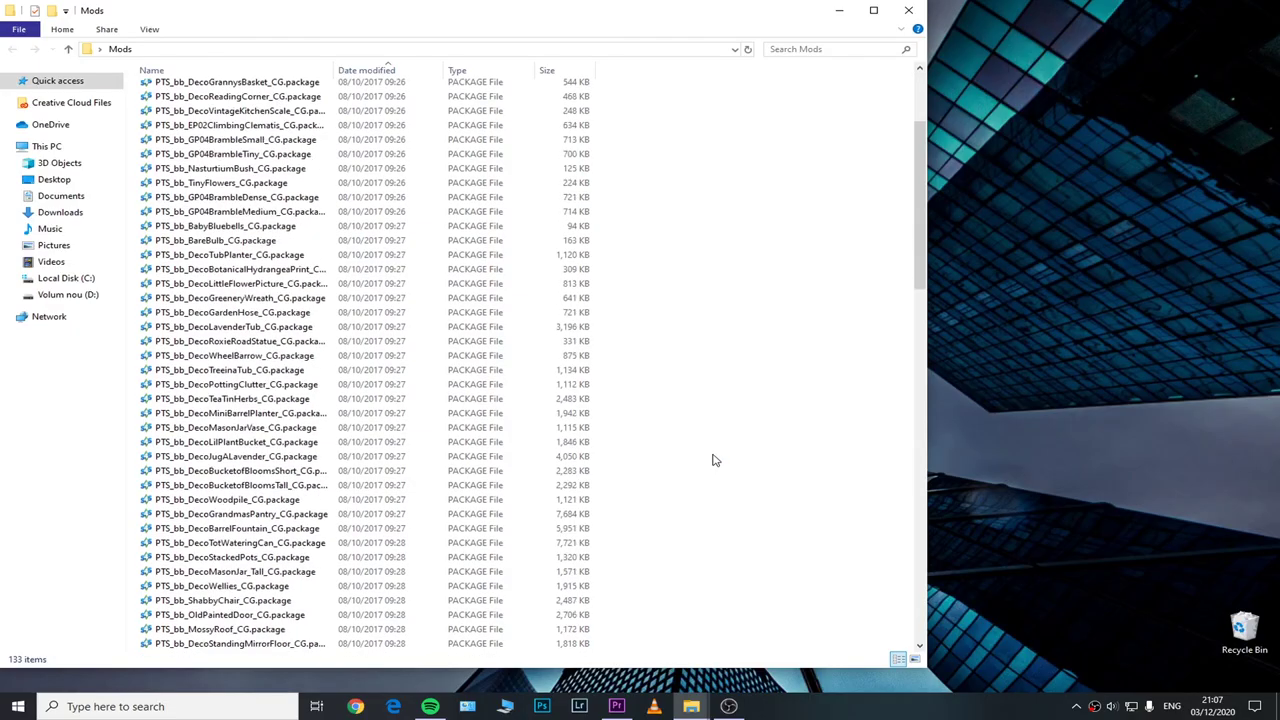
Scroll the Mods folder to show the new GlaaceauRetroBackgrounds.zip and CAS Peach BG - US.rar archives.
{"action": "scroll", "coordinate": [714, 457], "scroll_direction": "down", "scroll_amount": 10}
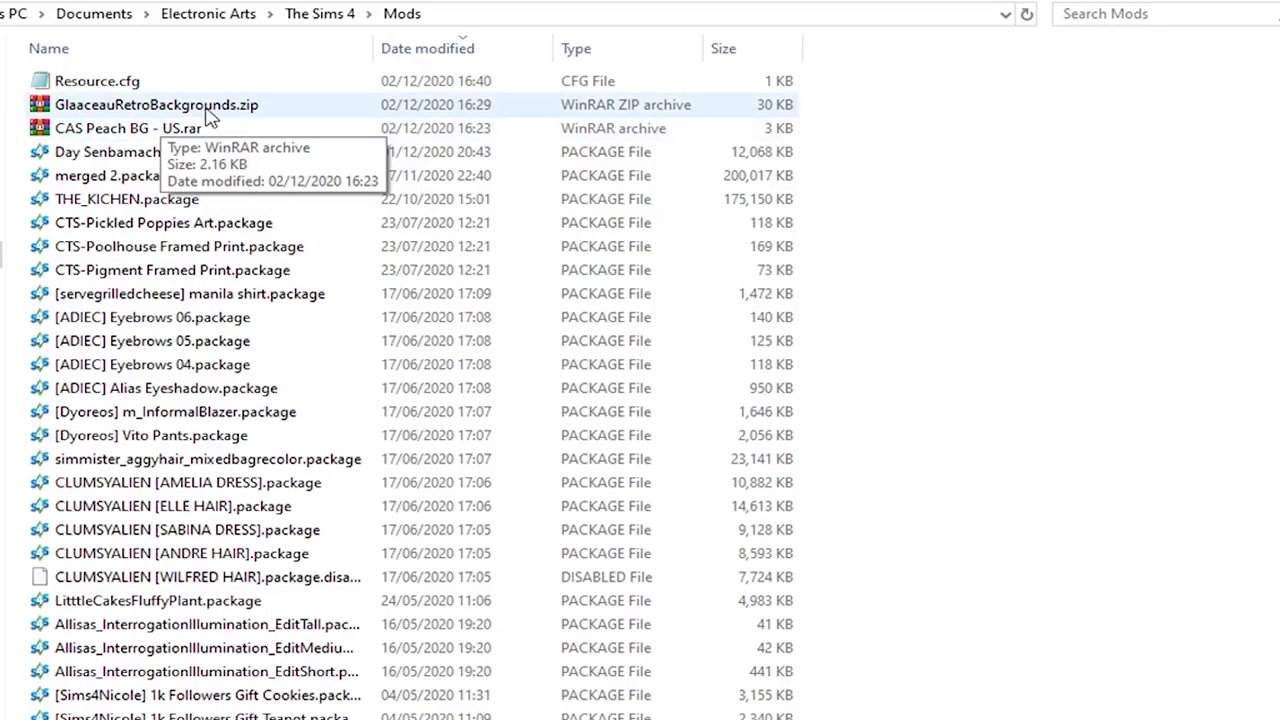
Open CAS Peach BG - US.rar in WinRAR and copy CASBKGPEACH_US.package into the Mods folder.
{"action": "left_click", "coordinate": [208, 110]}
{"action": "left_click", "coordinate": [209, 128]}
{"action": "left_click", "coordinate": [250, 110], "text": "ctrl"}
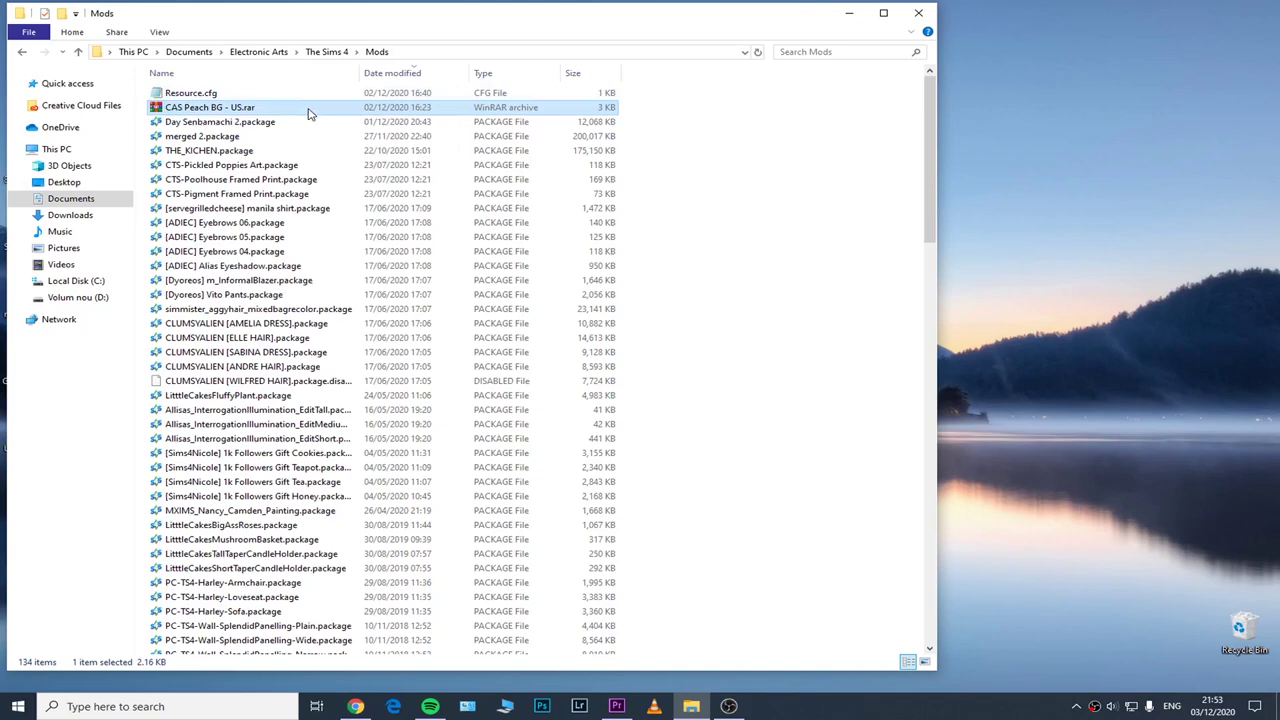
{"action": "double_click", "coordinate": [309, 110]}
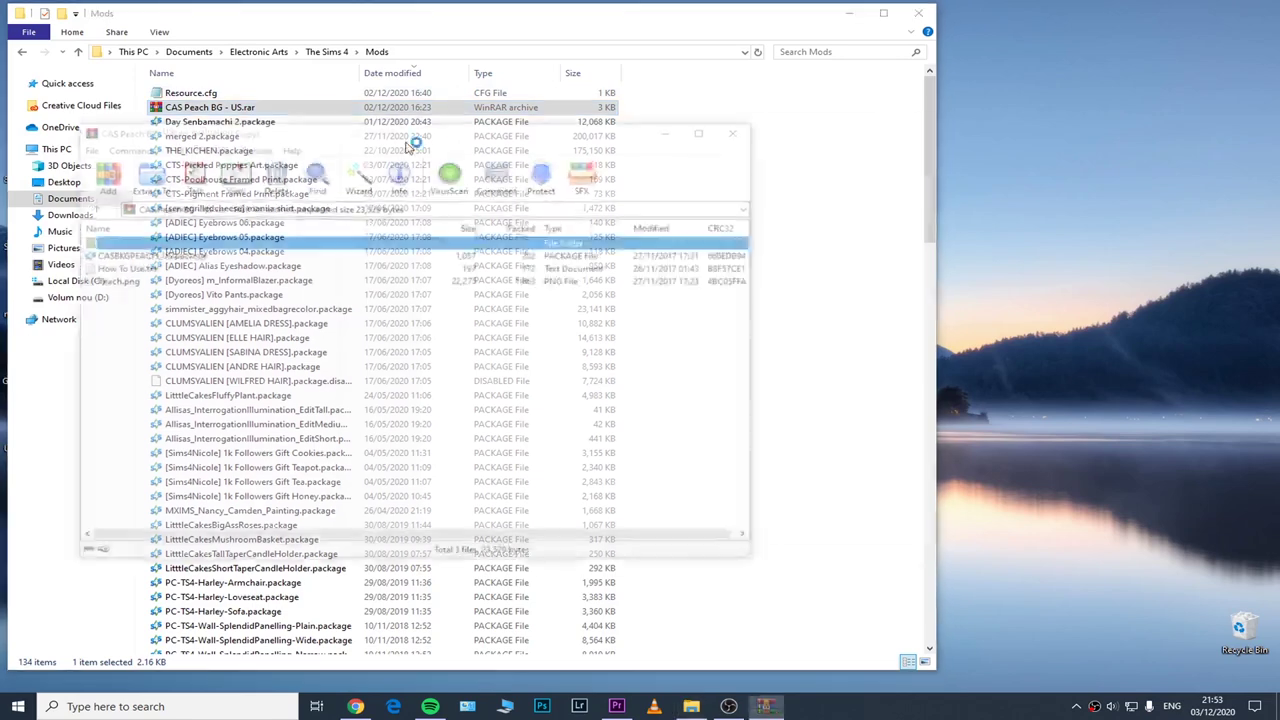
{"action": "left_click", "coordinate": [925, 127]}
{"action": "left_click_drag", "start_coordinate": [468, 135], "coordinate": [1075, 92]}
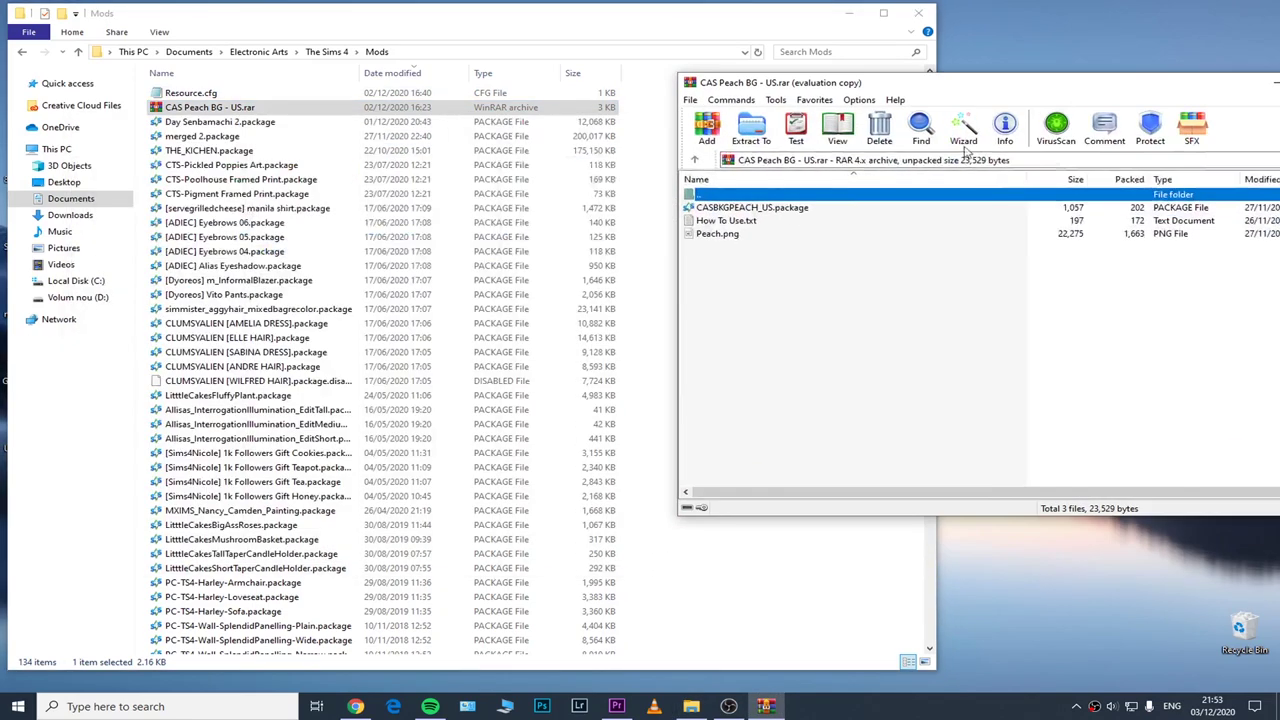
{"action": "left_click_drag", "start_coordinate": [742, 207], "coordinate": [648, 183]}
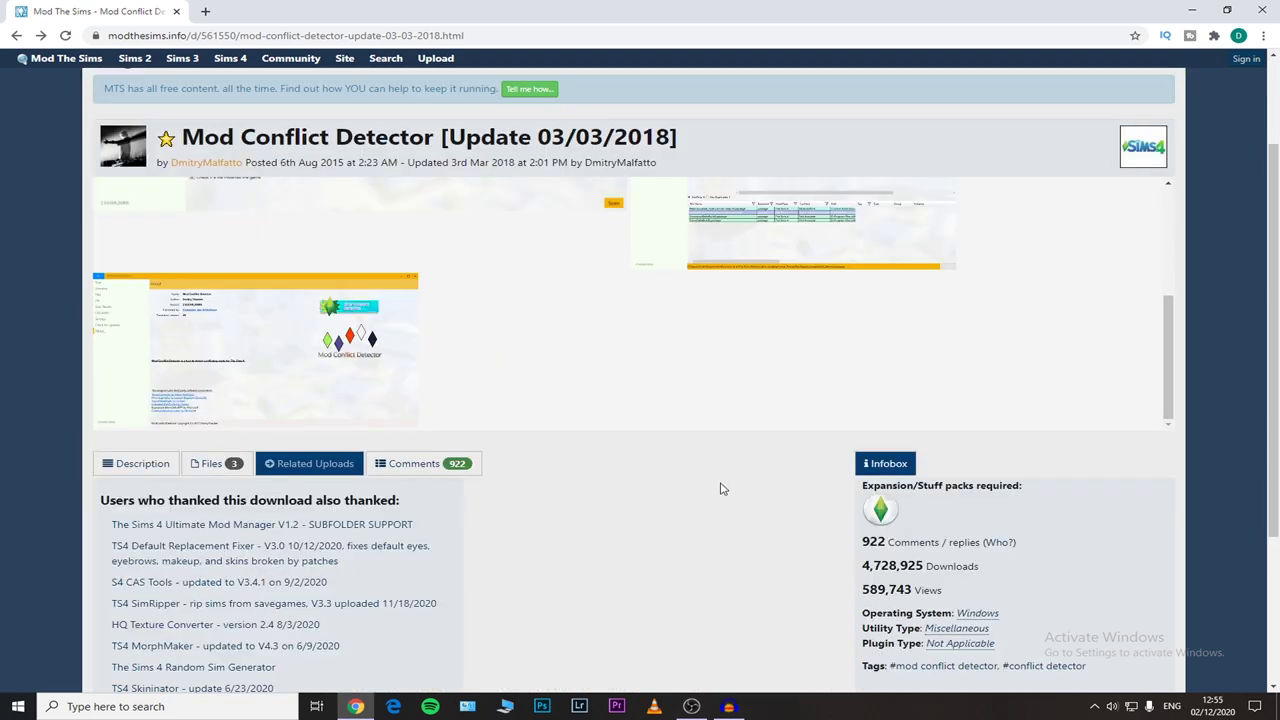
Download MCD_2.2.300.0.zip from the Files section of the Mod Conflict Detector page.
{"action": "scroll", "coordinate": [551, 452], "scroll_direction": "down", "scroll_amount": 2}
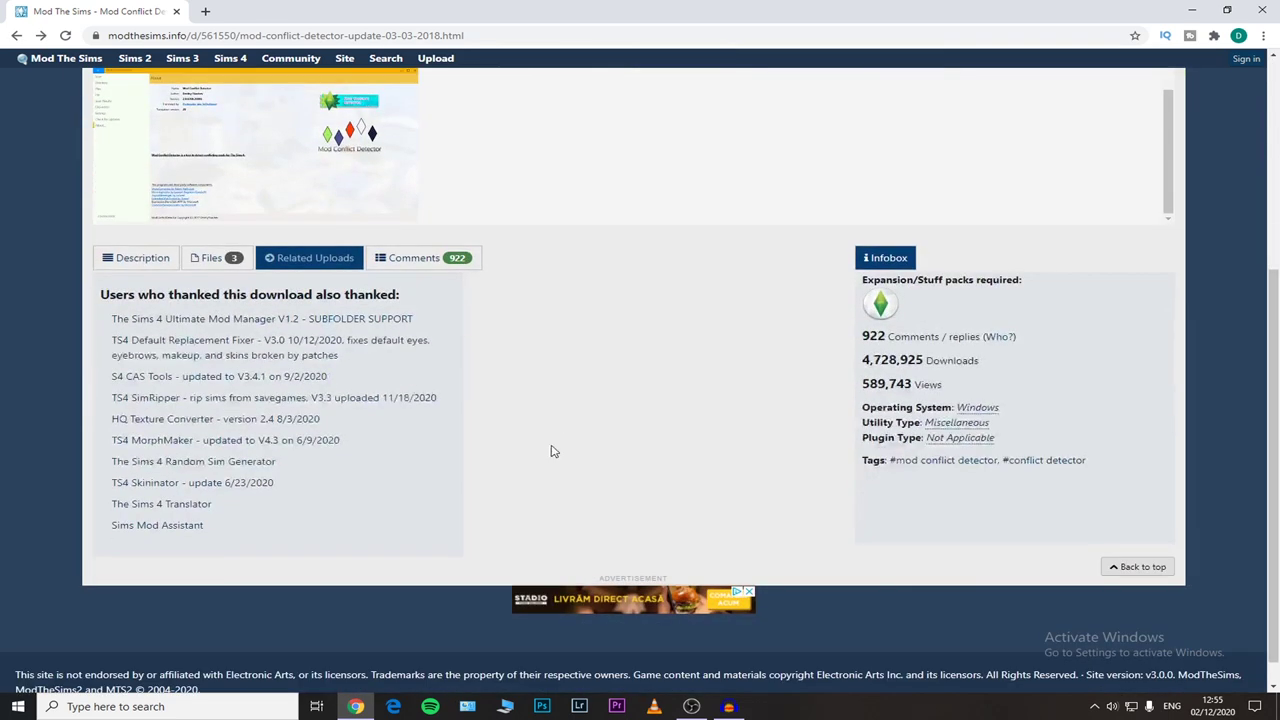
{"action": "left_click", "coordinate": [222, 268]}
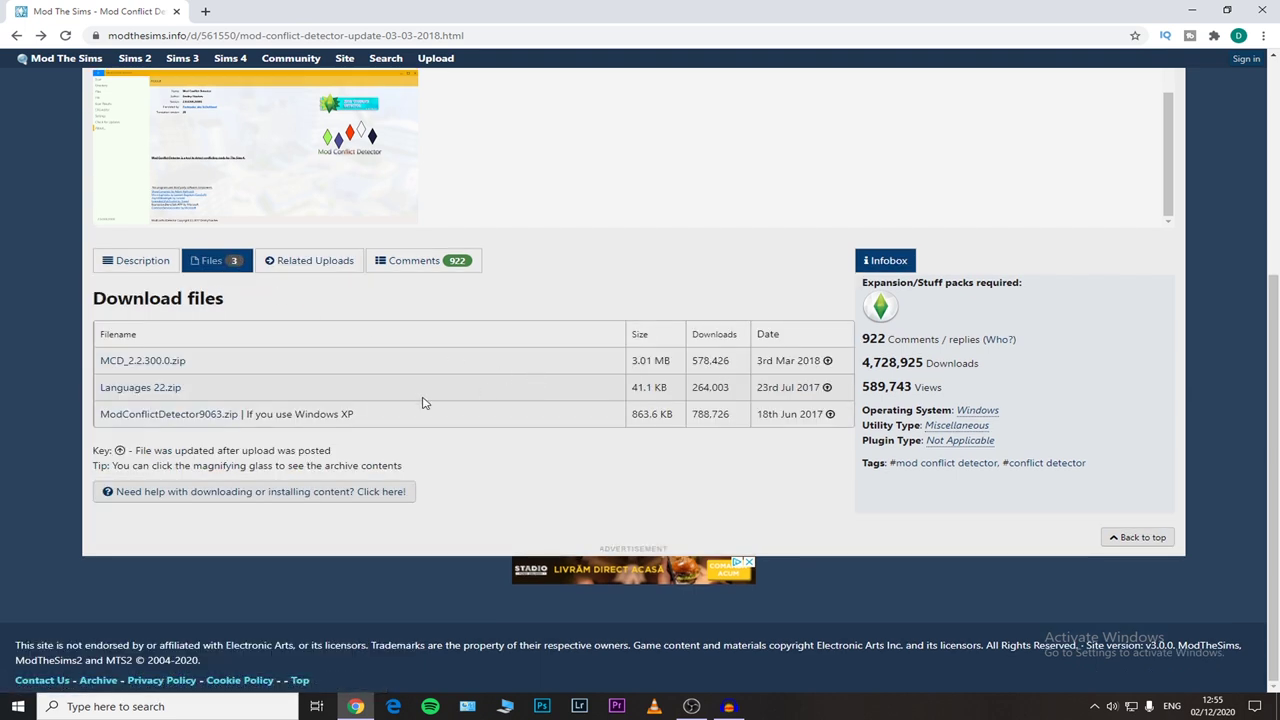
{"action": "left_click", "coordinate": [170, 361]}
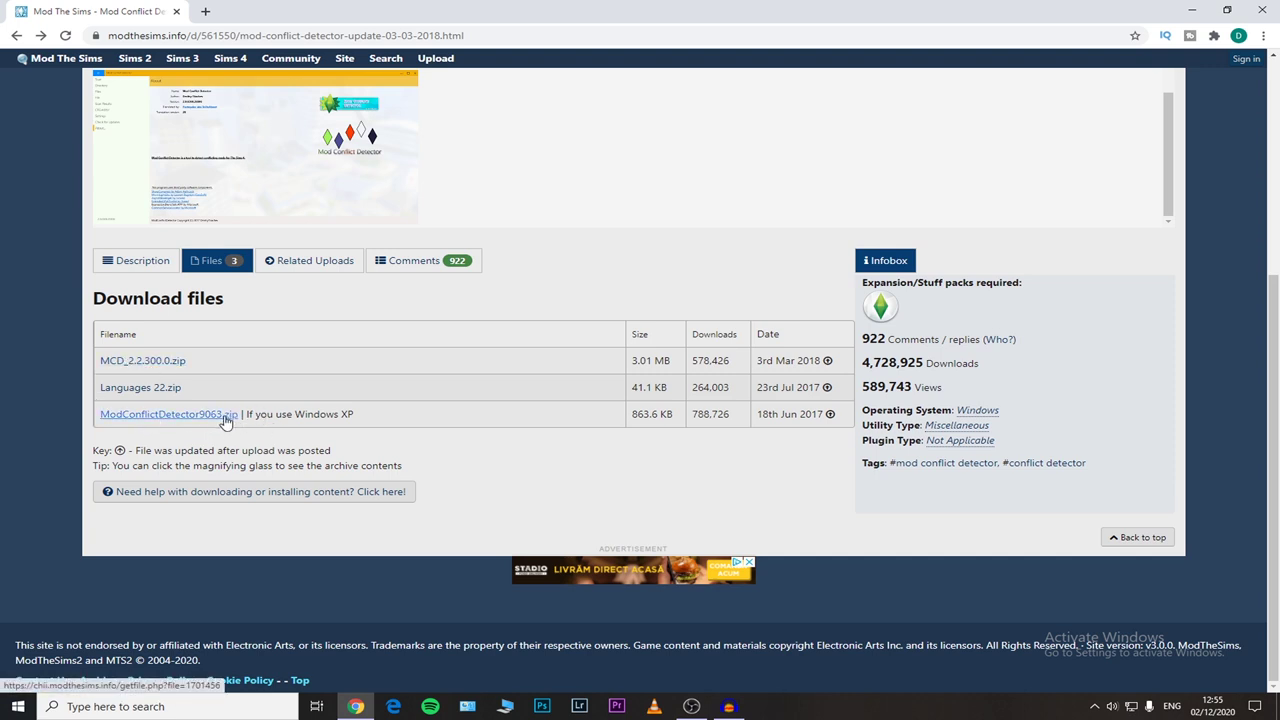
{"action": "left_click", "coordinate": [124, 366]}
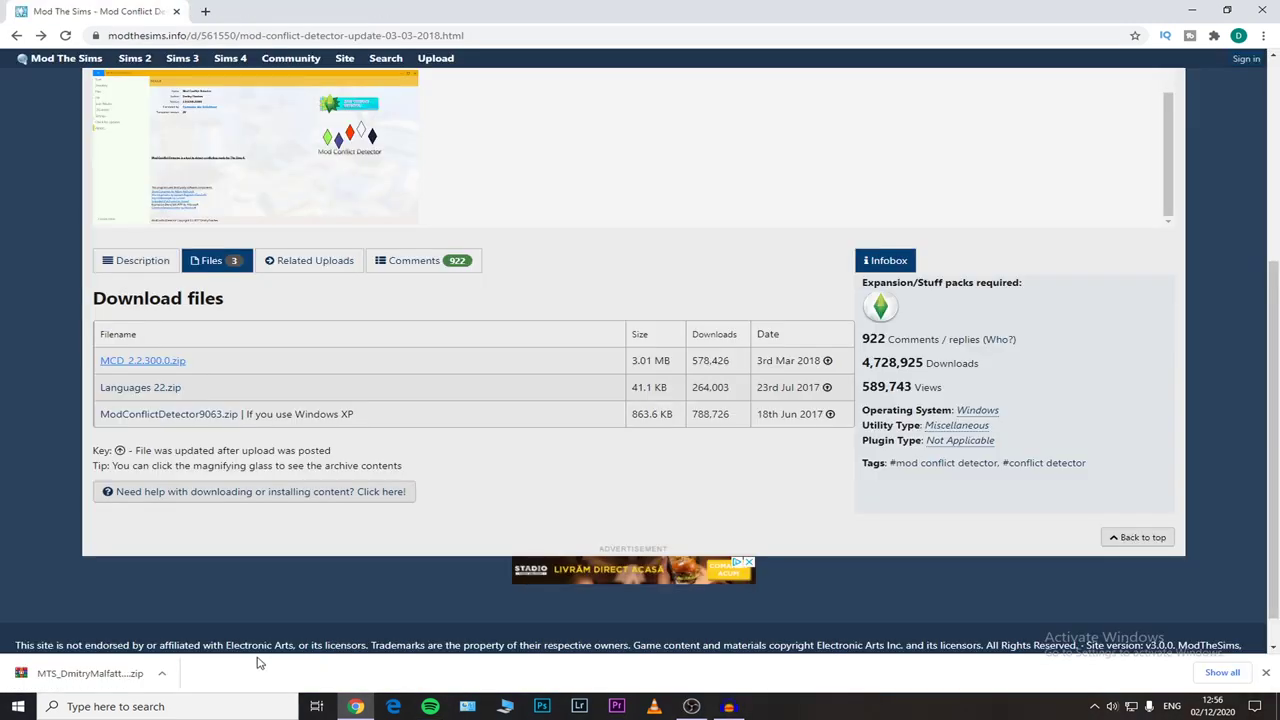
Create a new desktop folder named MOD CONFLICT DETECTOR.
{"action": "right_click", "coordinate": [985, 315]}
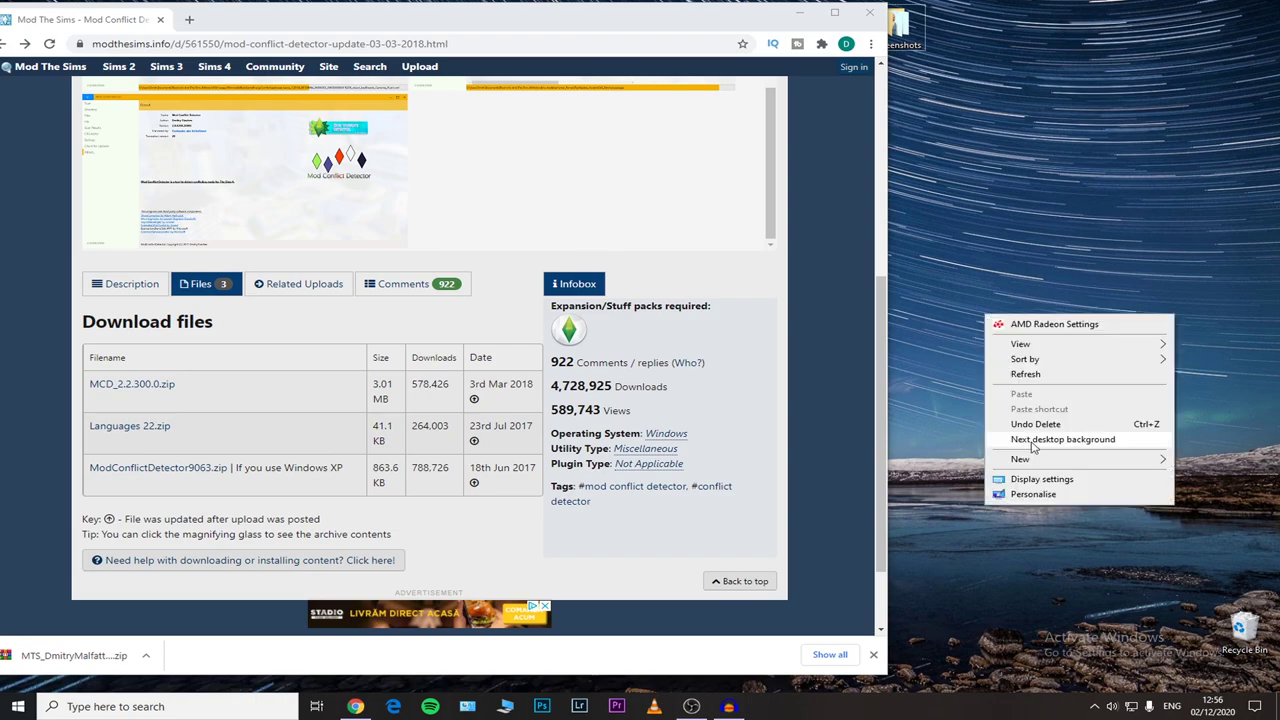
{"action": "mouse_move", "coordinate": [1040, 460]}
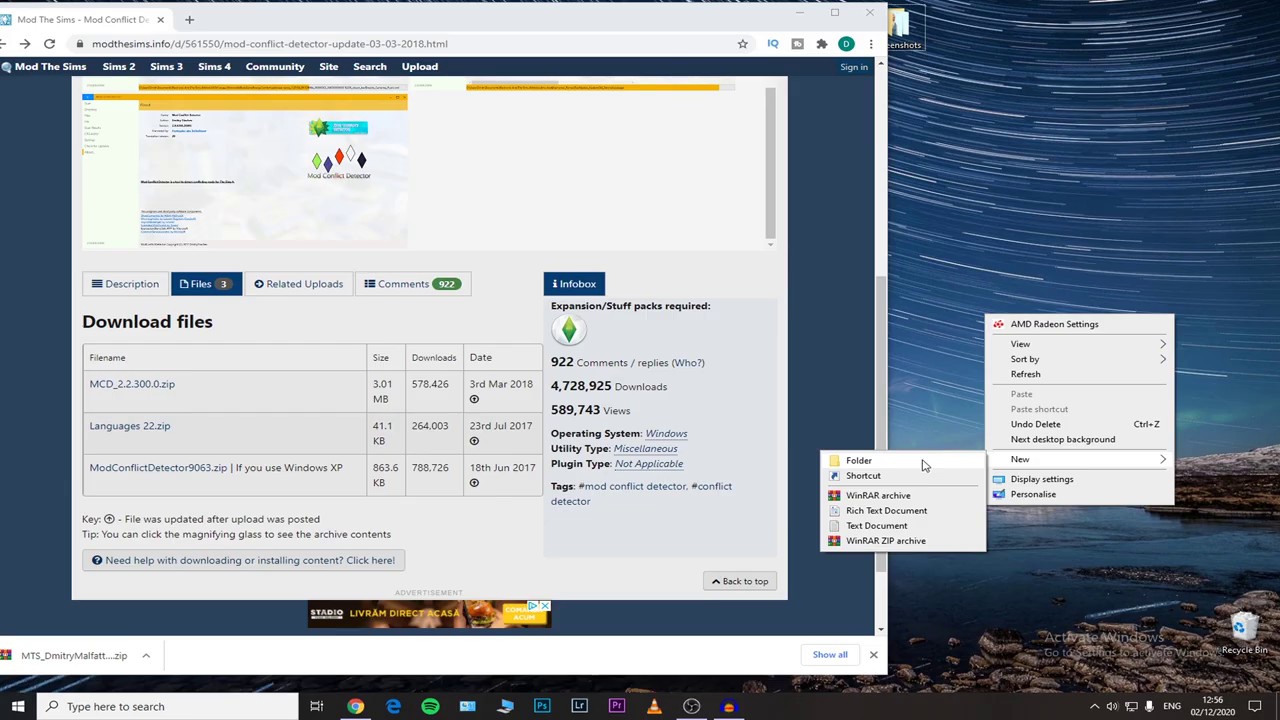
{"action": "left_click", "coordinate": [789, 509]}
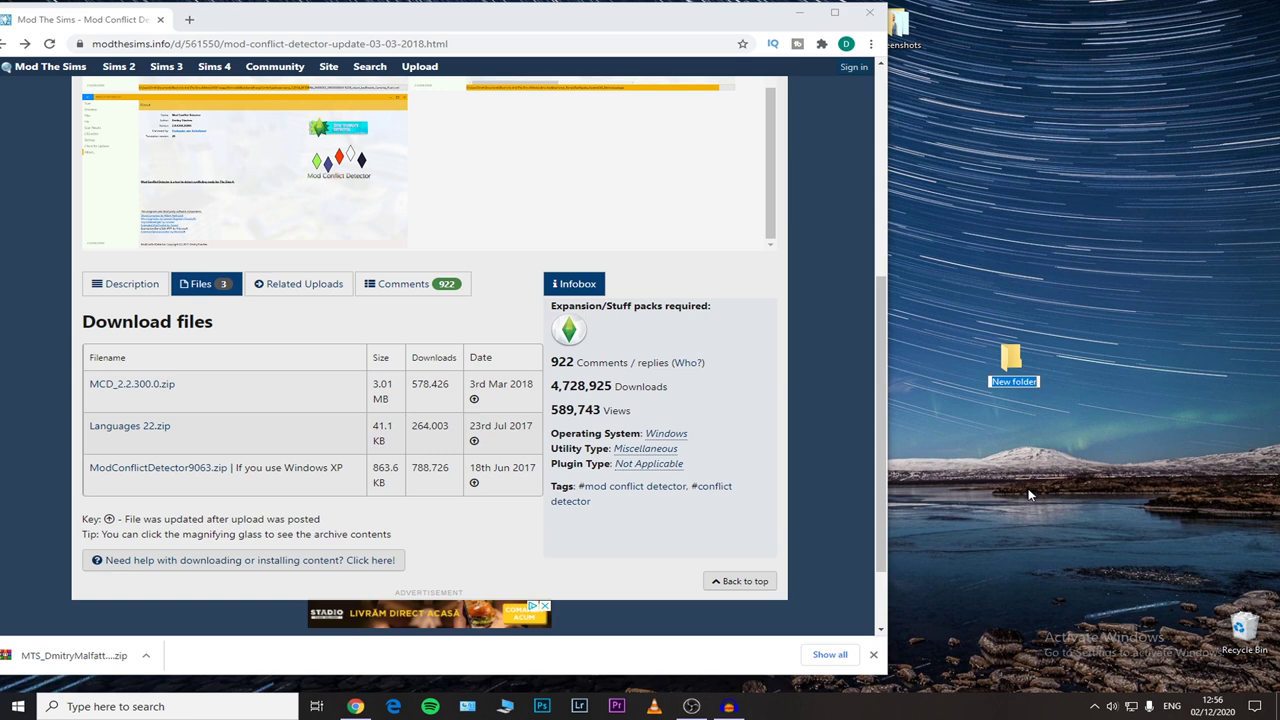
{"action": "type", "text": "MOD CONFLICT"}
{"action": "key", "text": "Return"}
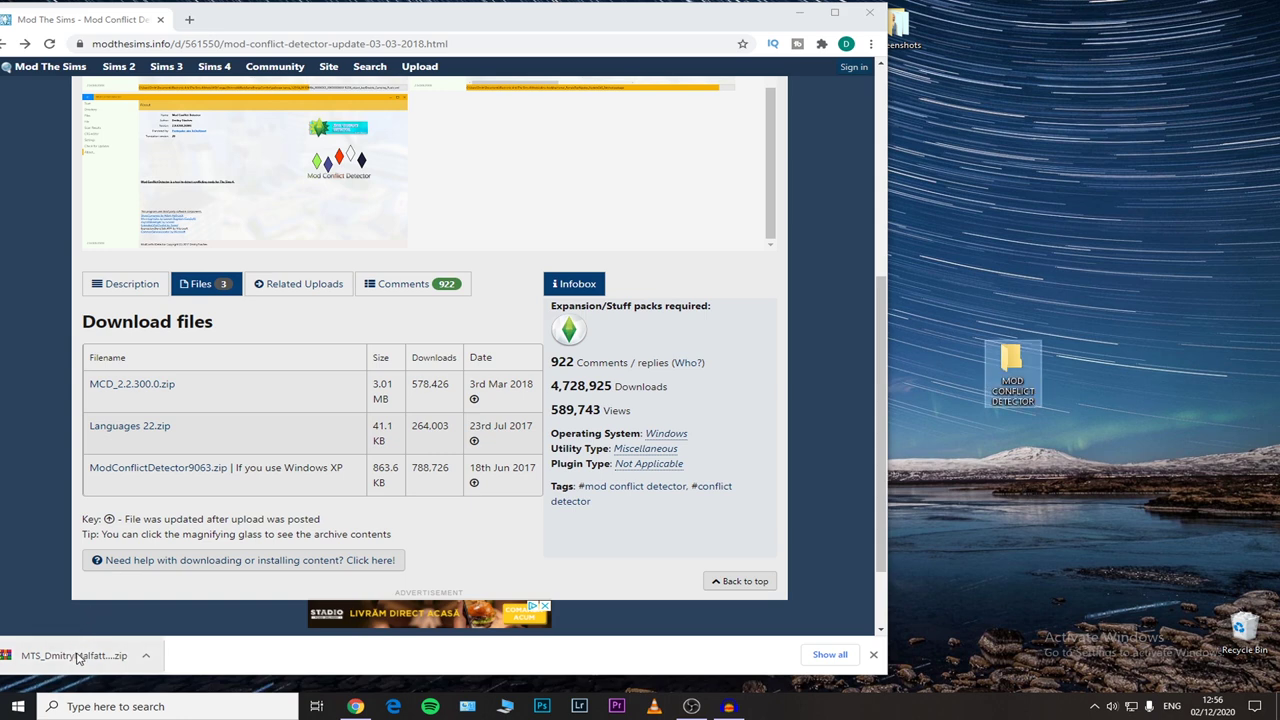
{"action": "left_click", "coordinate": [70, 655]}
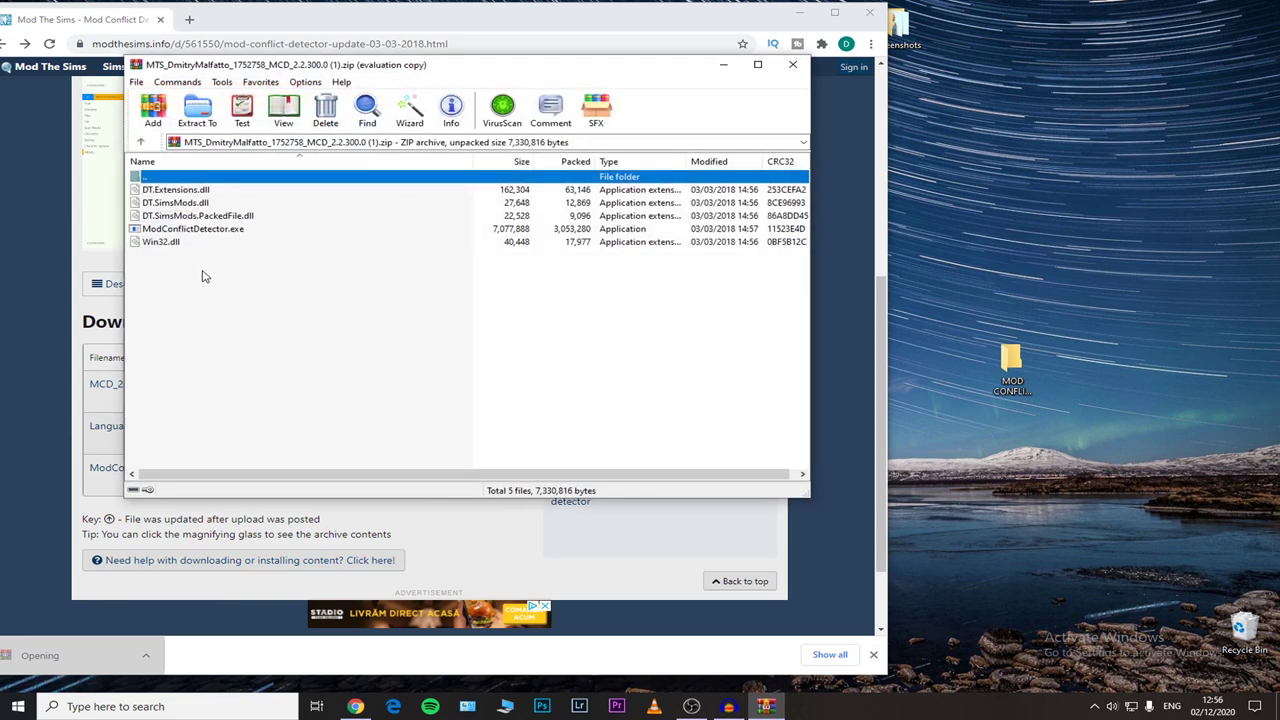
Copy all five MCD_2.2.300.0 files, including ModConflictDetector.exe, into MOD CONFLICT DETECTOR and close WinRAR.
{"action": "left_click_drag", "start_coordinate": [203, 276], "coordinate": [220, 208]}
{"action": "left_click", "coordinate": [586, 226]}
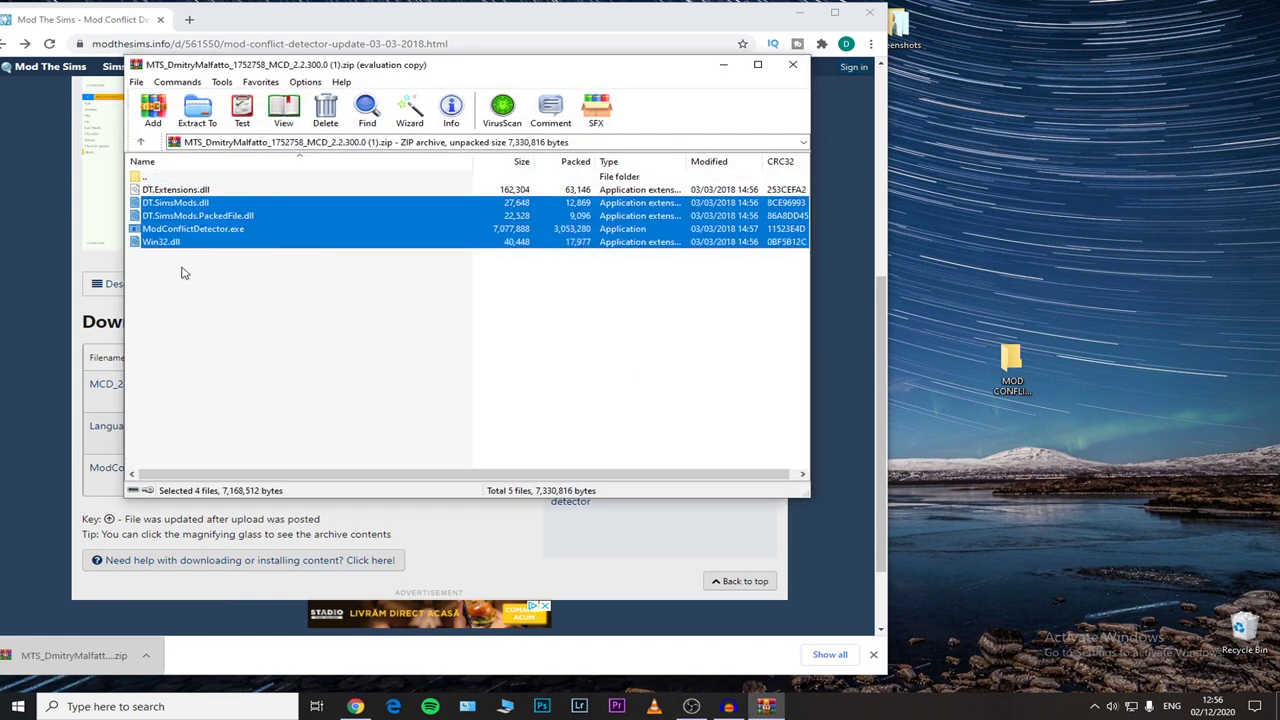
{"action": "left_click_drag", "start_coordinate": [183, 272], "coordinate": [220, 195]}
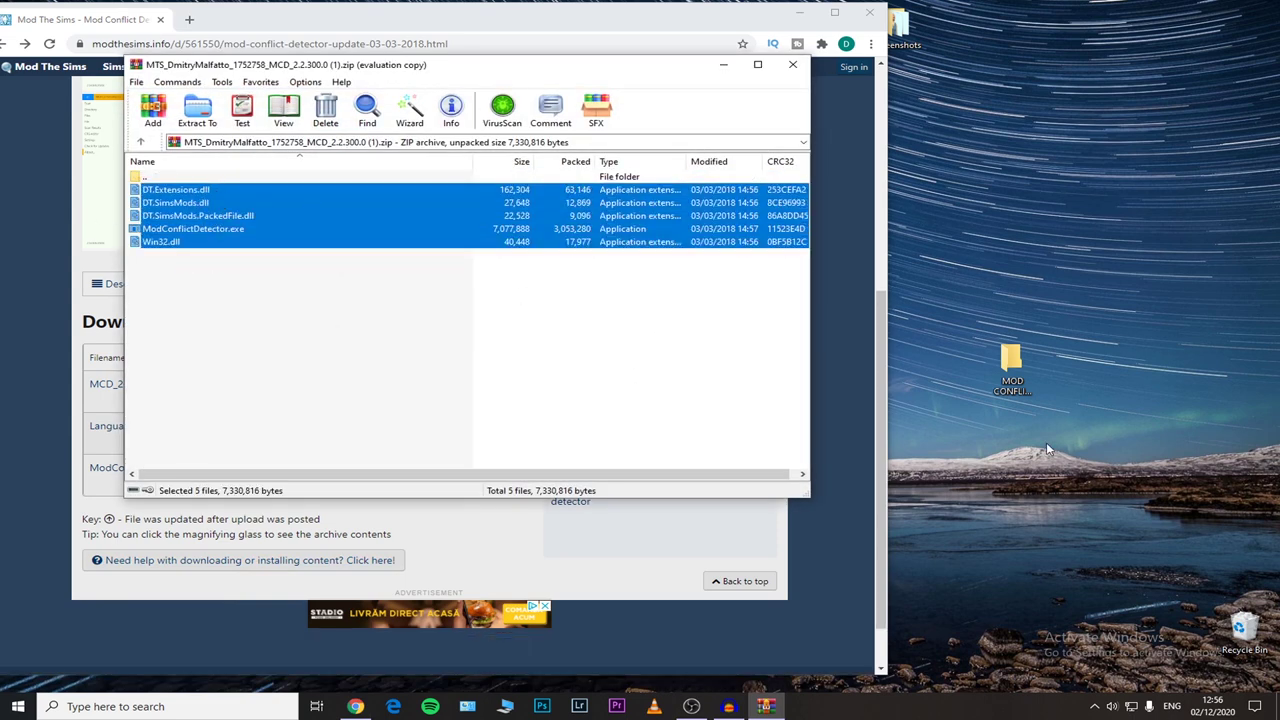
{"action": "double_click", "coordinate": [1040, 373]}
{"action": "left_click", "coordinate": [888, 12]}
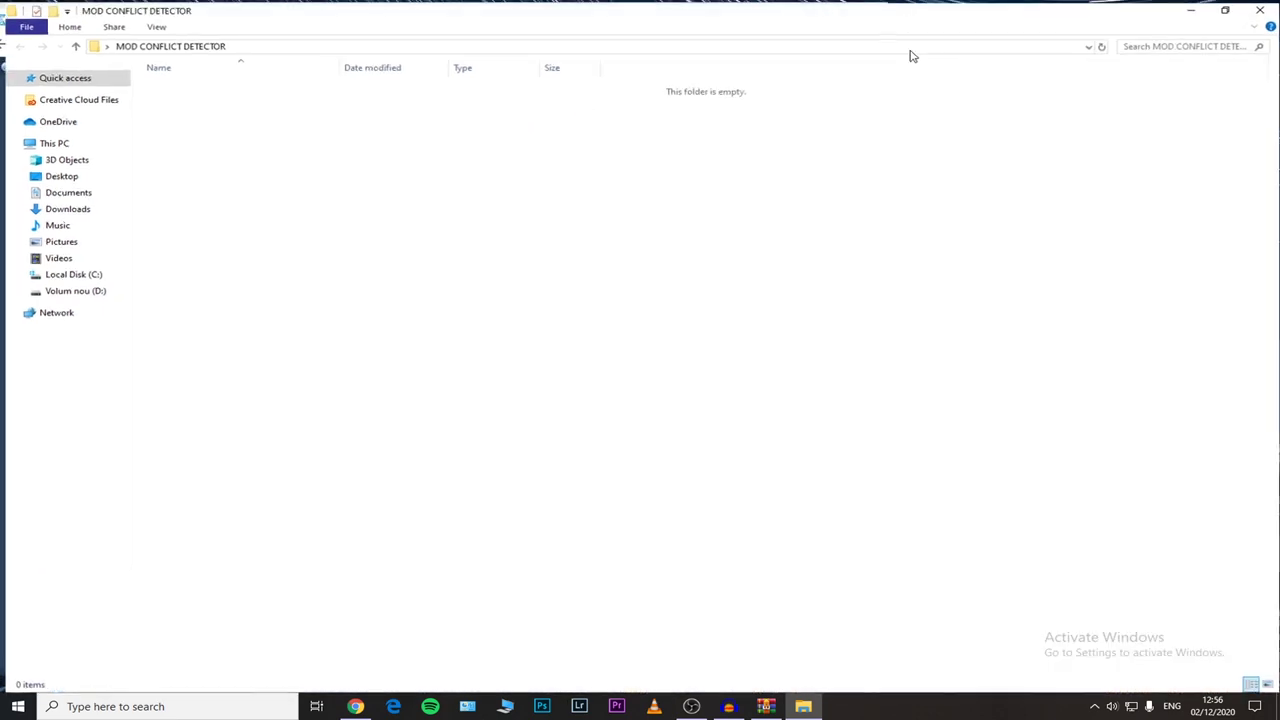
{"action": "left_click", "coordinate": [1225, 10]}
{"action": "left_click", "coordinate": [163, 268]}
{"action": "left_click_drag", "start_coordinate": [163, 268], "coordinate": [1066, 242]}
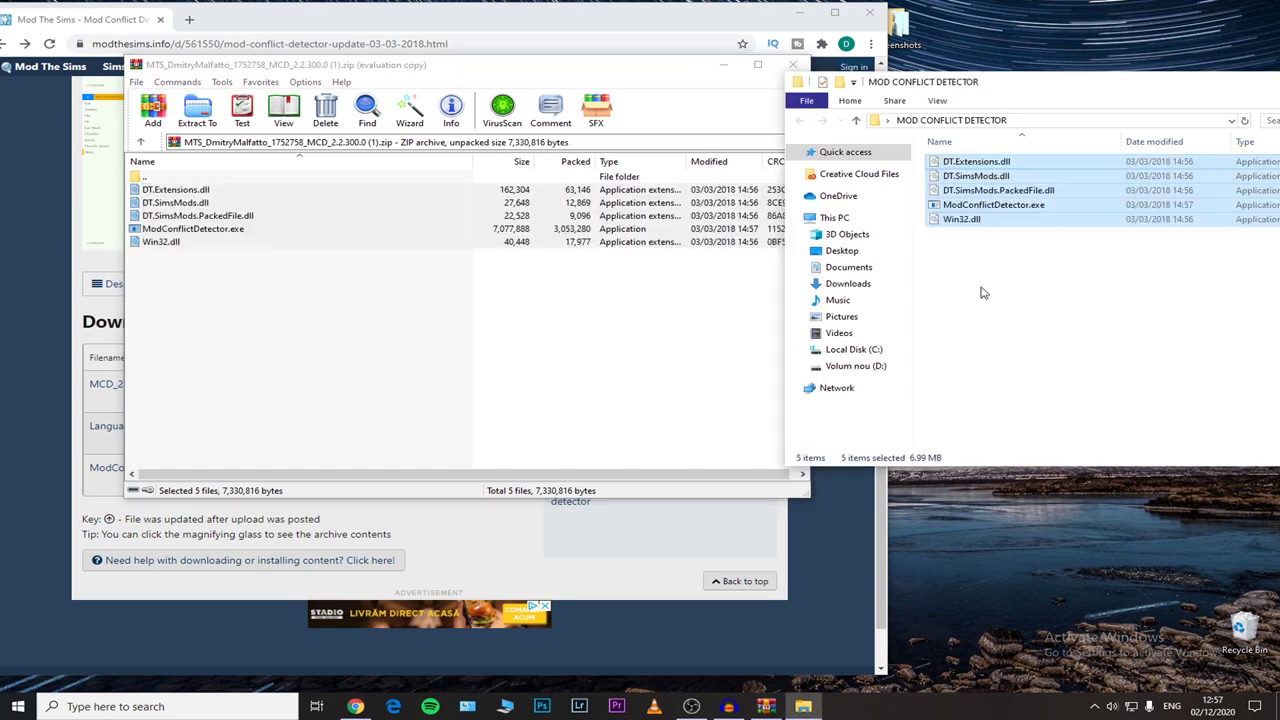
{"action": "left_click", "coordinate": [792, 64]}
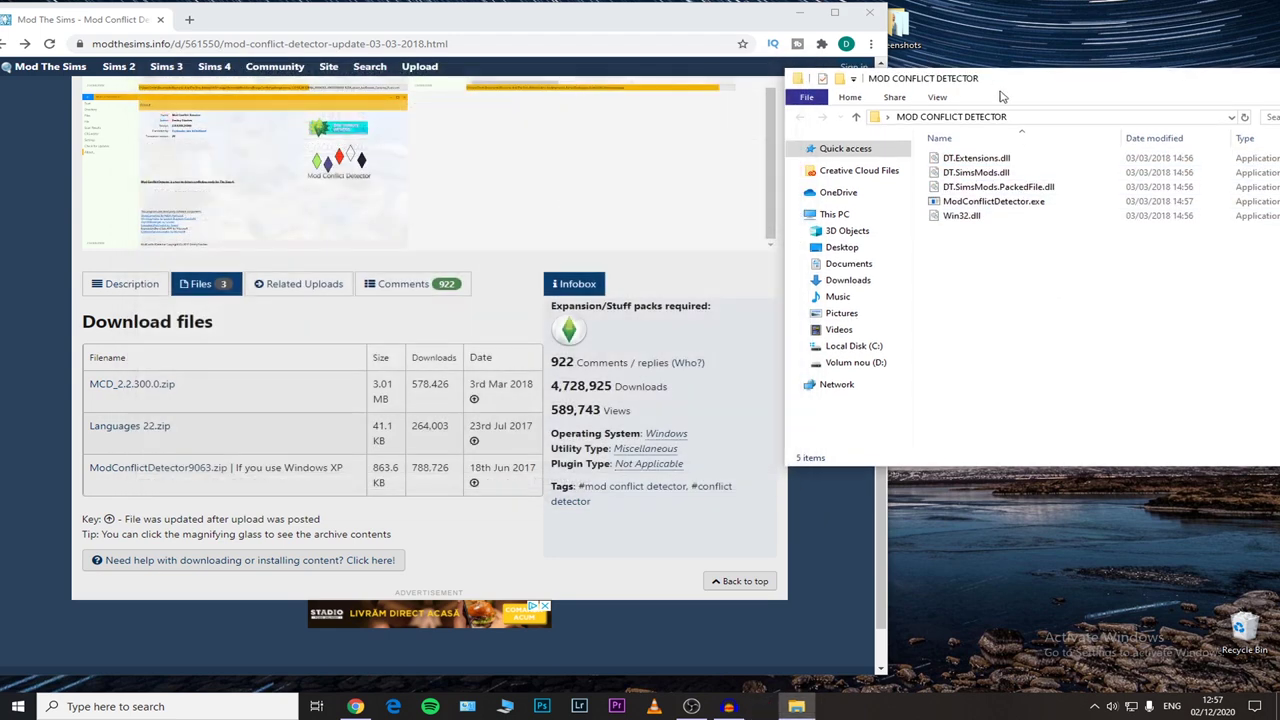
{"action": "left_click_drag", "start_coordinate": [1030, 86], "coordinate": [877, 102]}
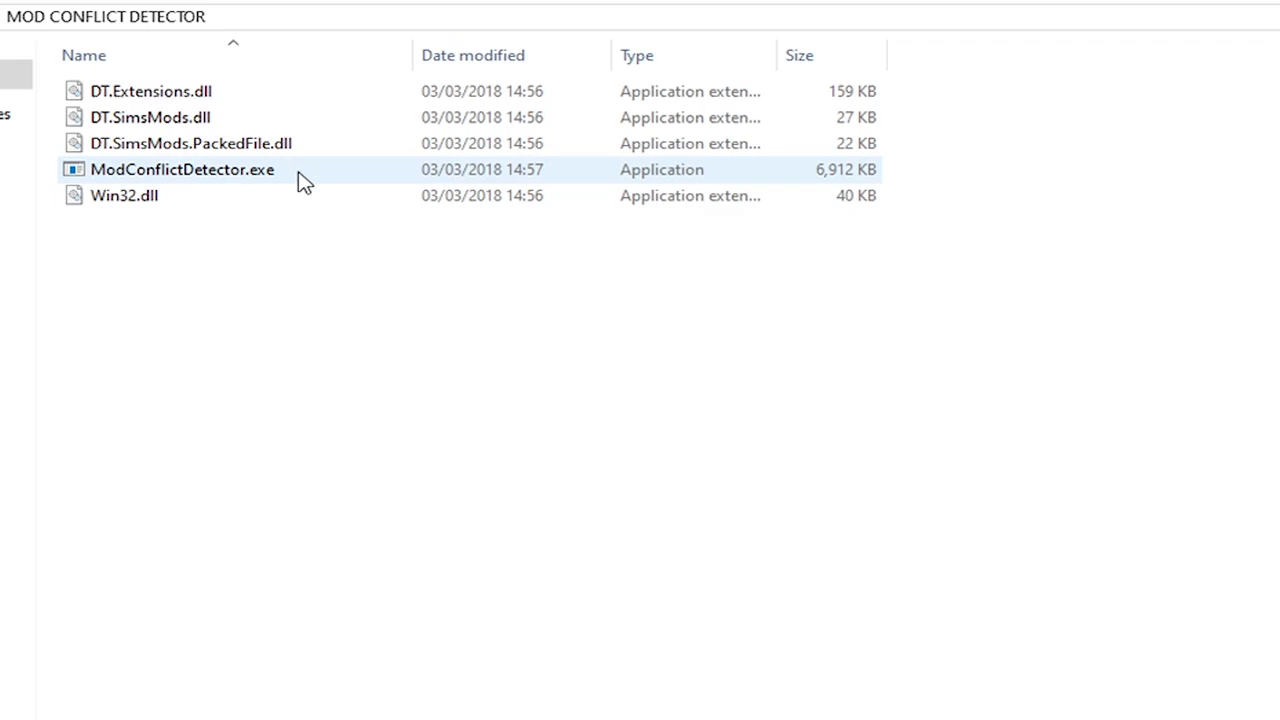
Launch ModConflictDetector.exe and choose a Directory scan of the Sims 4 Mods folder.
{"action": "double_click", "coordinate": [297, 175]}
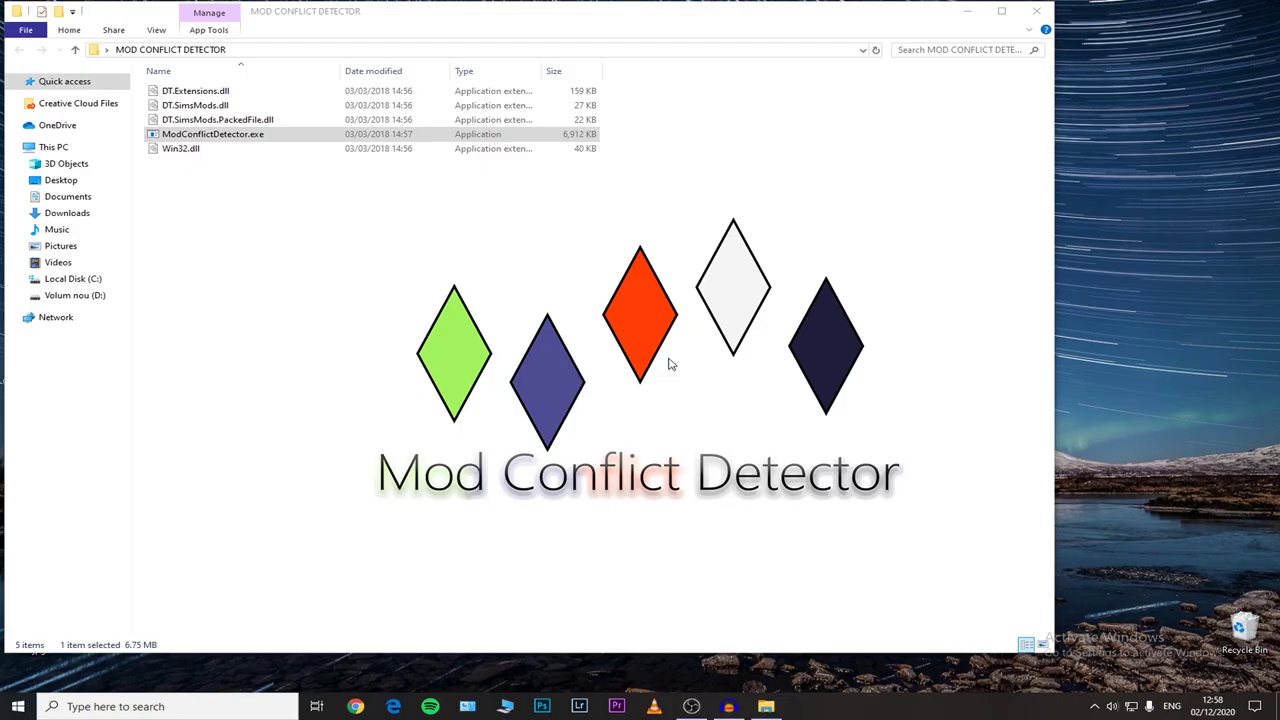
{"action": "left_click", "coordinate": [186, 130]}
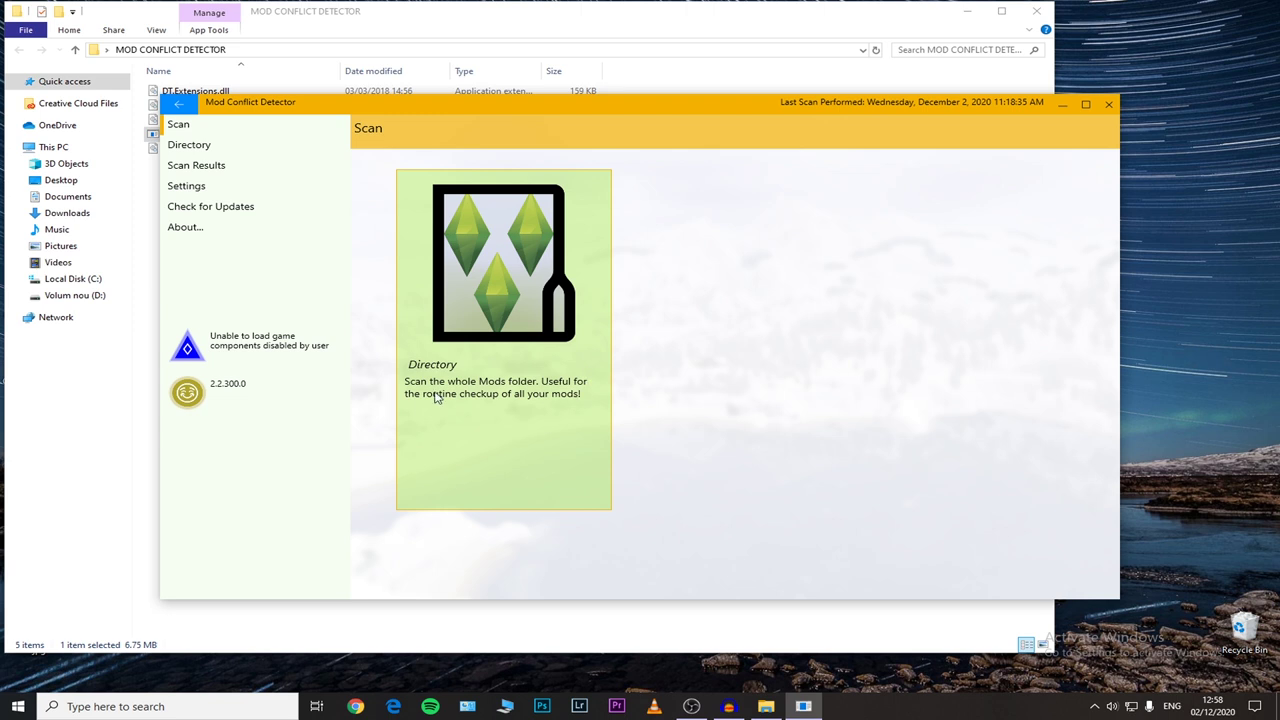
{"action": "left_click", "coordinate": [524, 400]}
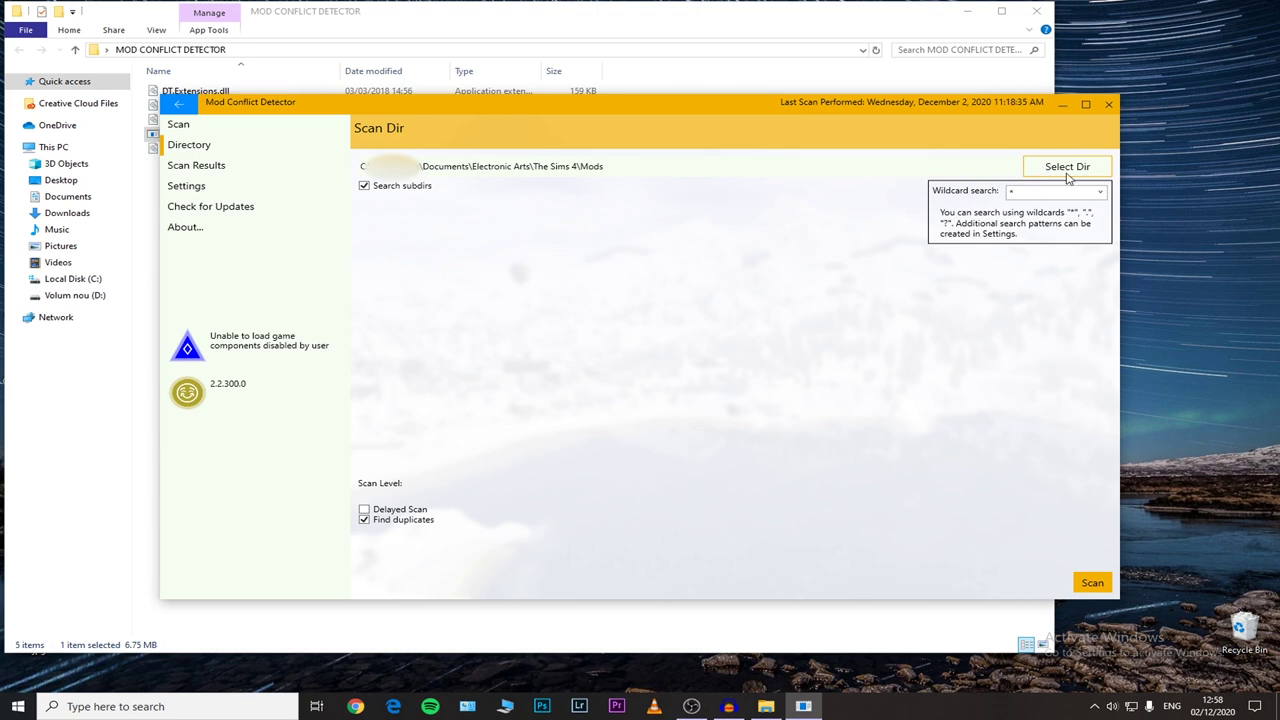
Run the conflict scan, then toggle the Colors Legend several times, leaving it open.
{"action": "left_click", "coordinate": [1092, 585]}
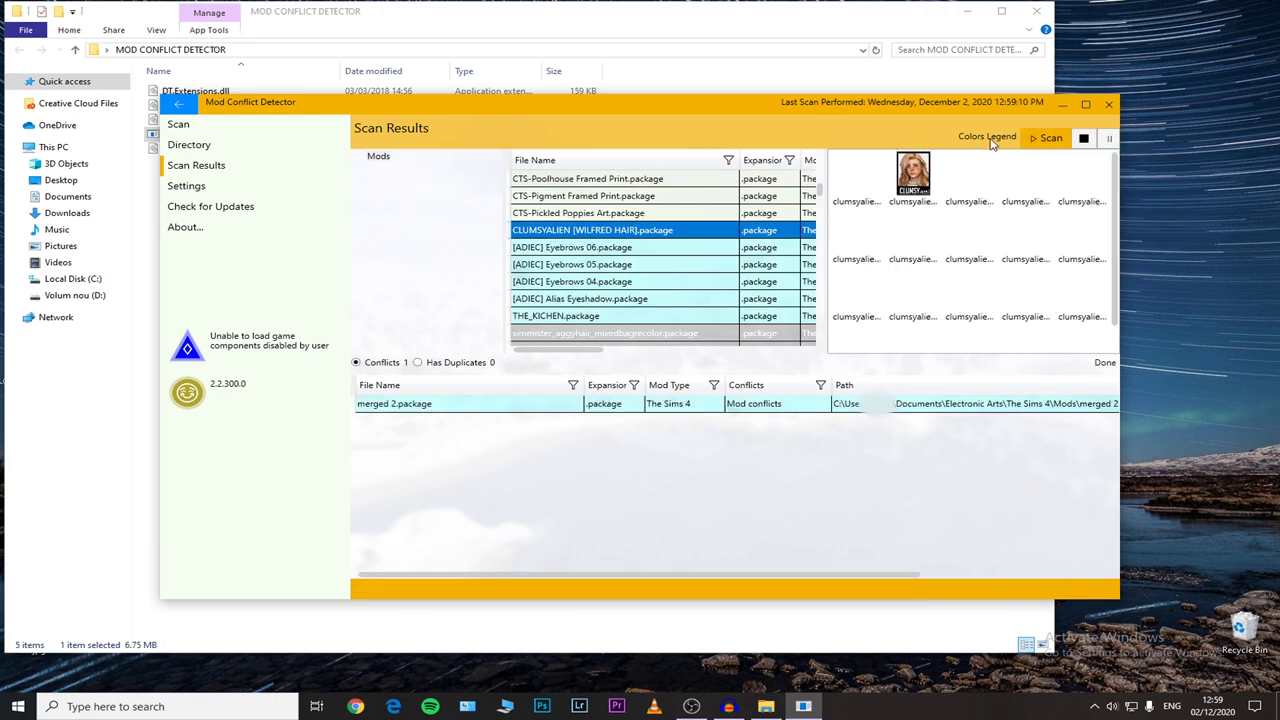
{"action": "mouse_move", "coordinate": [997, 143]}
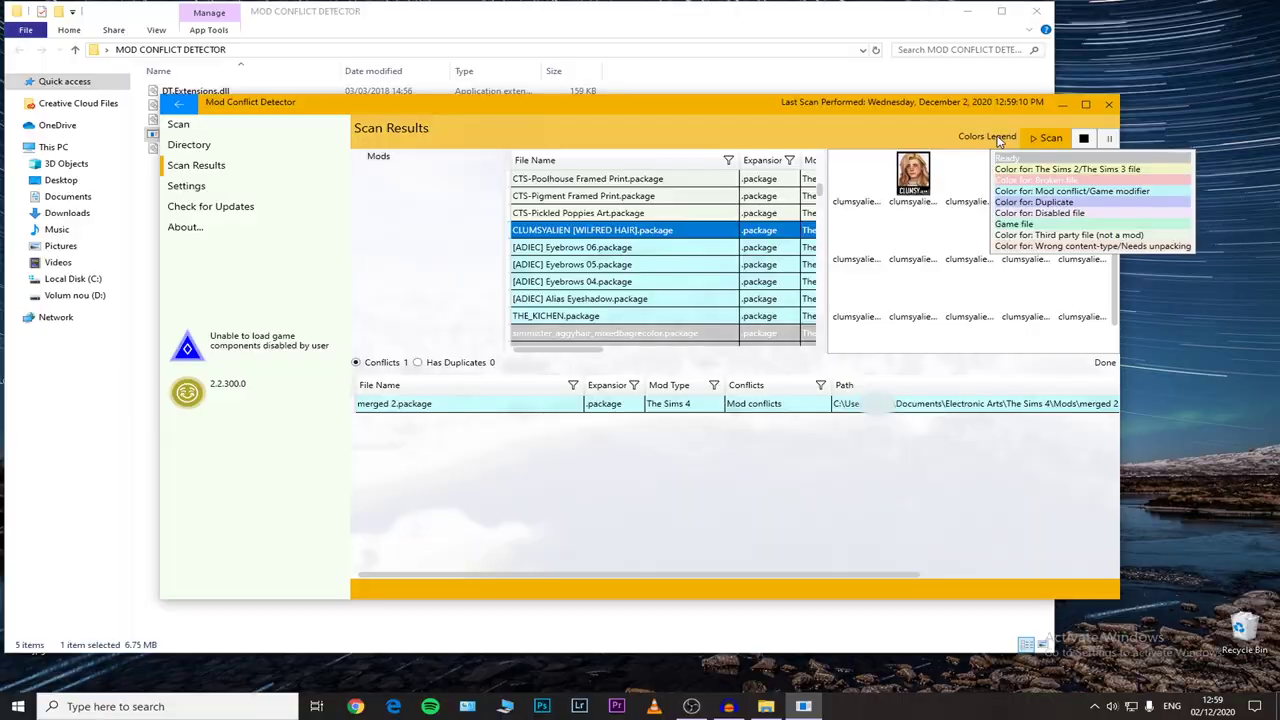
{"action": "left_click", "coordinate": [721, 26]}
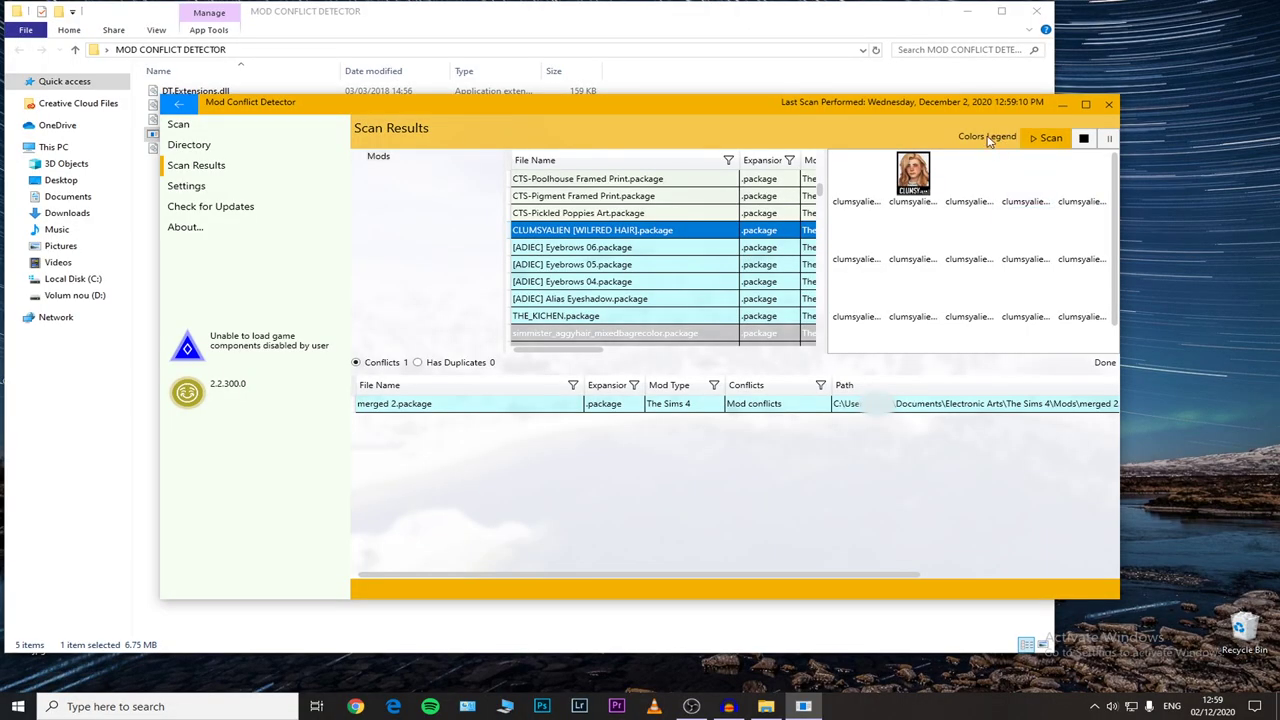
{"action": "left_click", "coordinate": [986, 137]}
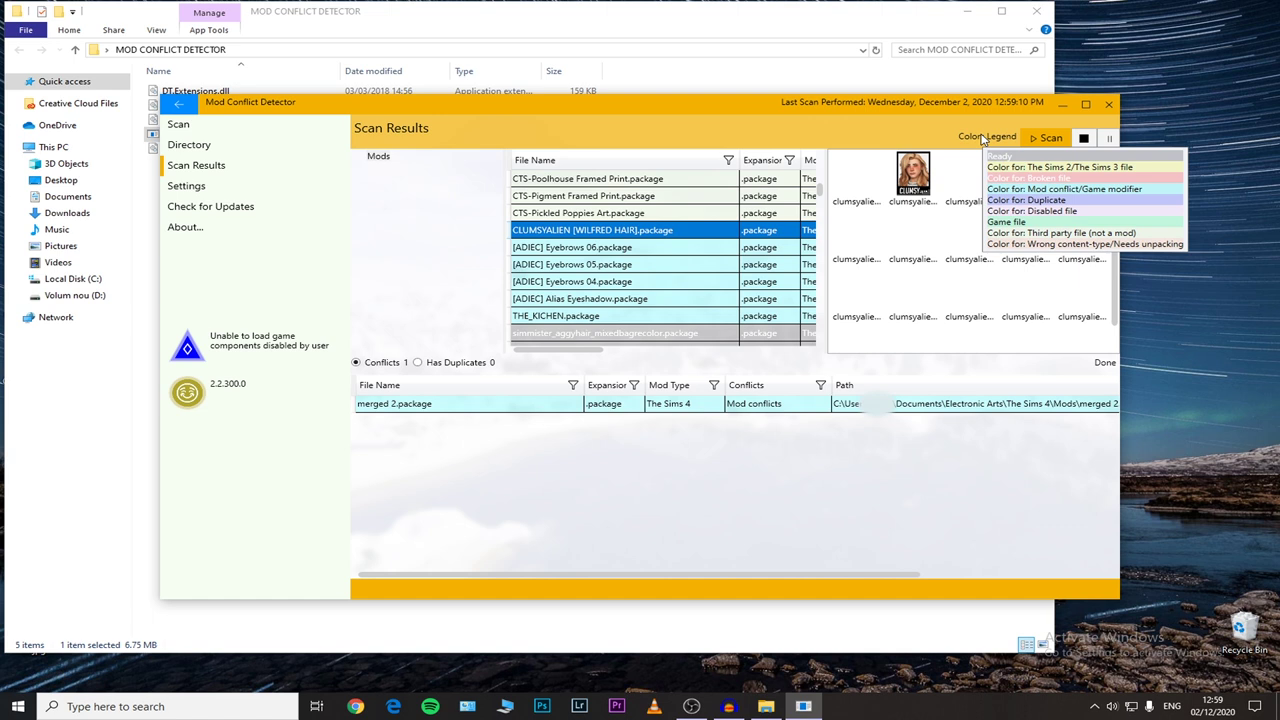
{"action": "left_click", "coordinate": [983, 139]}
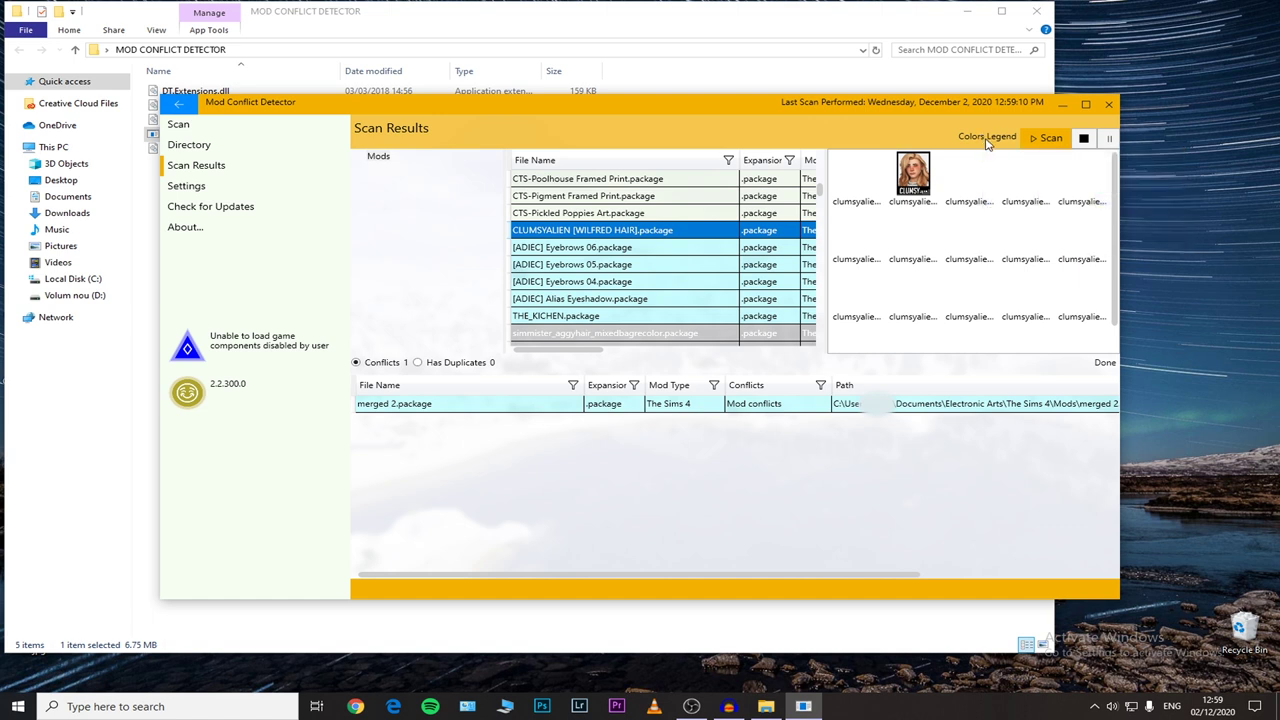
{"action": "left_click", "coordinate": [993, 139]}
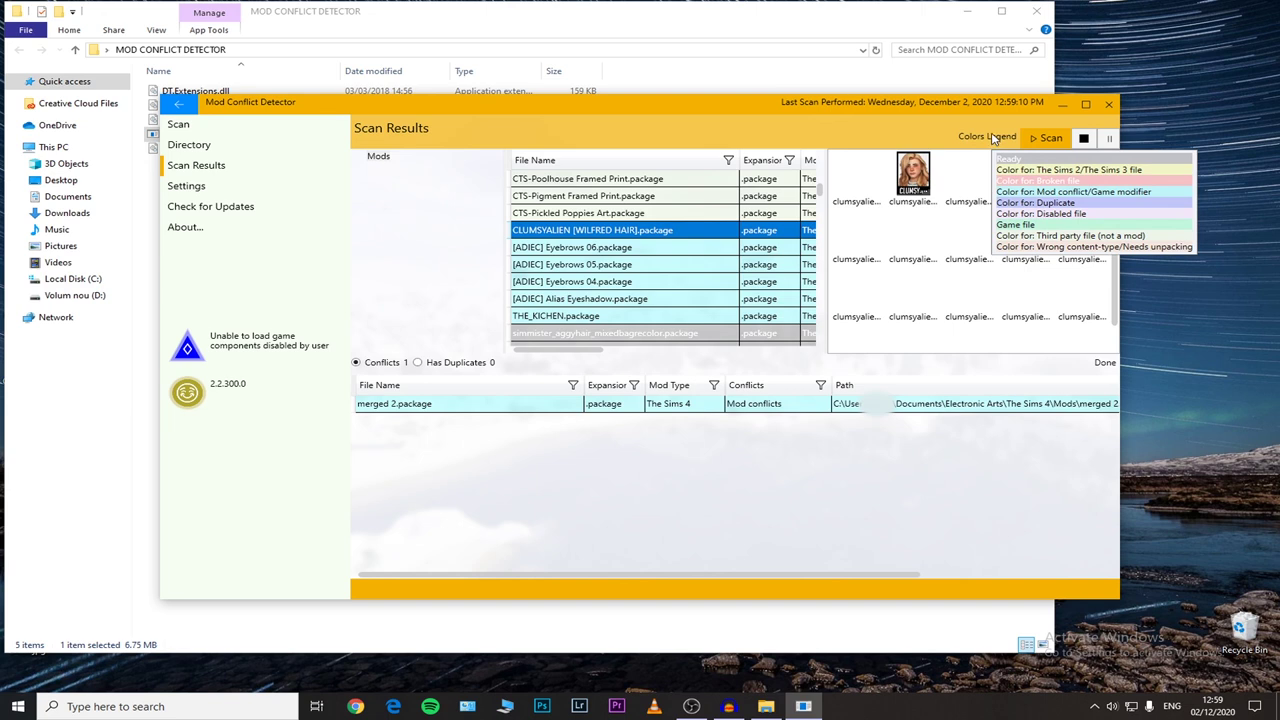
{"action": "left_click", "coordinate": [993, 139]}
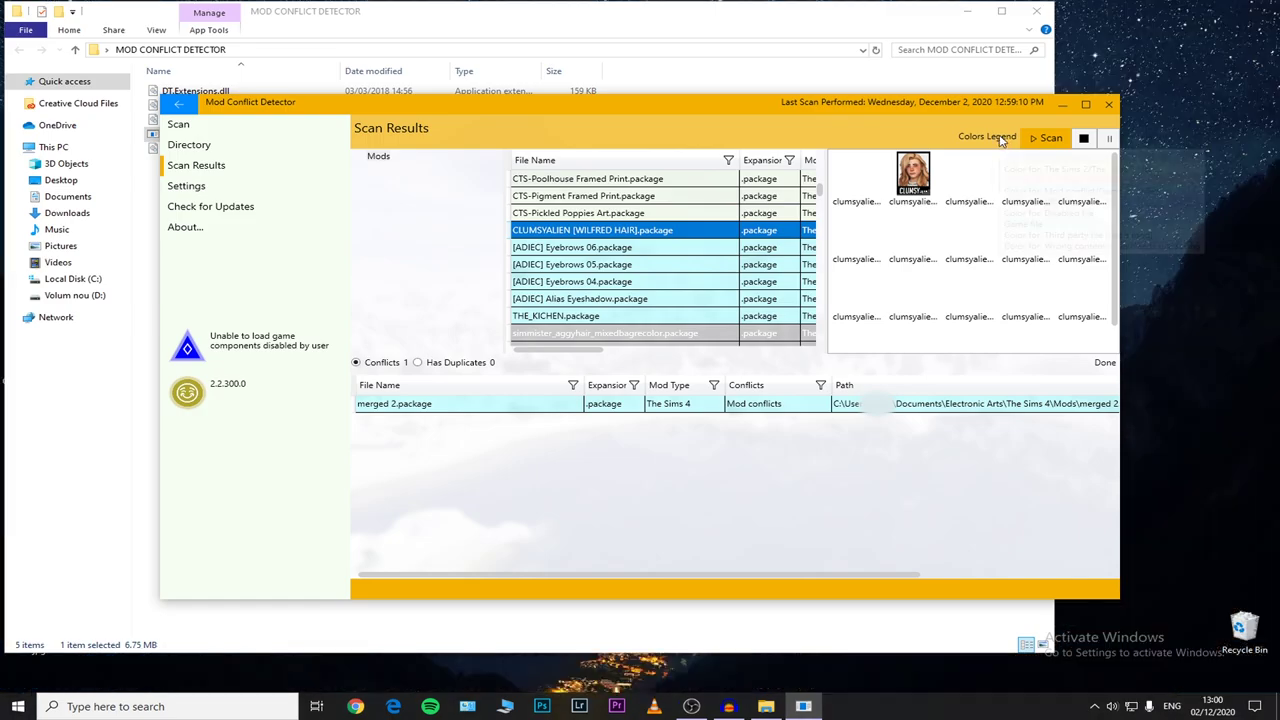
{"action": "left_click", "coordinate": [1000, 138]}
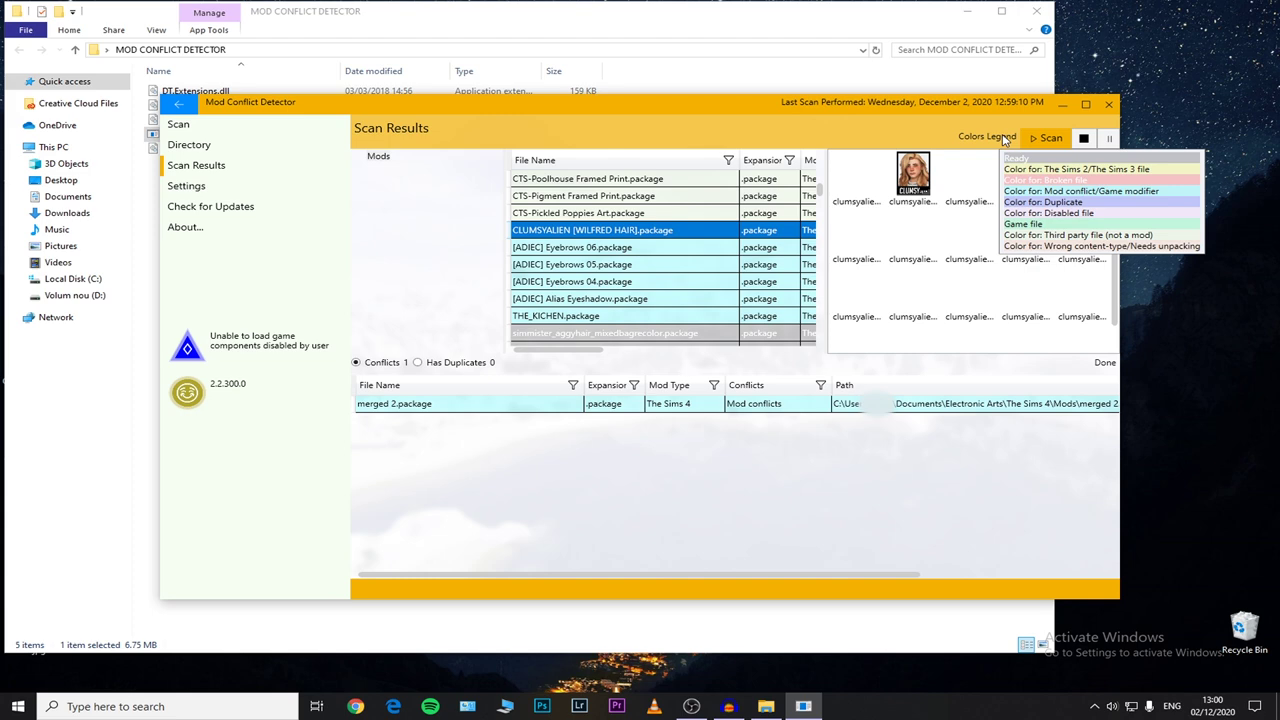
{"action": "left_click", "coordinate": [800, 55]}
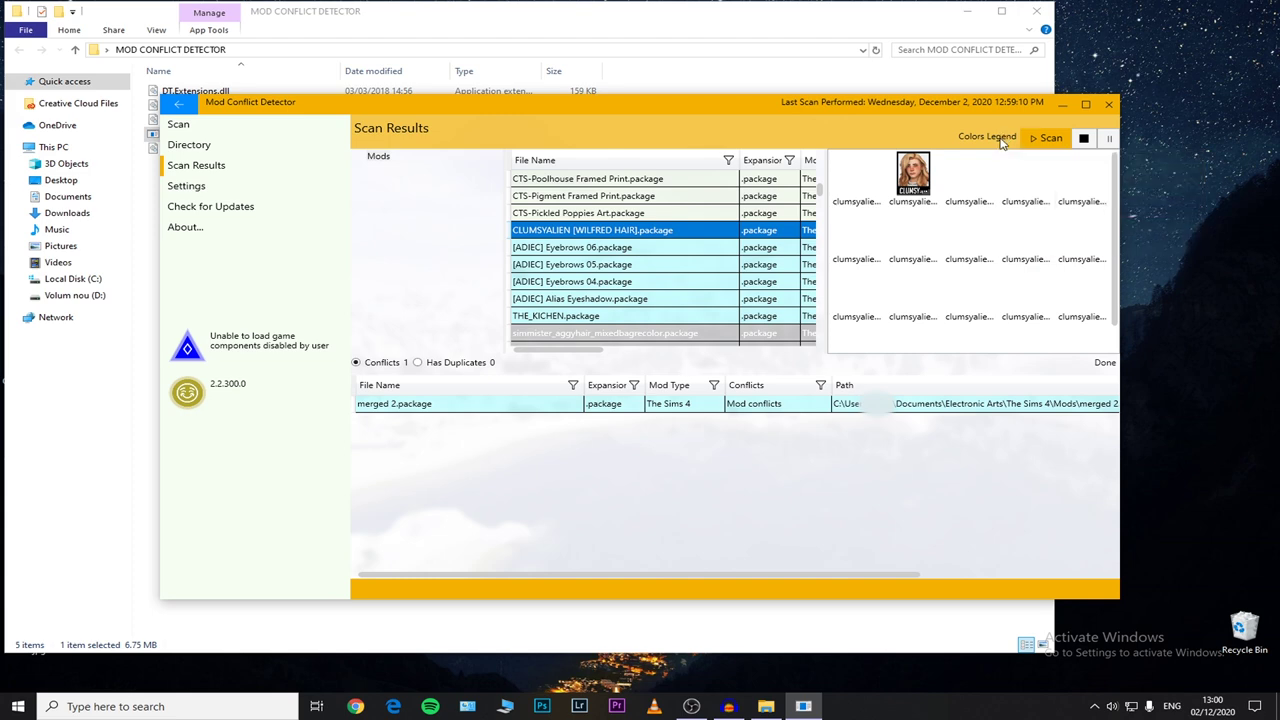
{"action": "left_click", "coordinate": [998, 138]}
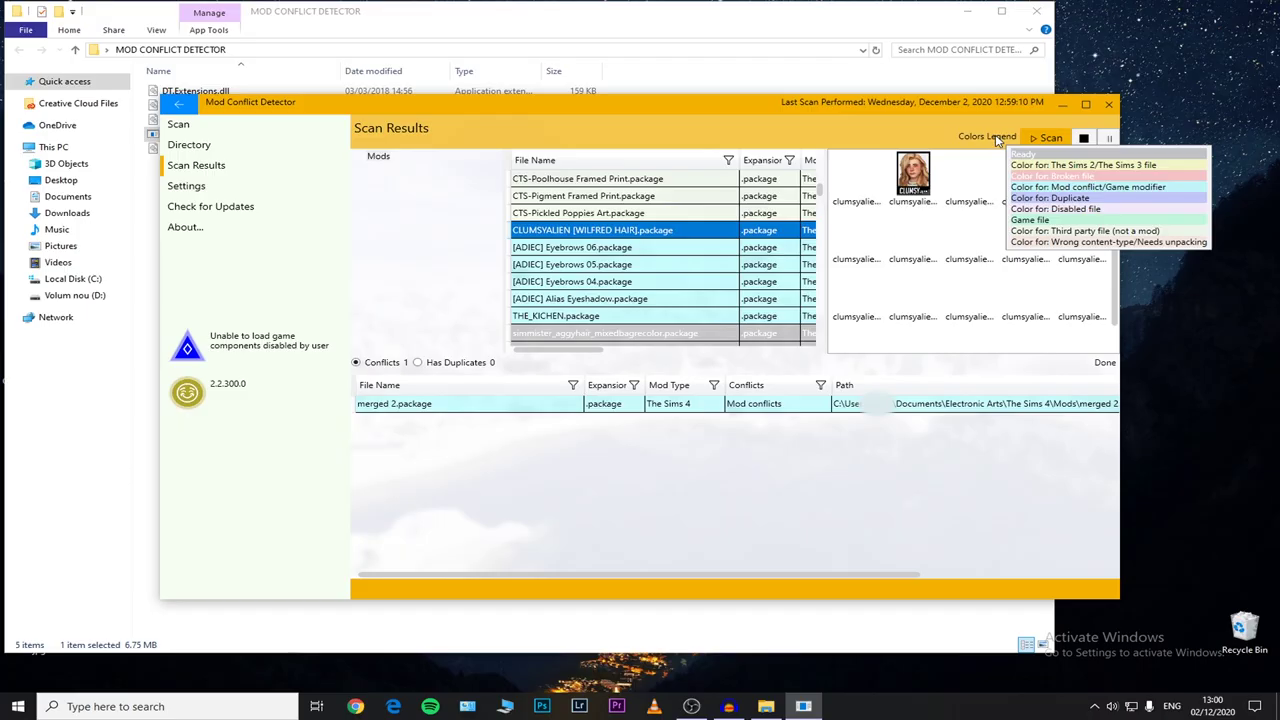
{"action": "left_click", "coordinate": [730, 30]}
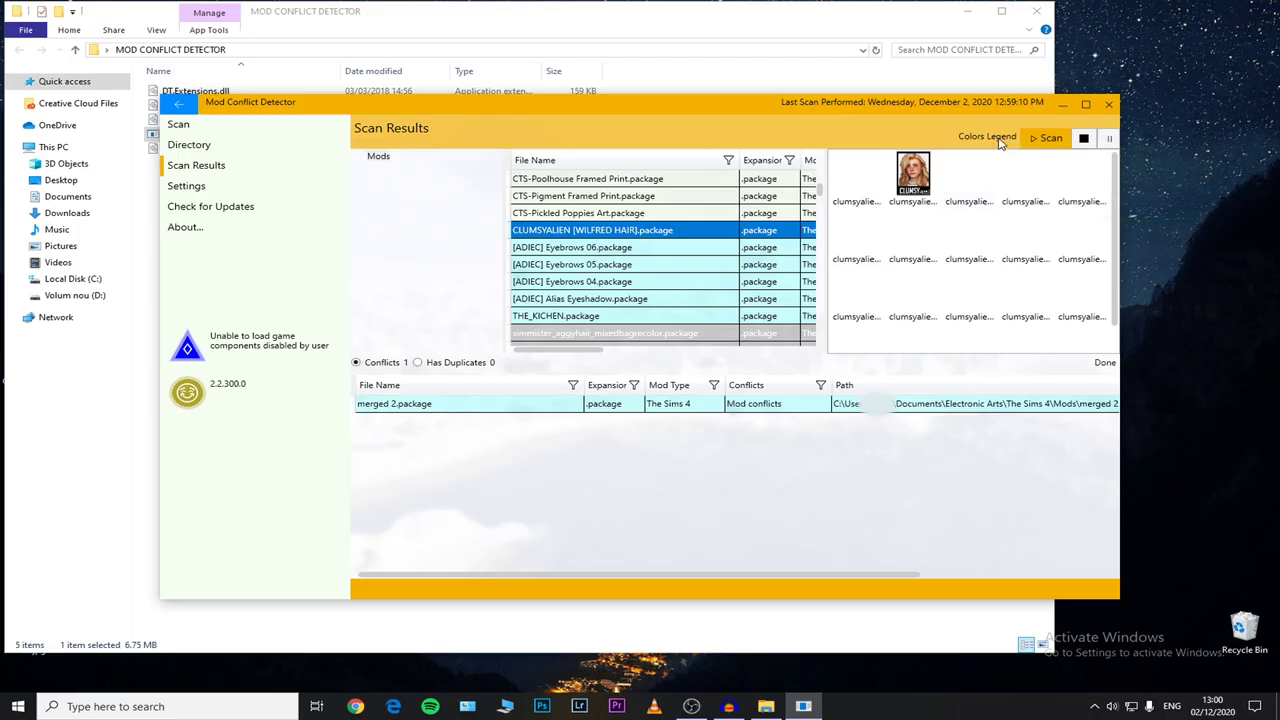
{"action": "left_click", "coordinate": [1000, 140]}
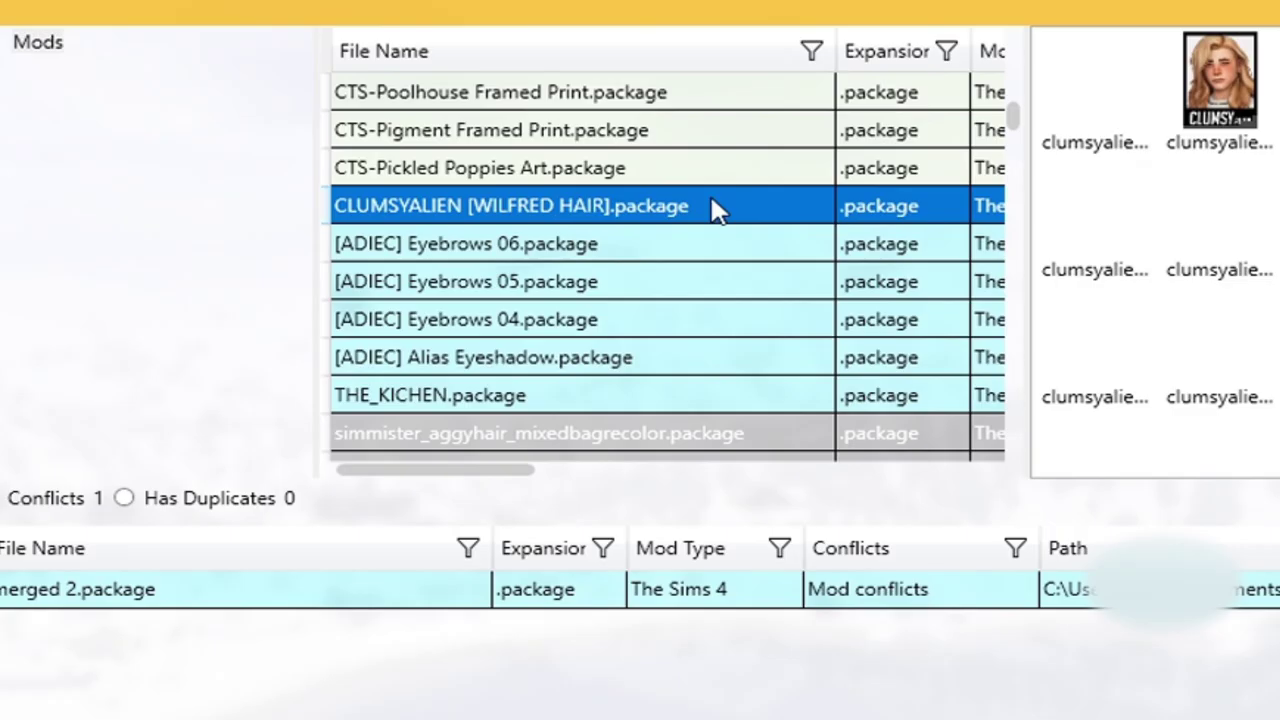
Disable CLUMSYALIEN [WILFRED HAIR].package and select the GlaceauRetroBackgrounds.zip entry needing extraction.
{"action": "right_click", "coordinate": [685, 231]}
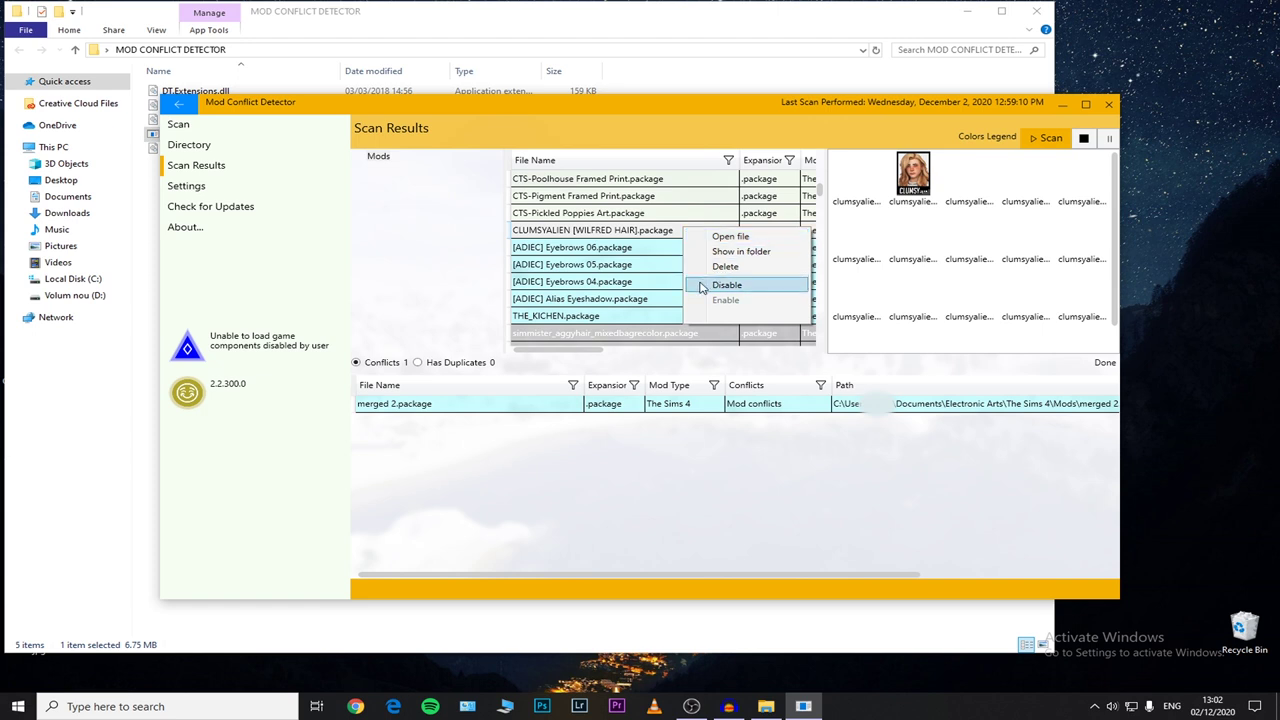
{"action": "left_click", "coordinate": [733, 292]}
{"action": "mouse_move", "coordinate": [977, 140]}
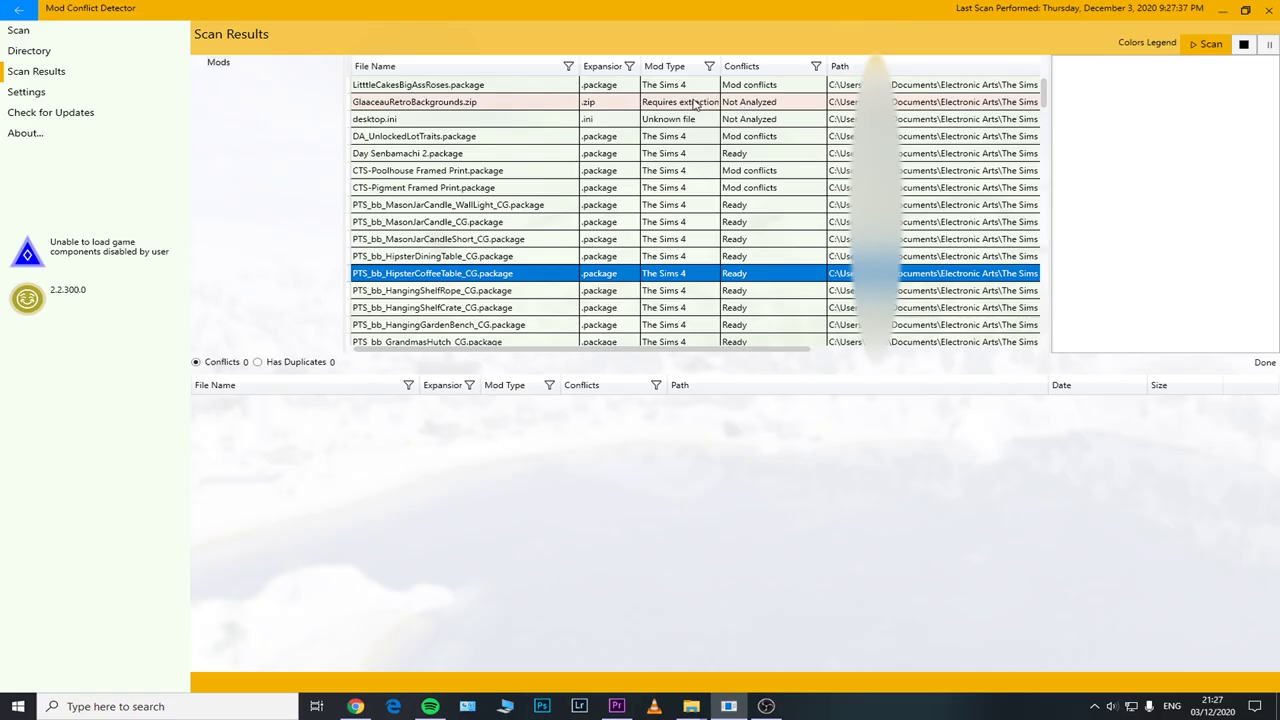
{"action": "left_click", "coordinate": [696, 104]}
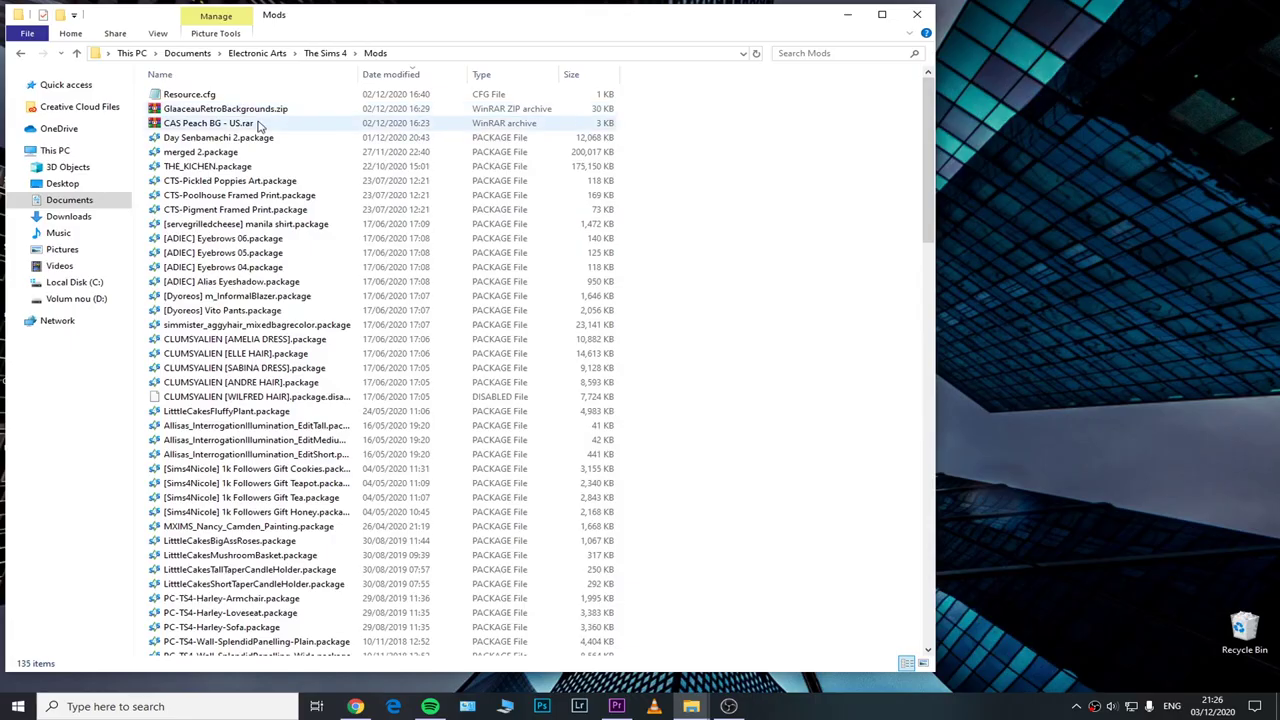
Open CAS Peach BG - US.rar in WinRAR and drag CASBKGPEACH_US.package into the Mods folder.
{"action": "left_click", "coordinate": [258, 124], "text": "ctrl"}
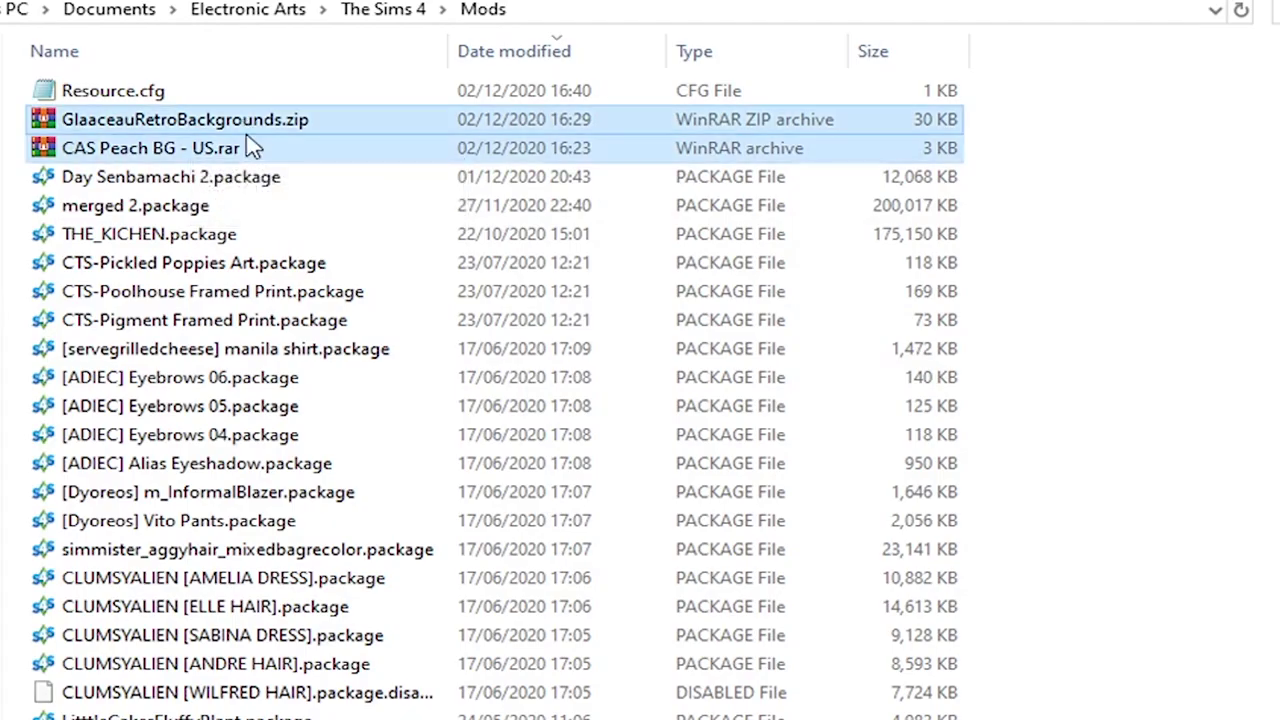
{"action": "left_click", "coordinate": [252, 148]}
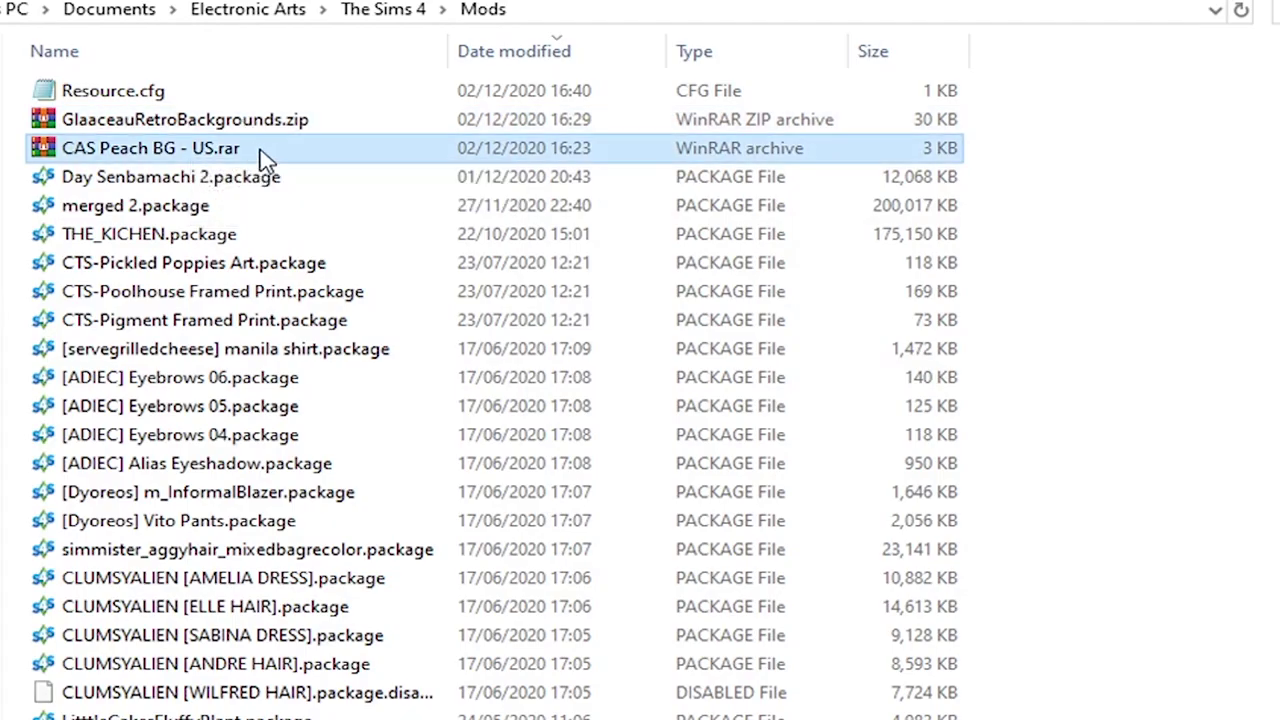
{"action": "left_click", "coordinate": [275, 130], "text": "ctrl"}
{"action": "double_click", "coordinate": [258, 146]}
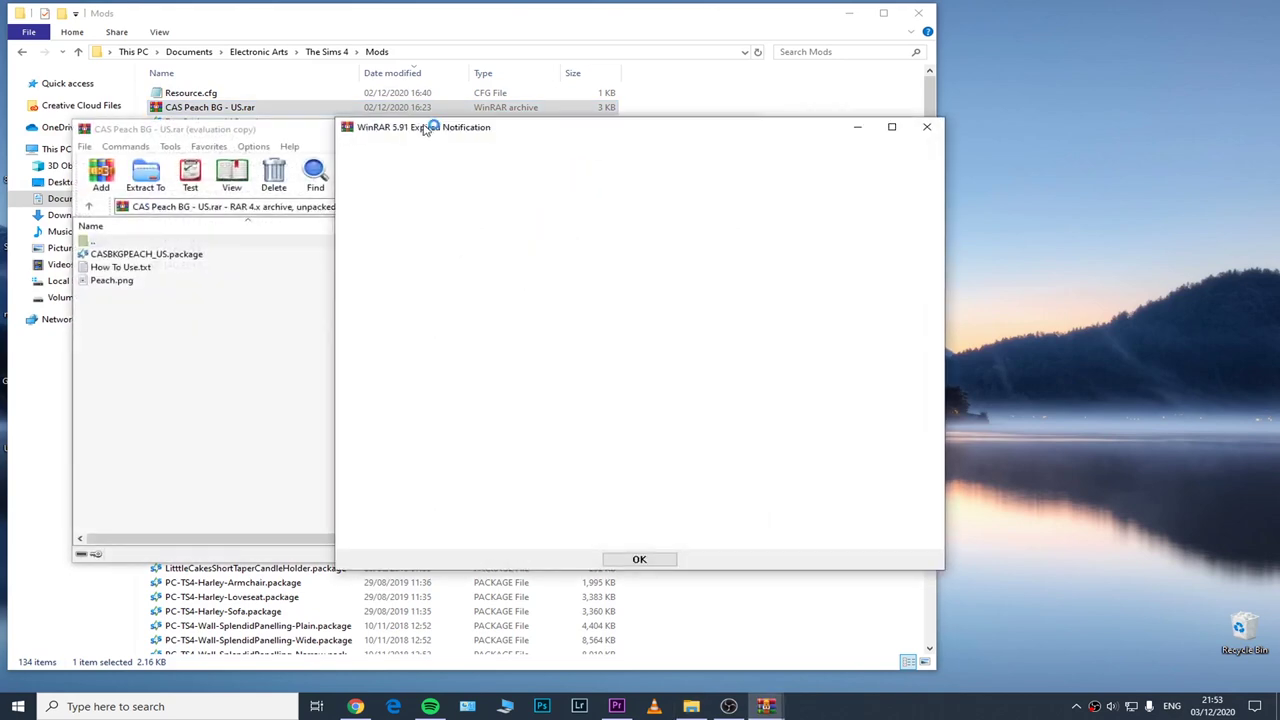
{"action": "left_click", "coordinate": [926, 127]}
{"action": "left_click_drag", "start_coordinate": [496, 142], "coordinate": [1080, 98]}
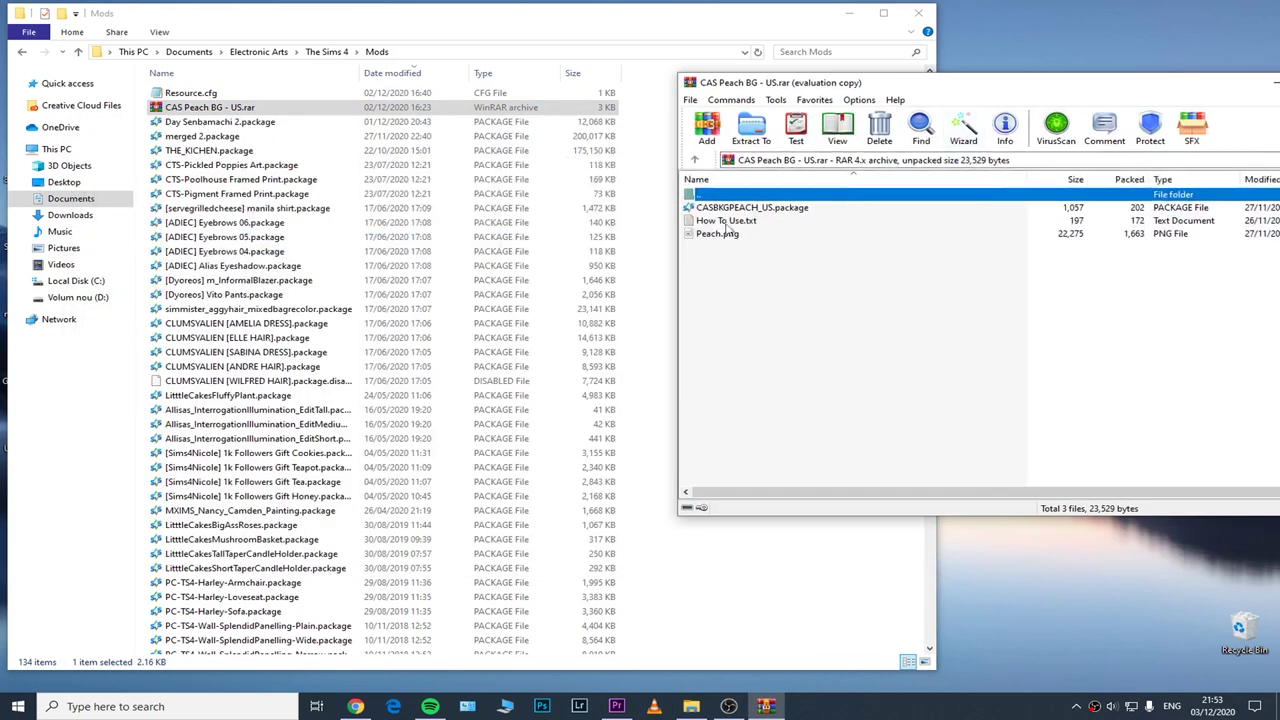
{"action": "left_click_drag", "start_coordinate": [748, 210], "coordinate": [645, 188]}
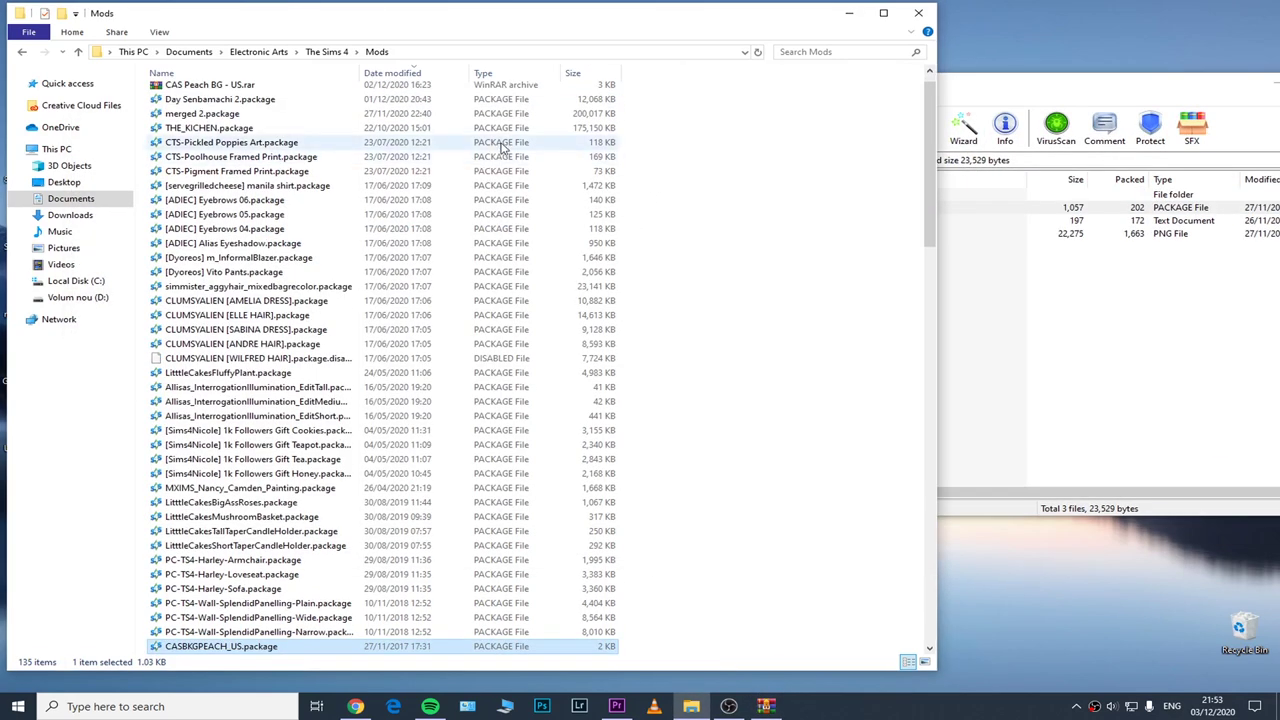
{"action": "scroll", "coordinate": [400, 280], "scroll_direction": "up", "scroll_amount": 1}
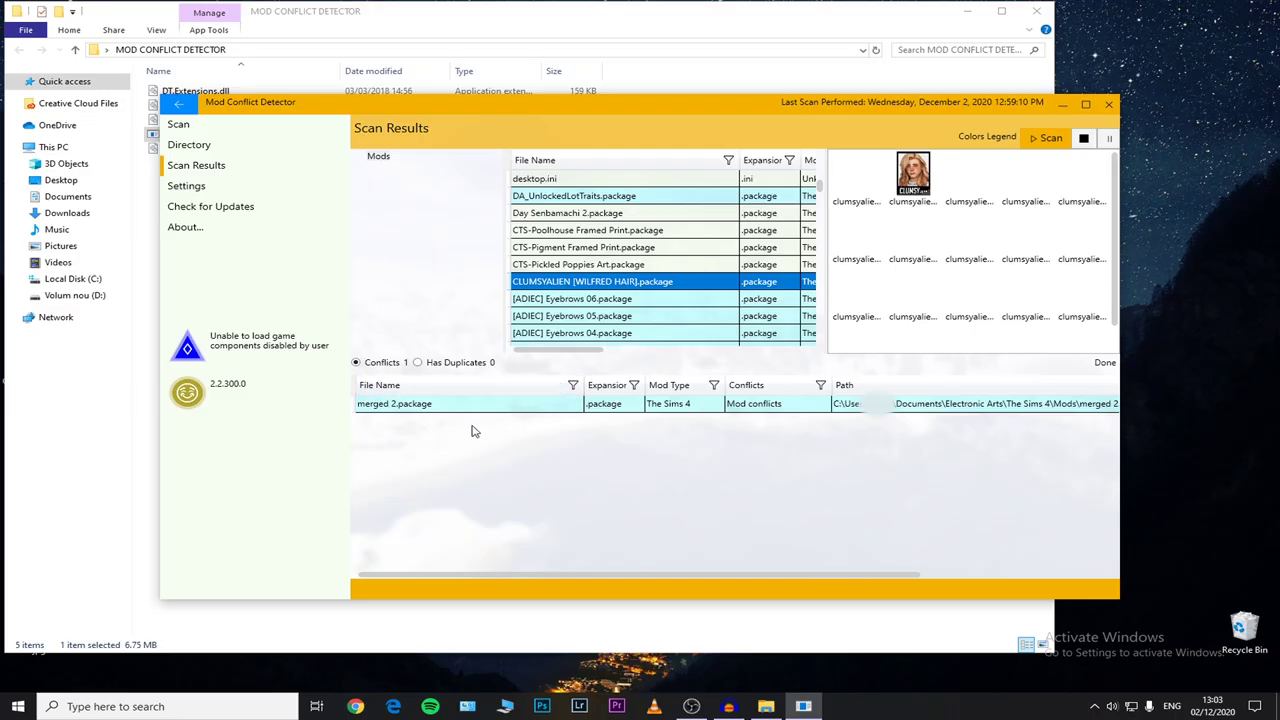
Select merged 2.package in the Conflicts panel, then pick packages to merge in Sims 4 Studio.
{"action": "left_click", "coordinate": [250, 625]}
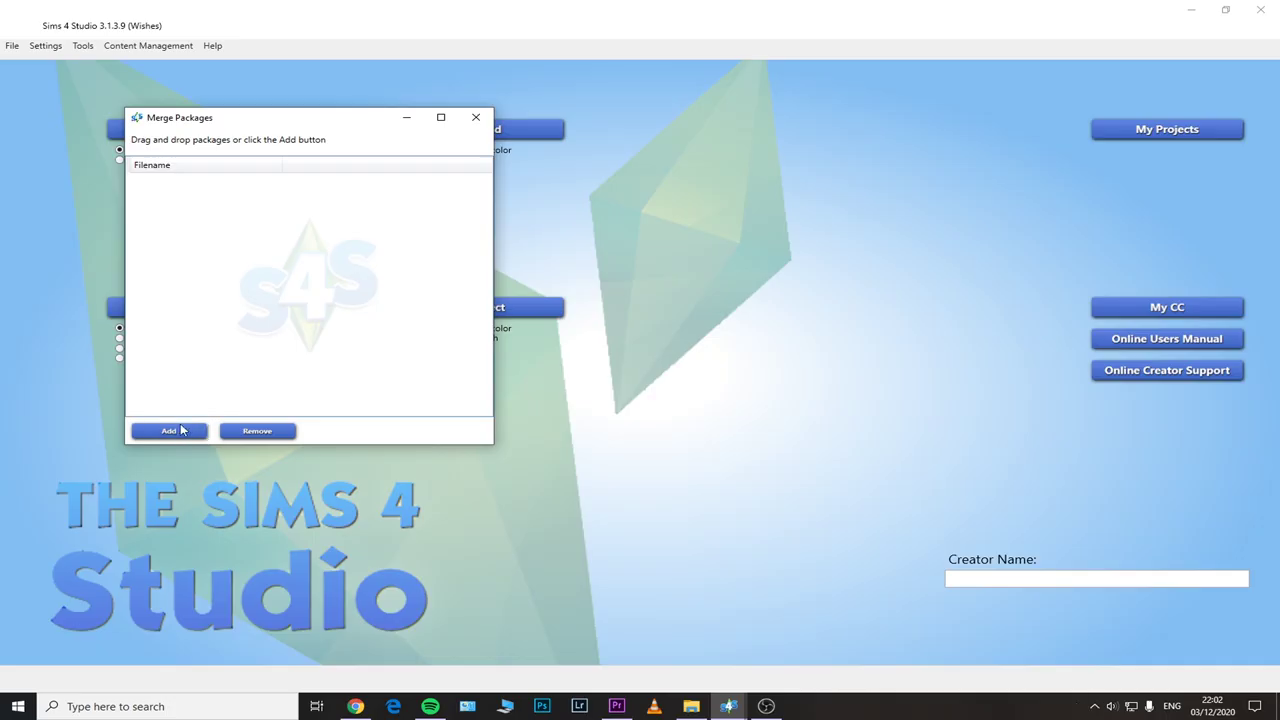
{"action": "left_click", "coordinate": [175, 430]}
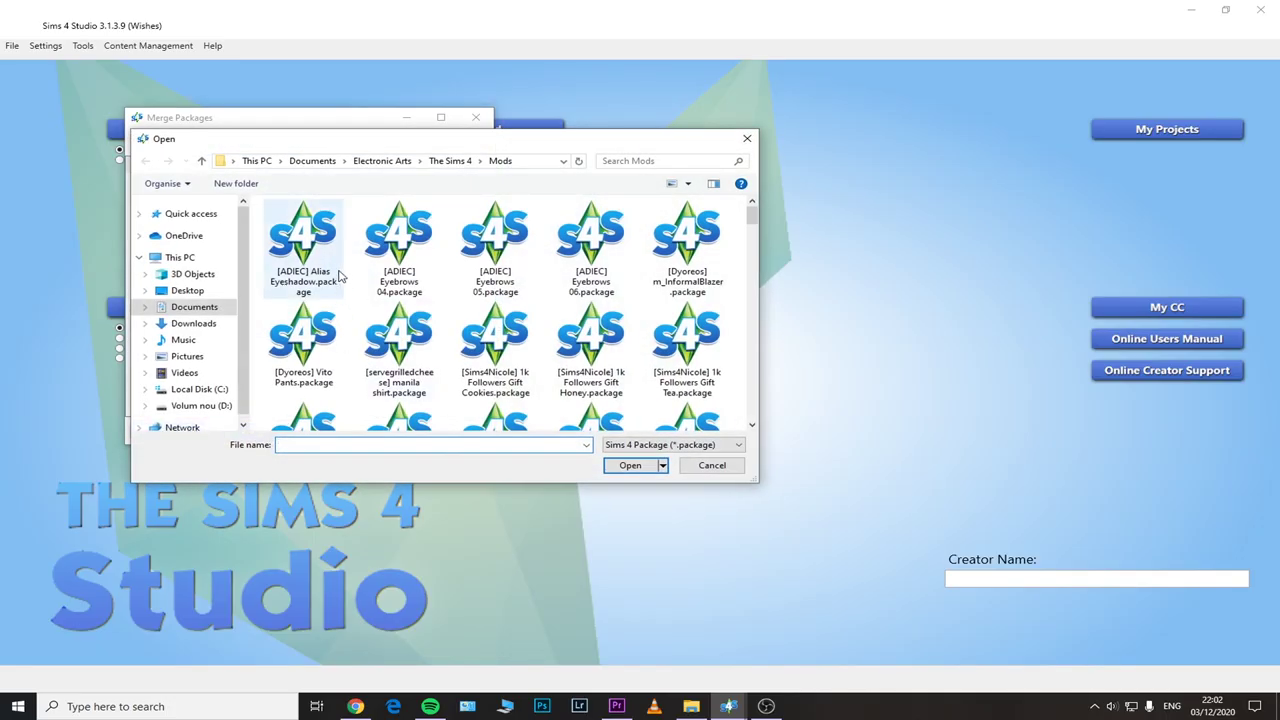
Add all 130 packages from the Mods folder to the merge list.
{"action": "left_click", "coordinate": [338, 276]}
{"action": "scroll", "coordinate": [338, 276], "scroll_direction": "down", "scroll_amount": 15}
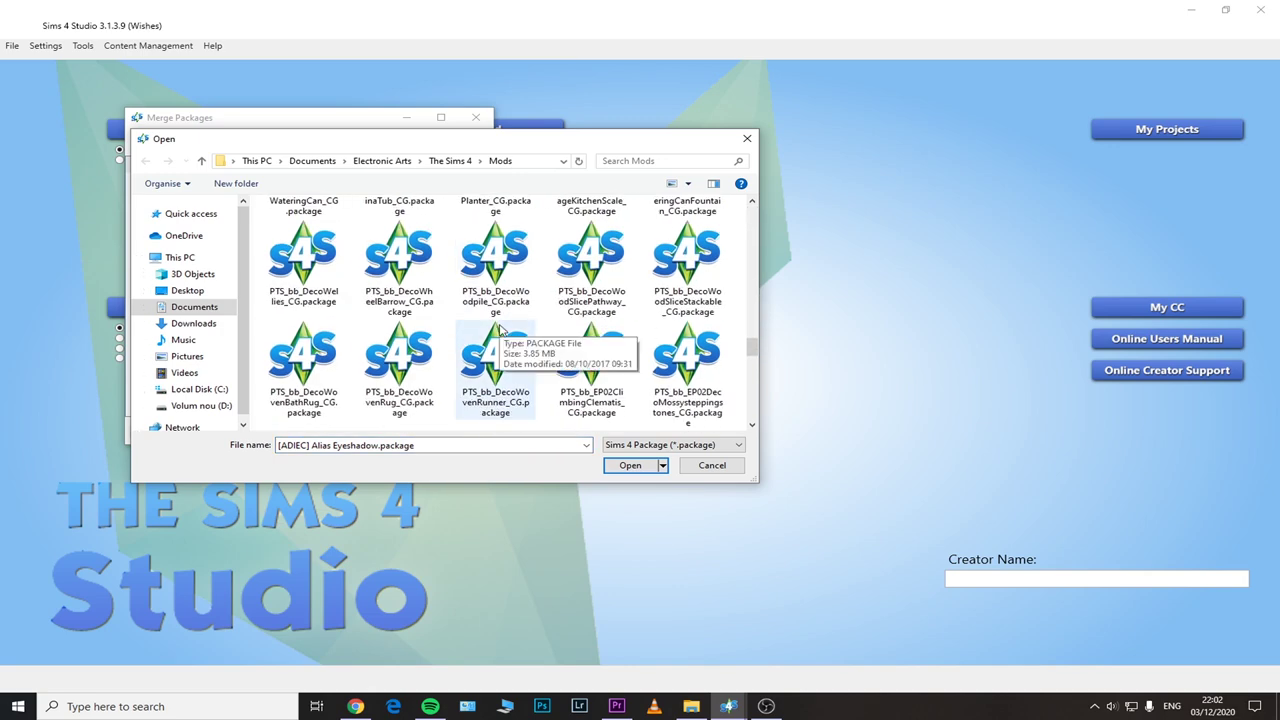
{"action": "scroll", "coordinate": [500, 330], "scroll_direction": "down", "scroll_amount": 10}
{"action": "left_click", "coordinate": [677, 290], "text": "shift"}
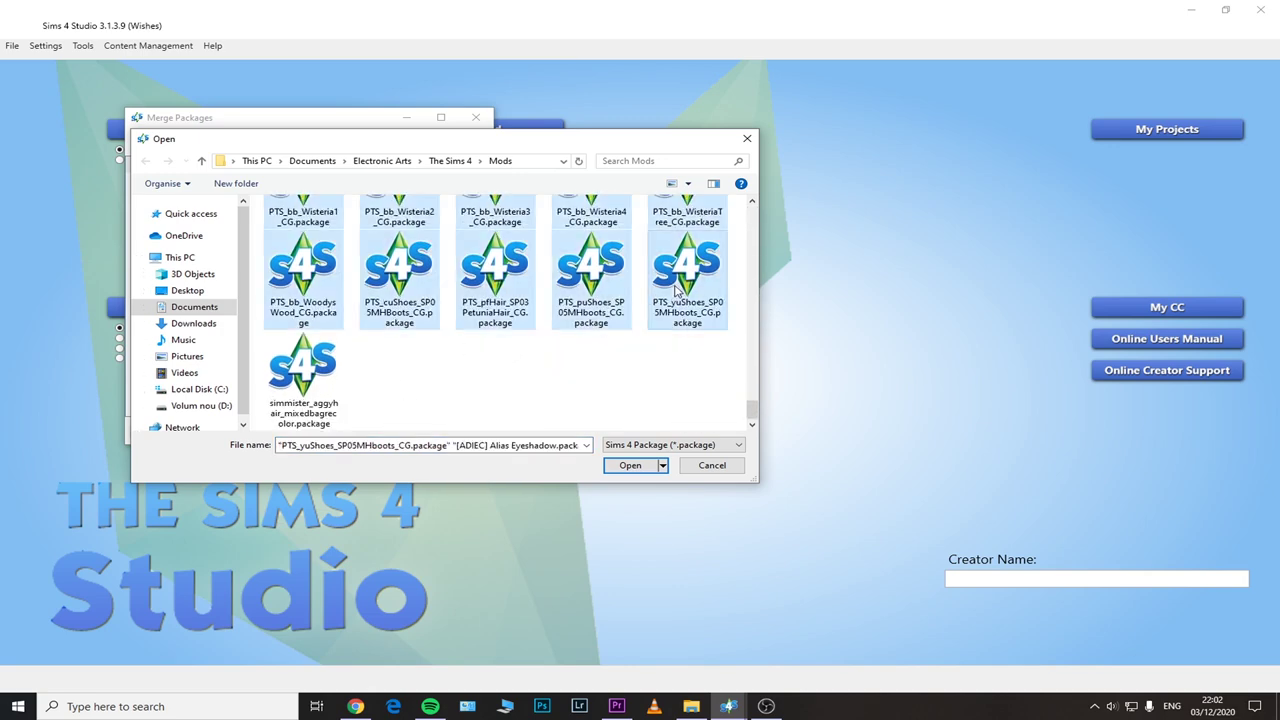
{"action": "left_click", "coordinate": [629, 466]}
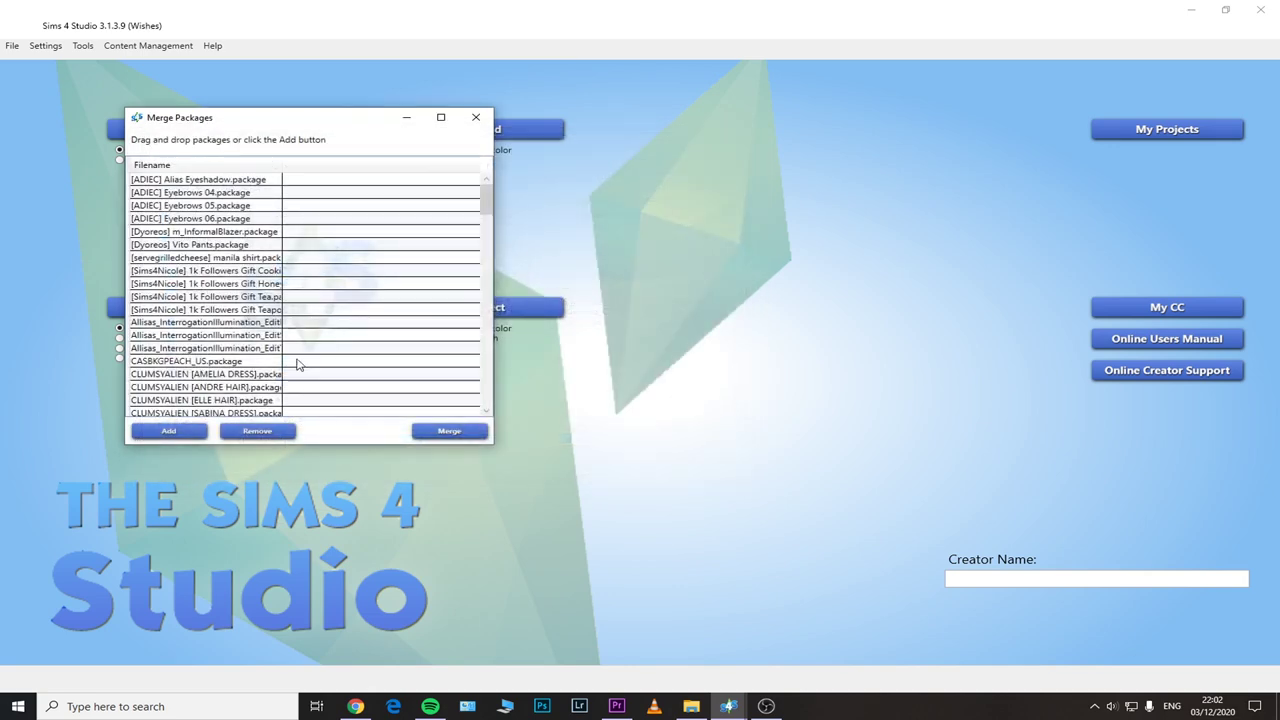
Merge them into a new merged3.package file and acknowledge the 130/130 result.
{"action": "left_click", "coordinate": [447, 432]}
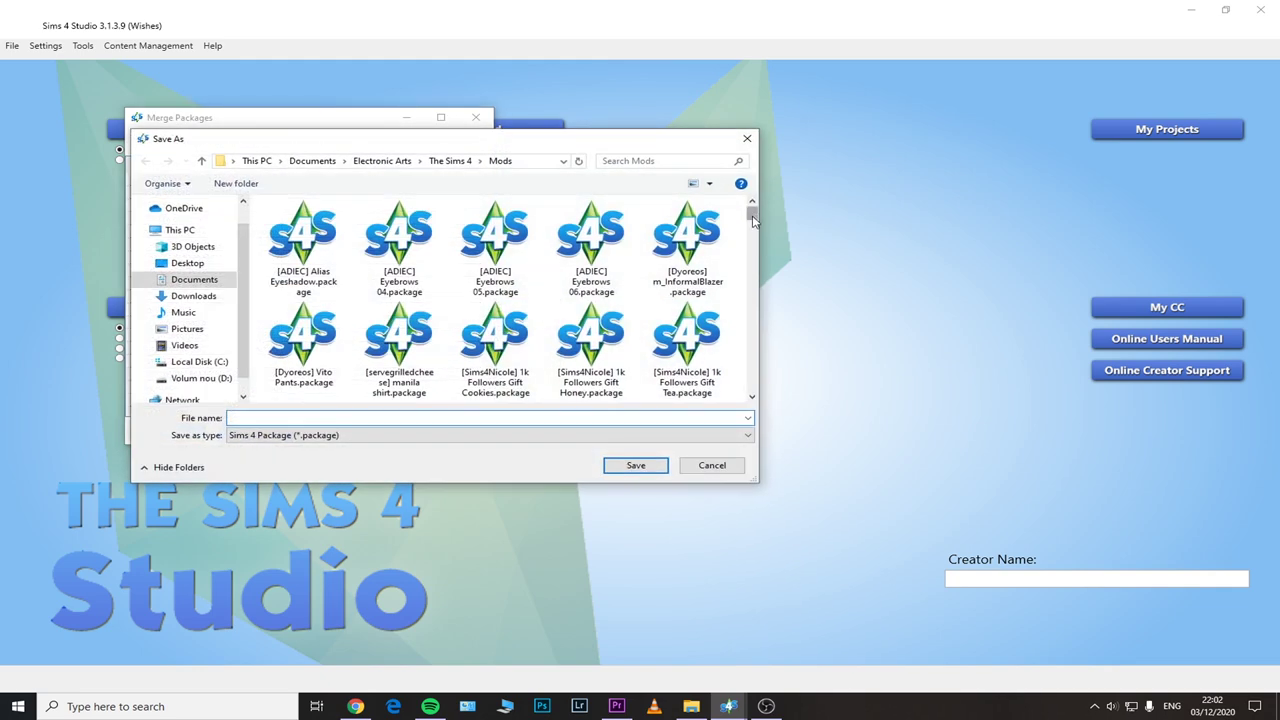
{"action": "scroll", "coordinate": [755, 220], "scroll_direction": "down", "scroll_amount": 10}
{"action": "left_click", "coordinate": [303, 350]}
{"action": "type", "text": "mer"}
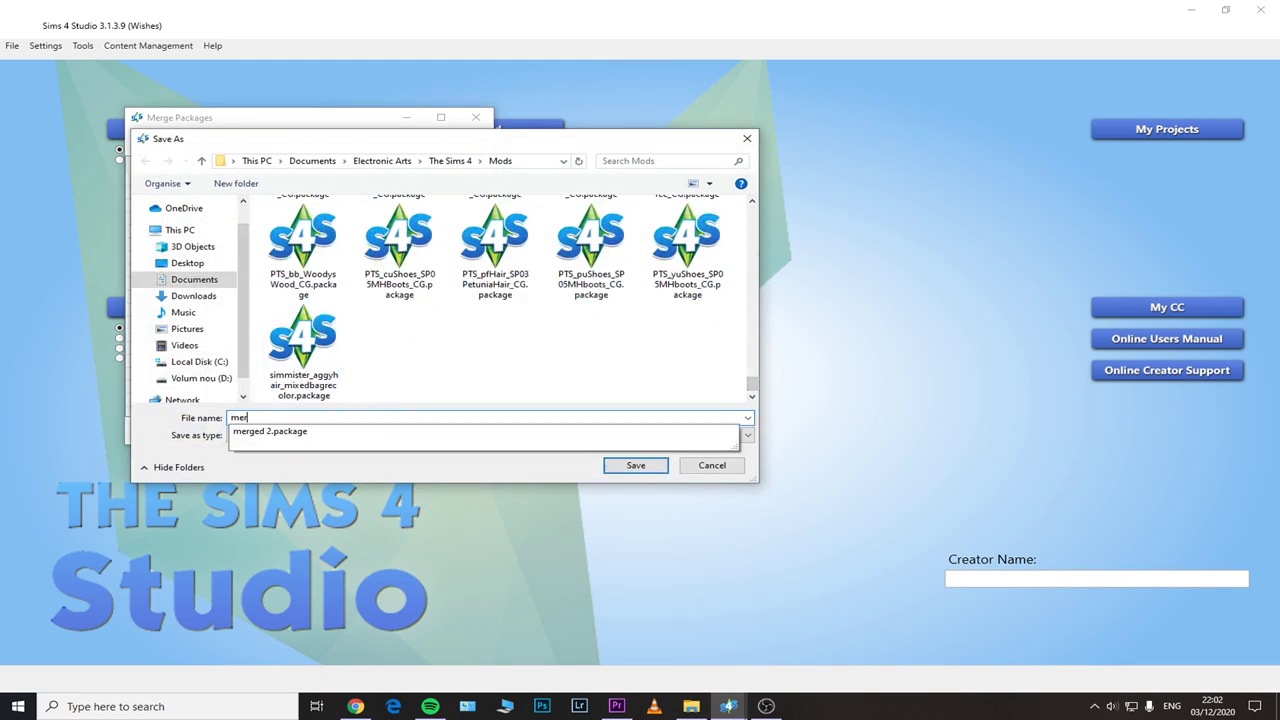
{"action": "type", "text": "ged3"}
{"action": "left_click", "coordinate": [635, 465]}
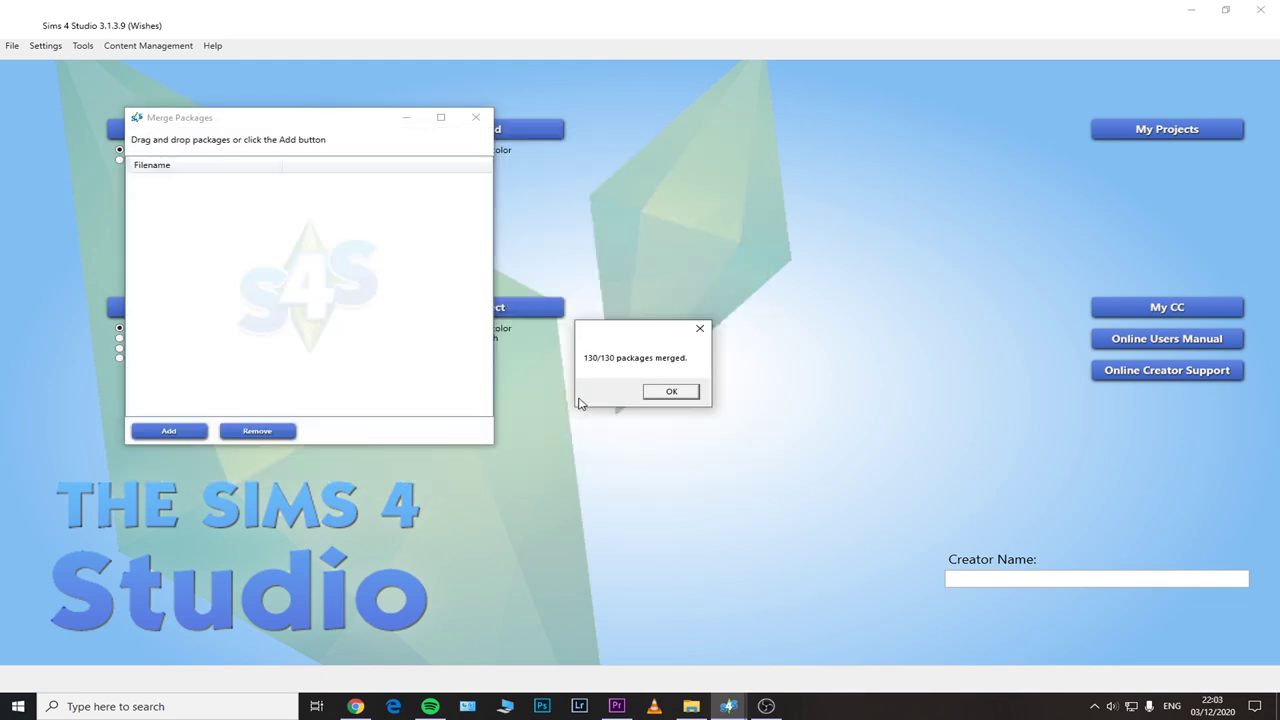
{"action": "left_click", "coordinate": [660, 392]}
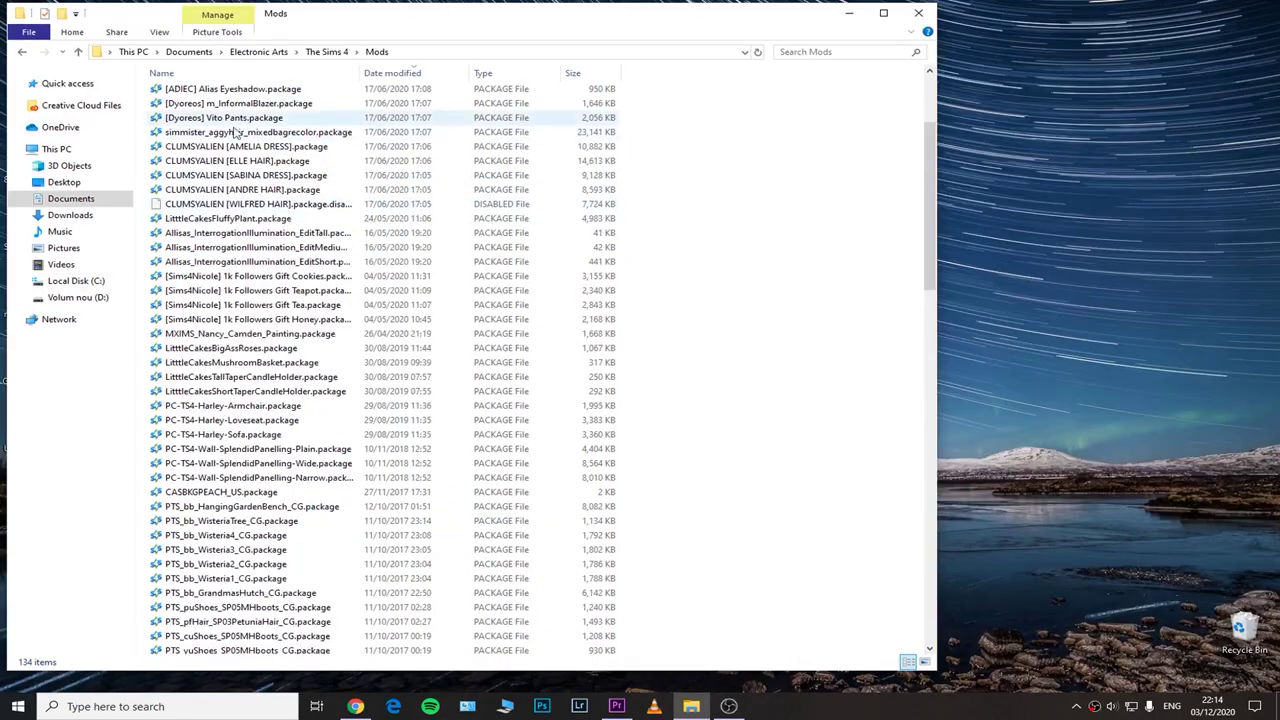
{"action": "scroll", "coordinate": [213, 378], "scroll_direction": "down", "scroll_amount": 15}
{"action": "scroll", "coordinate": [213, 378], "scroll_direction": "down", "scroll_amount": 10}
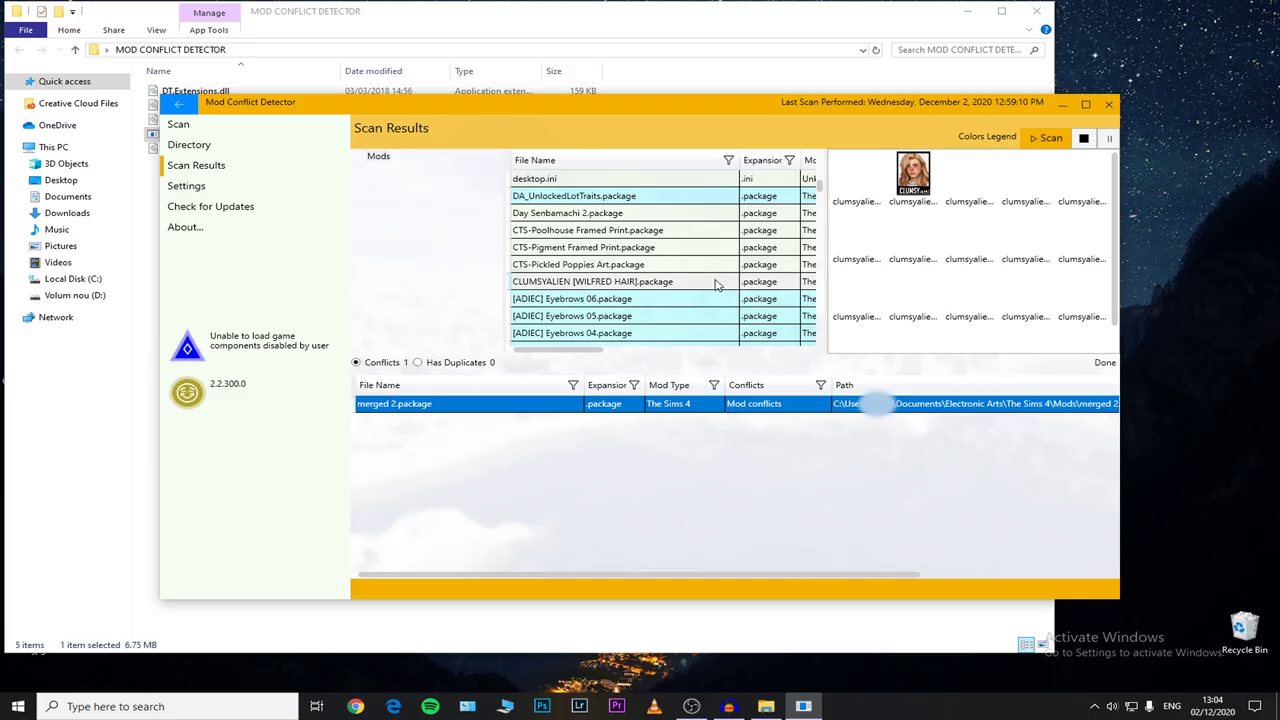
Delete CLUMSYALIEN [WILFRED HAIR].package permanently from its conflict row, bypassing the Recycle Bin.
{"action": "scroll", "coordinate": [716, 285], "scroll_direction": "down", "scroll_amount": 3}
{"action": "scroll", "coordinate": [620, 268], "scroll_direction": "up", "scroll_amount": 3}
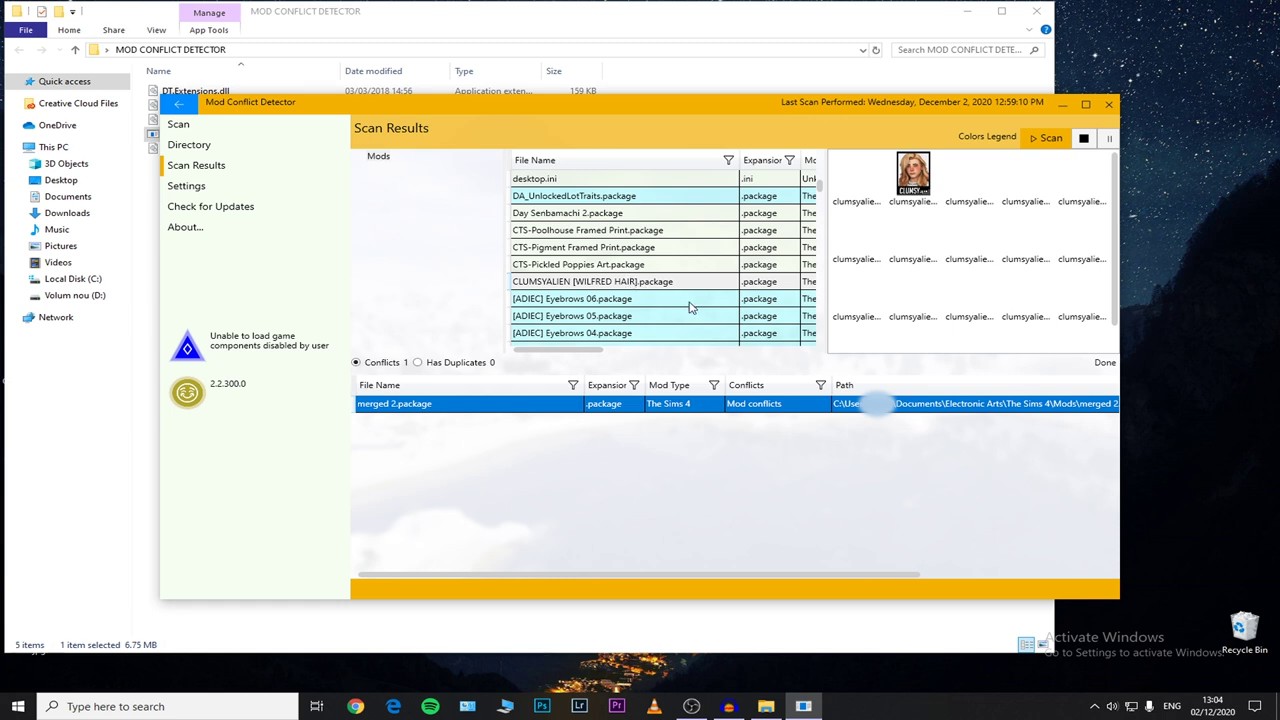
{"action": "scroll", "coordinate": [690, 300], "scroll_direction": "down", "scroll_amount": 3}
{"action": "scroll", "coordinate": [688, 281], "scroll_direction": "down", "scroll_amount": 3}
{"action": "scroll", "coordinate": [580, 265], "scroll_direction": "up", "scroll_amount": 10}
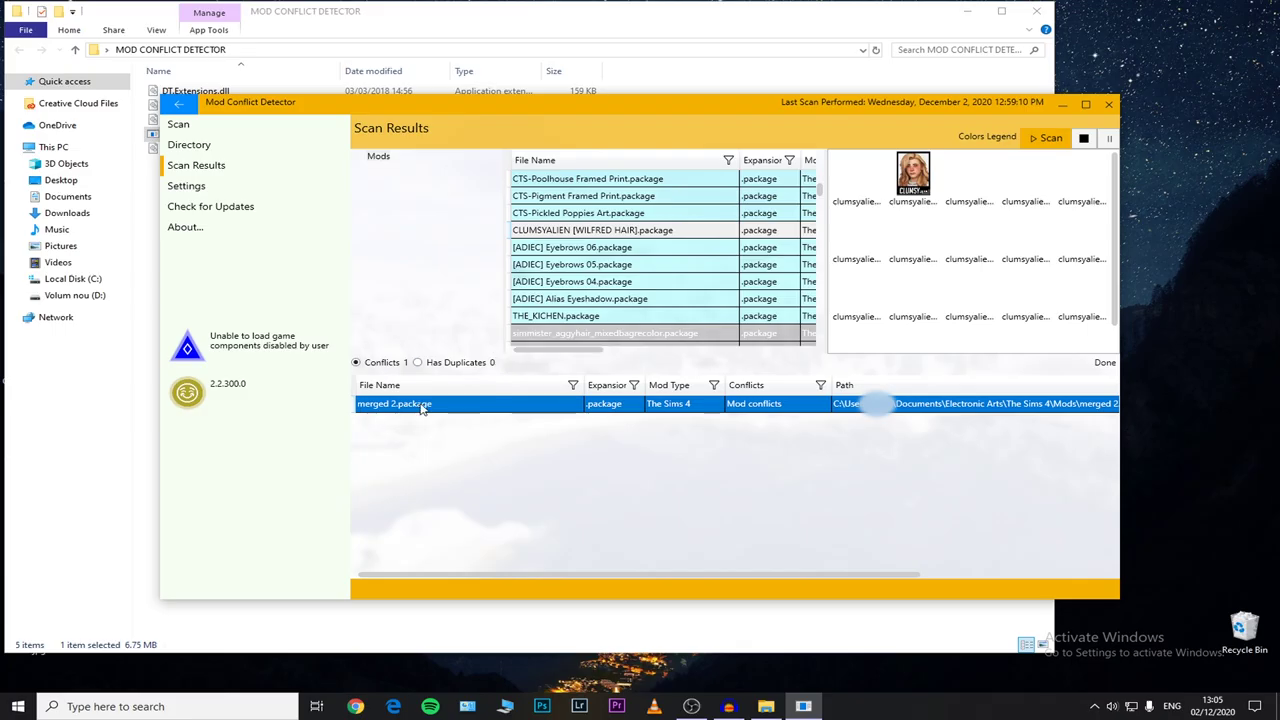
{"action": "right_click", "coordinate": [223, 334]}
{"action": "left_click", "coordinate": [428, 410]}
{"action": "right_click", "coordinate": [437, 409]}
{"action": "right_click", "coordinate": [463, 407]}
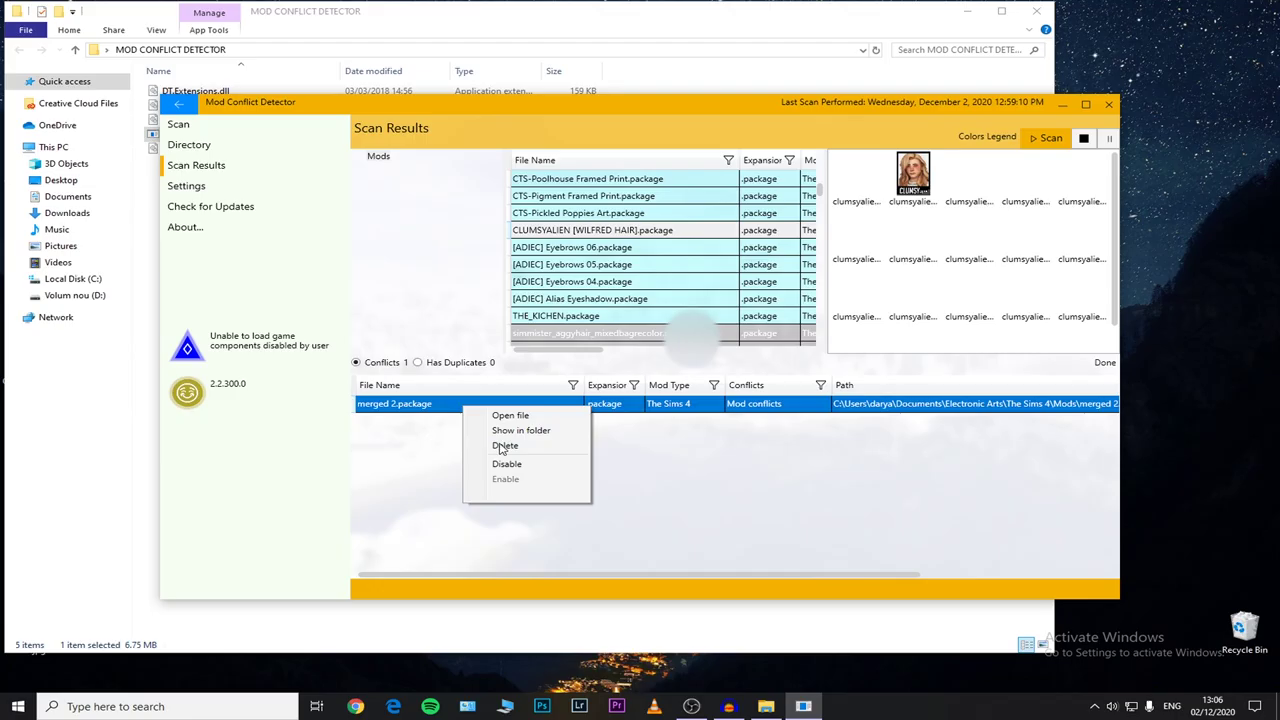
{"action": "left_click", "coordinate": [500, 446]}
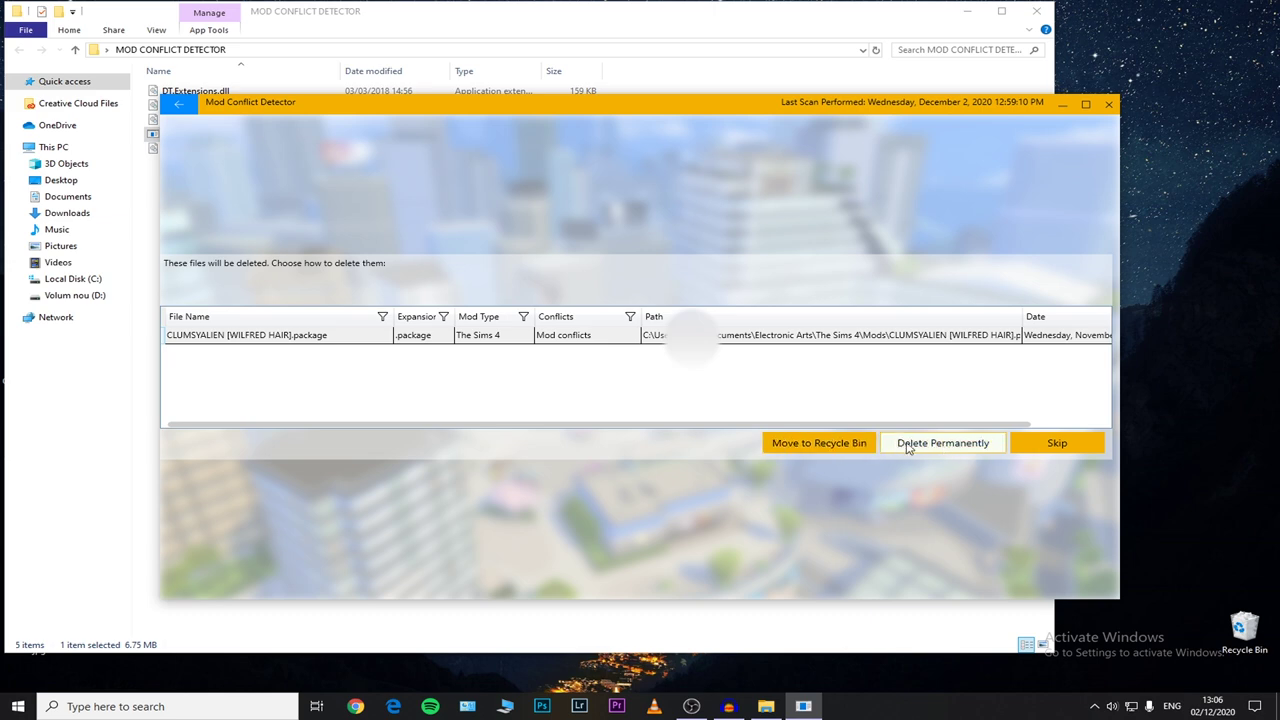
{"action": "left_click", "coordinate": [960, 445]}
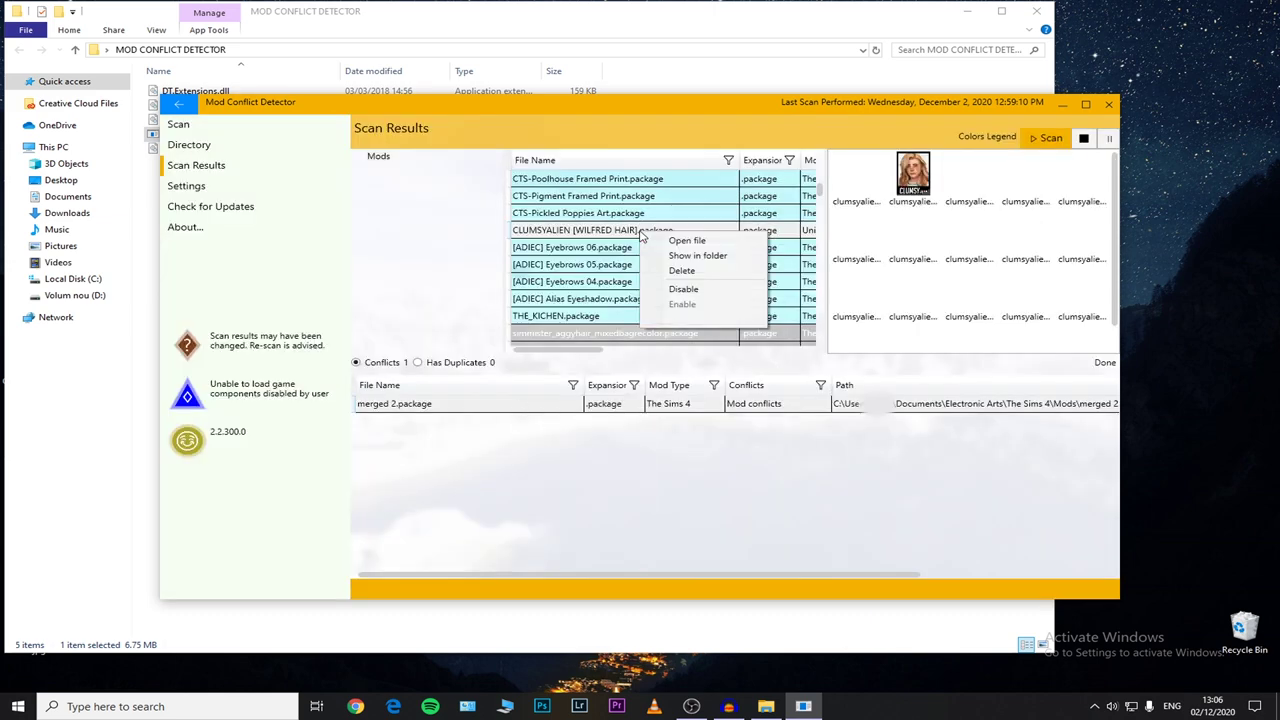
{"action": "left_click", "coordinate": [548, 405]}
{"action": "right_click", "coordinate": [548, 410]}
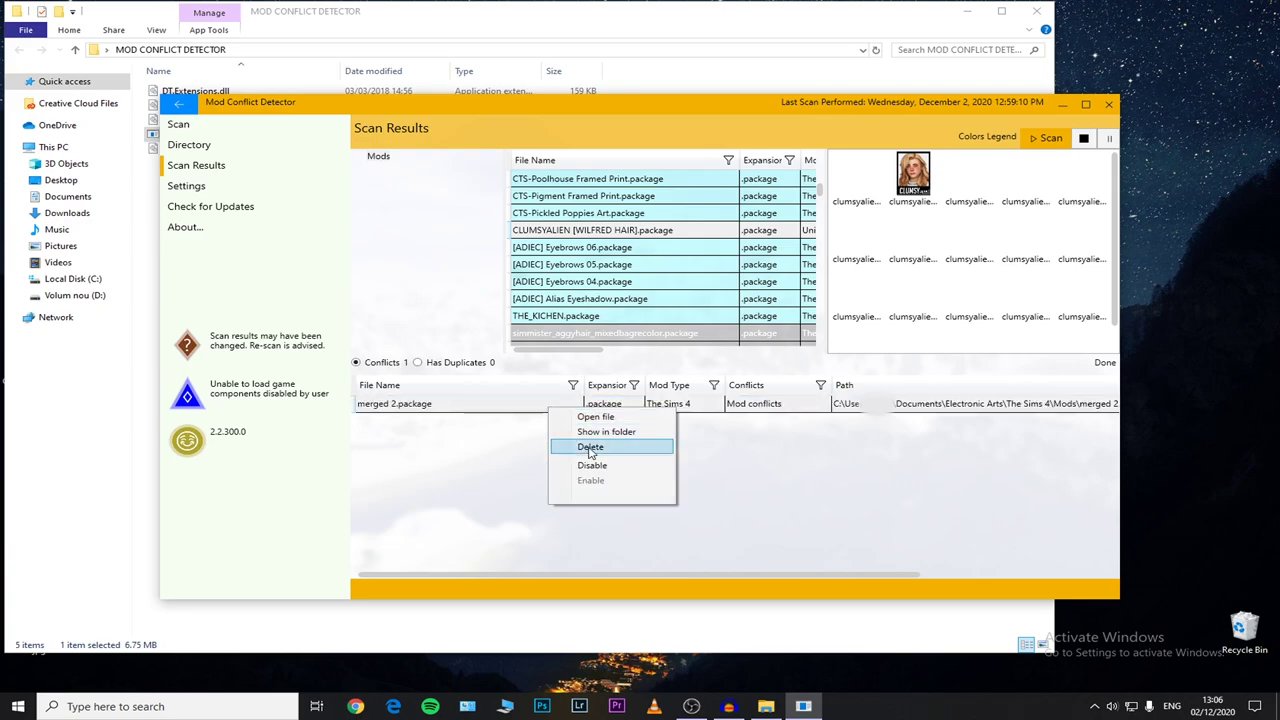
{"action": "left_click", "coordinate": [595, 465]}
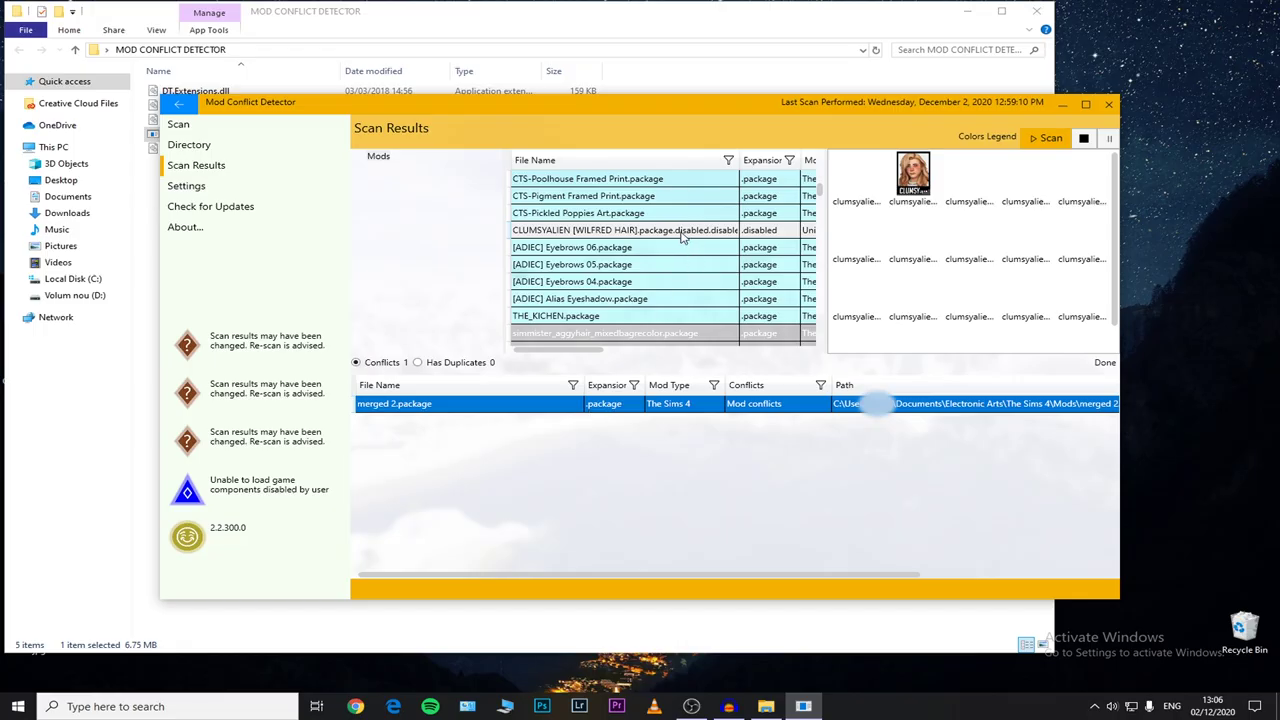
{"action": "right_click", "coordinate": [733, 88]}
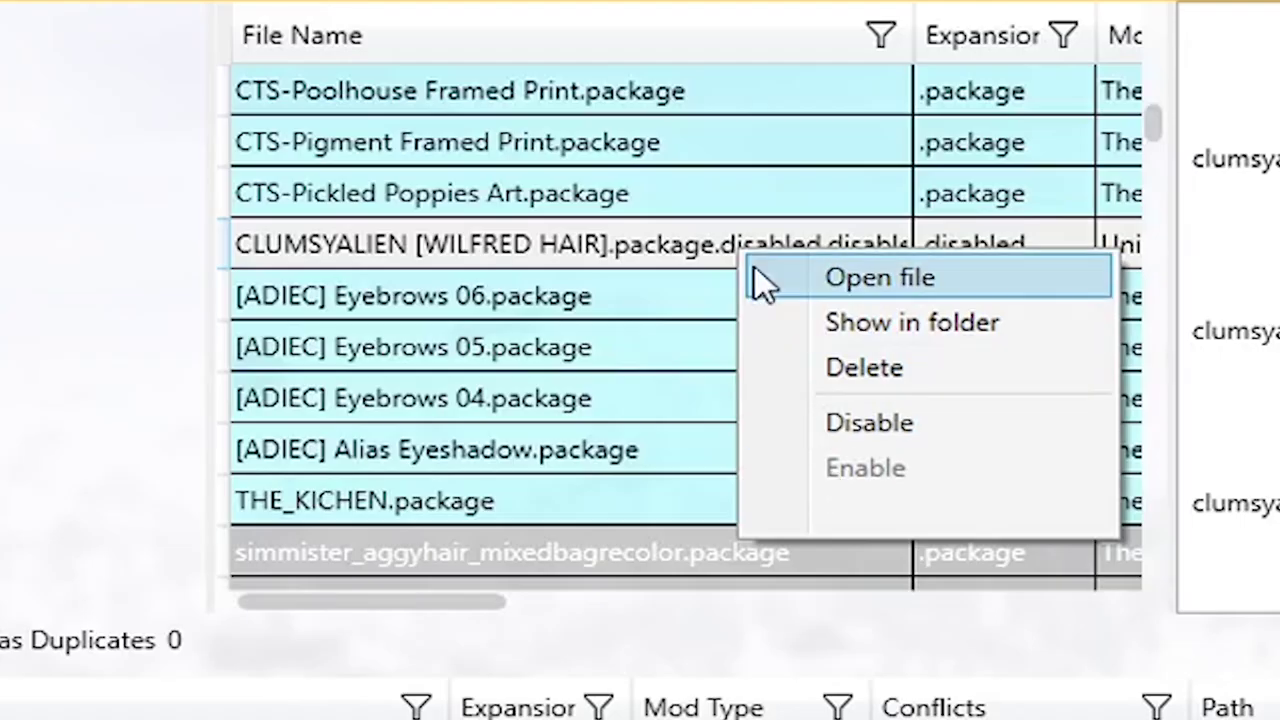
{"action": "left_click", "coordinate": [666, 229]}
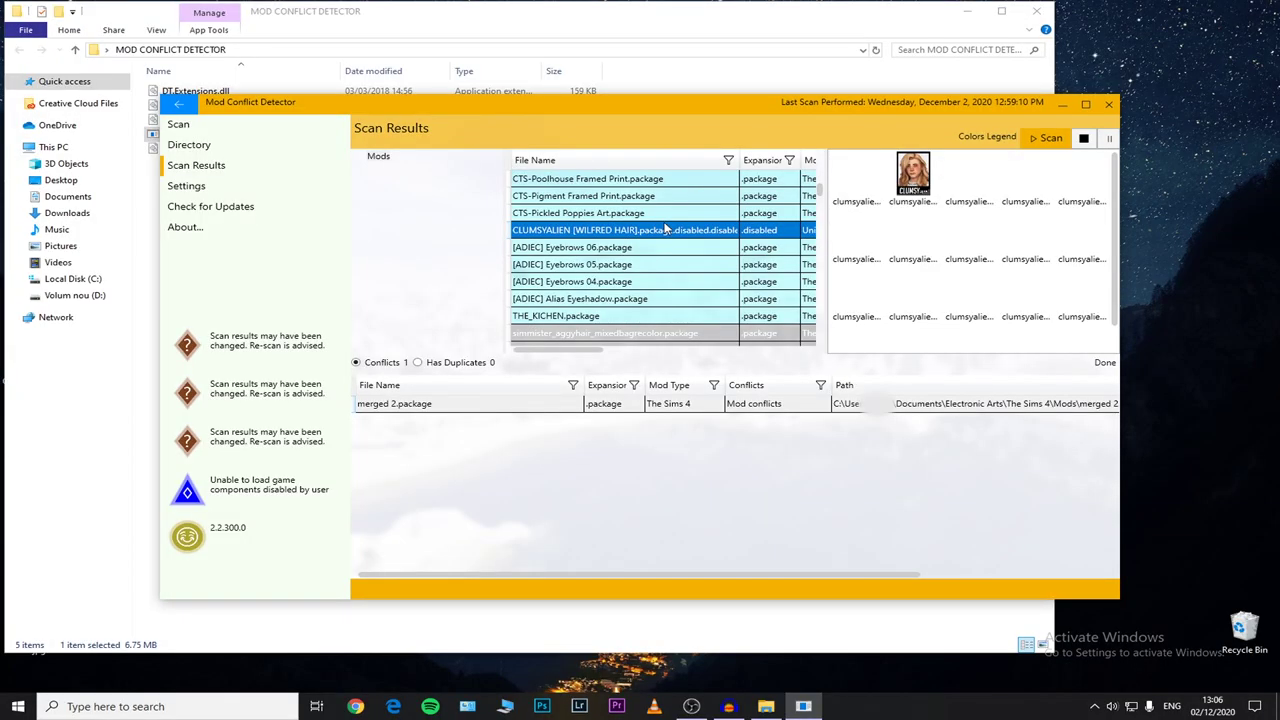
{"action": "right_click", "coordinate": [666, 229]}
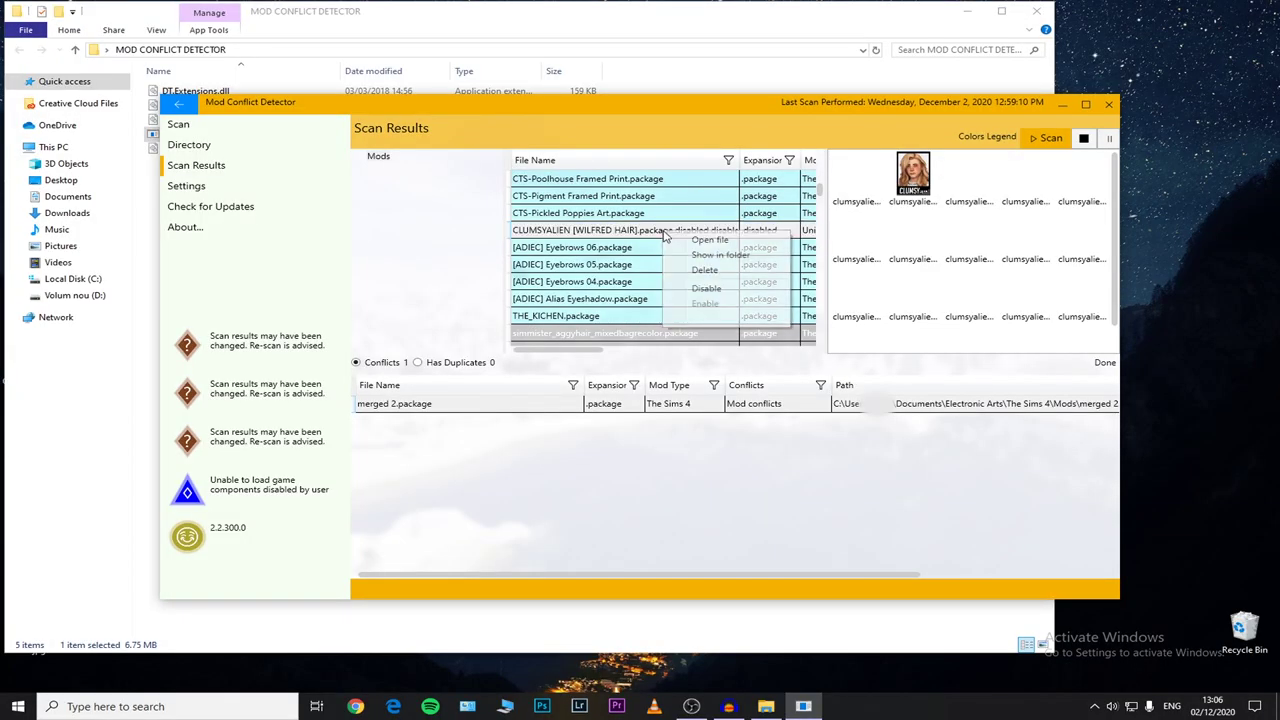
{"action": "left_click", "coordinate": [660, 229]}
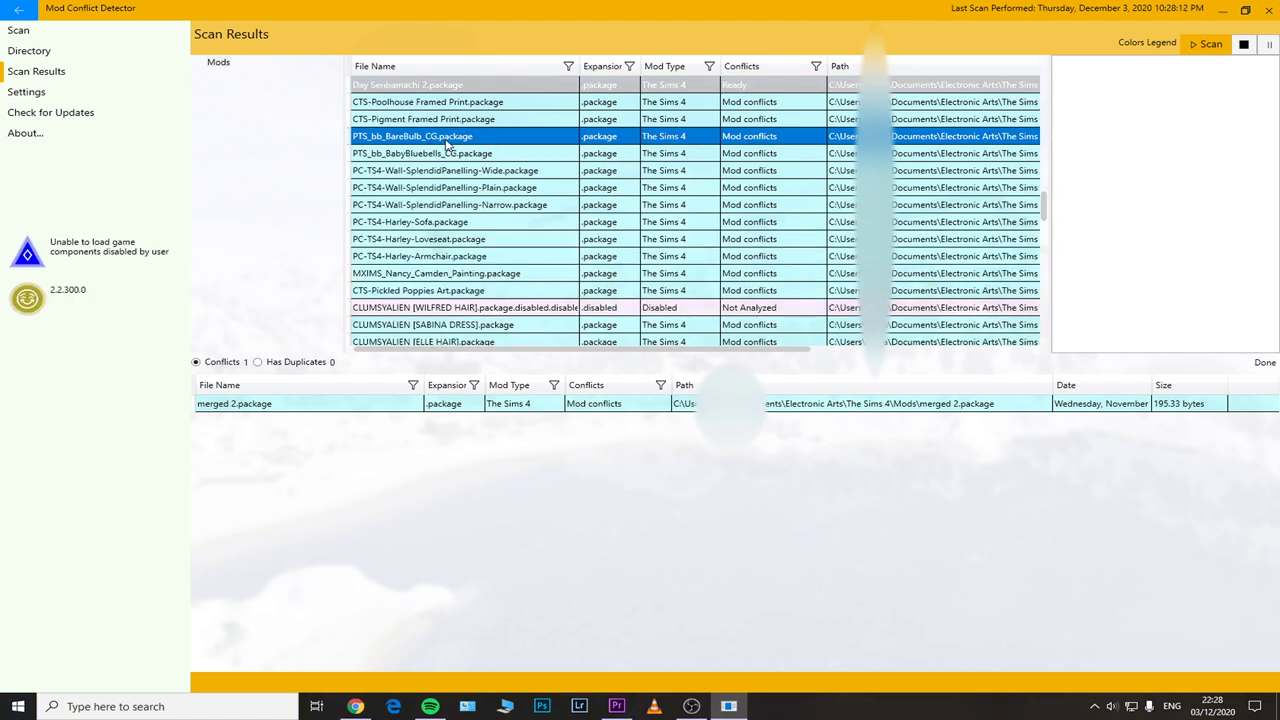
Compare the PTS_bb_BareBulb_CG mod with its conflicting merged 2.package entry in the results.
{"action": "right_click", "coordinate": [464, 138]}
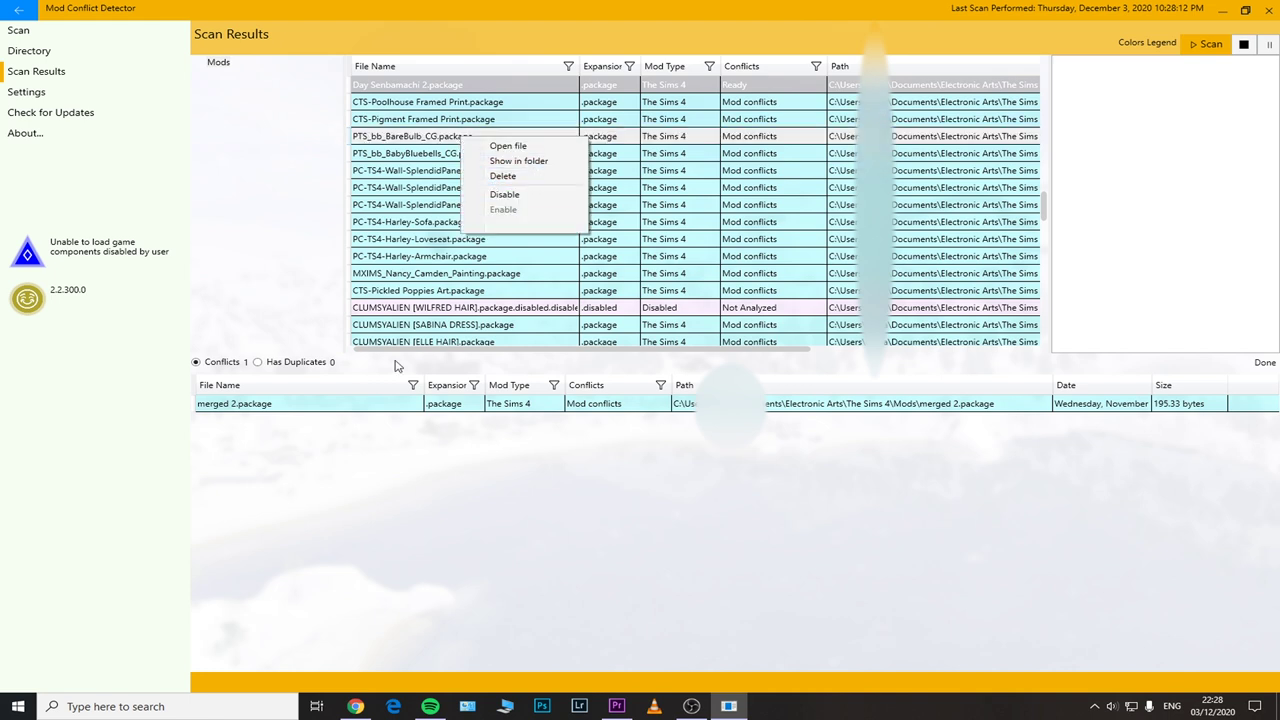
{"action": "left_click", "coordinate": [362, 412]}
{"action": "right_click", "coordinate": [358, 409]}
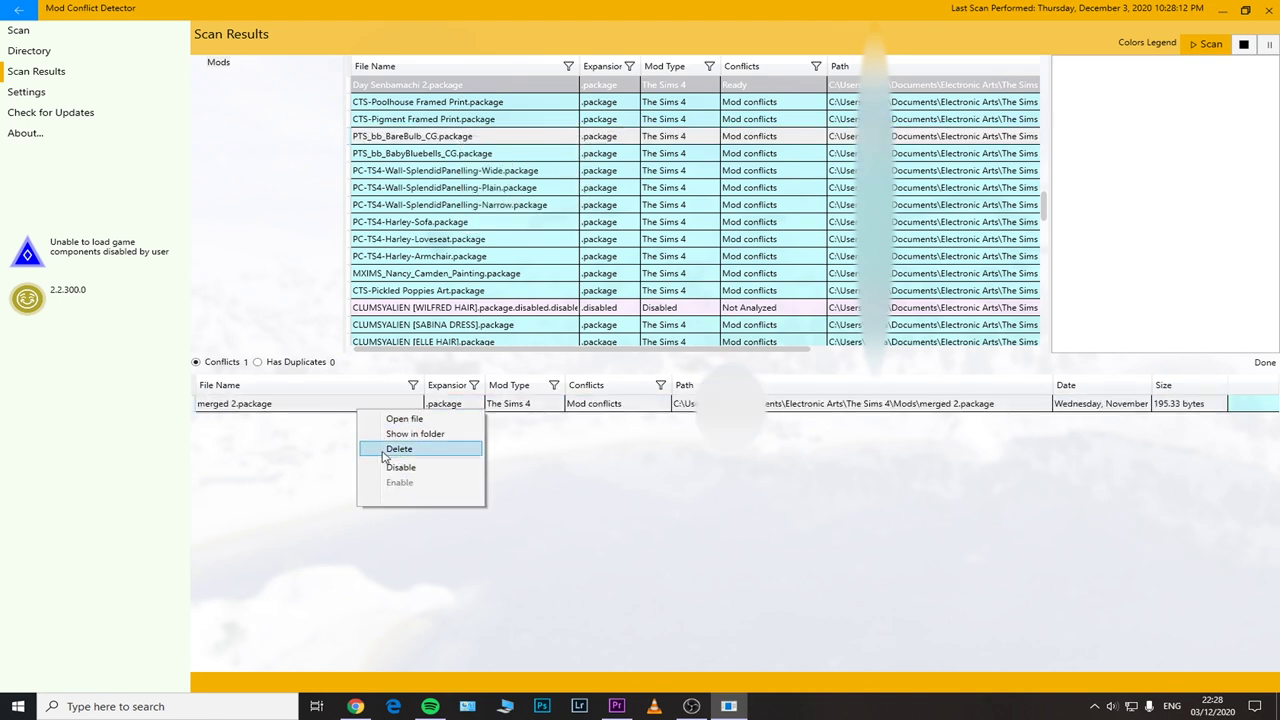
{"action": "left_click", "coordinate": [410, 138]}
{"action": "left_click", "coordinate": [335, 410]}
{"action": "left_click", "coordinate": [466, 137]}
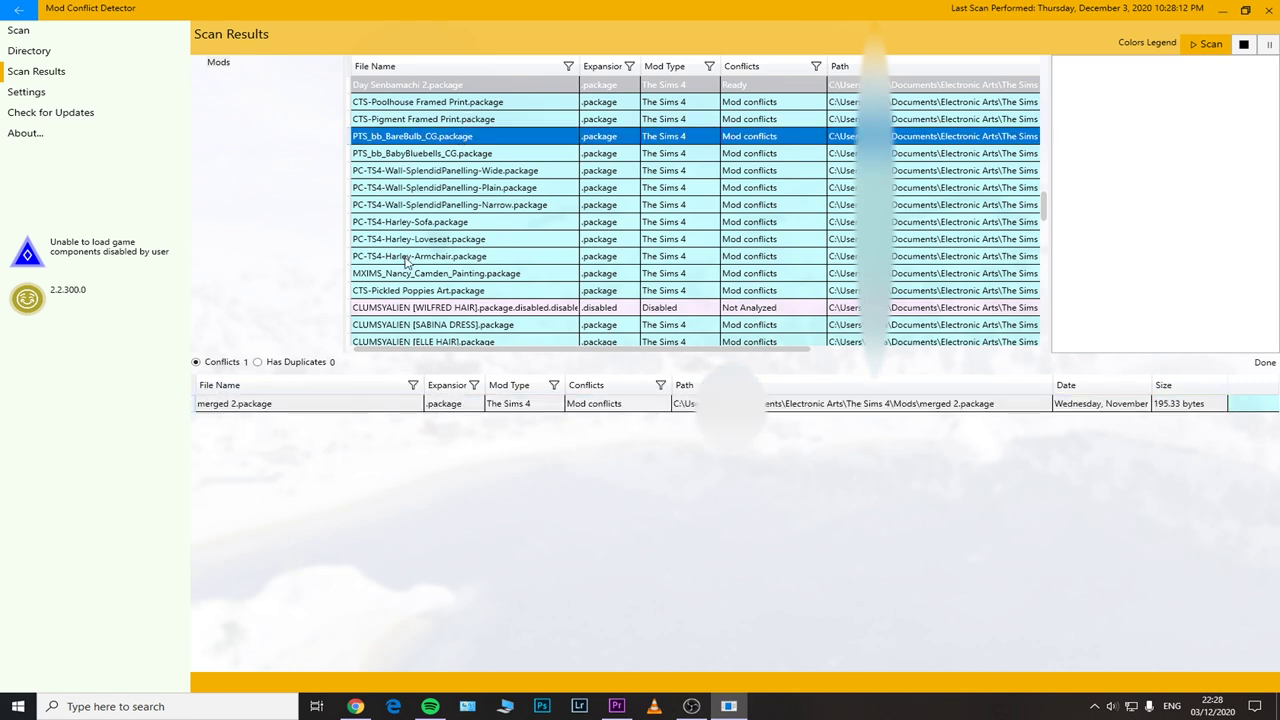
{"action": "left_click", "coordinate": [325, 410]}
{"action": "right_click", "coordinate": [323, 409]}
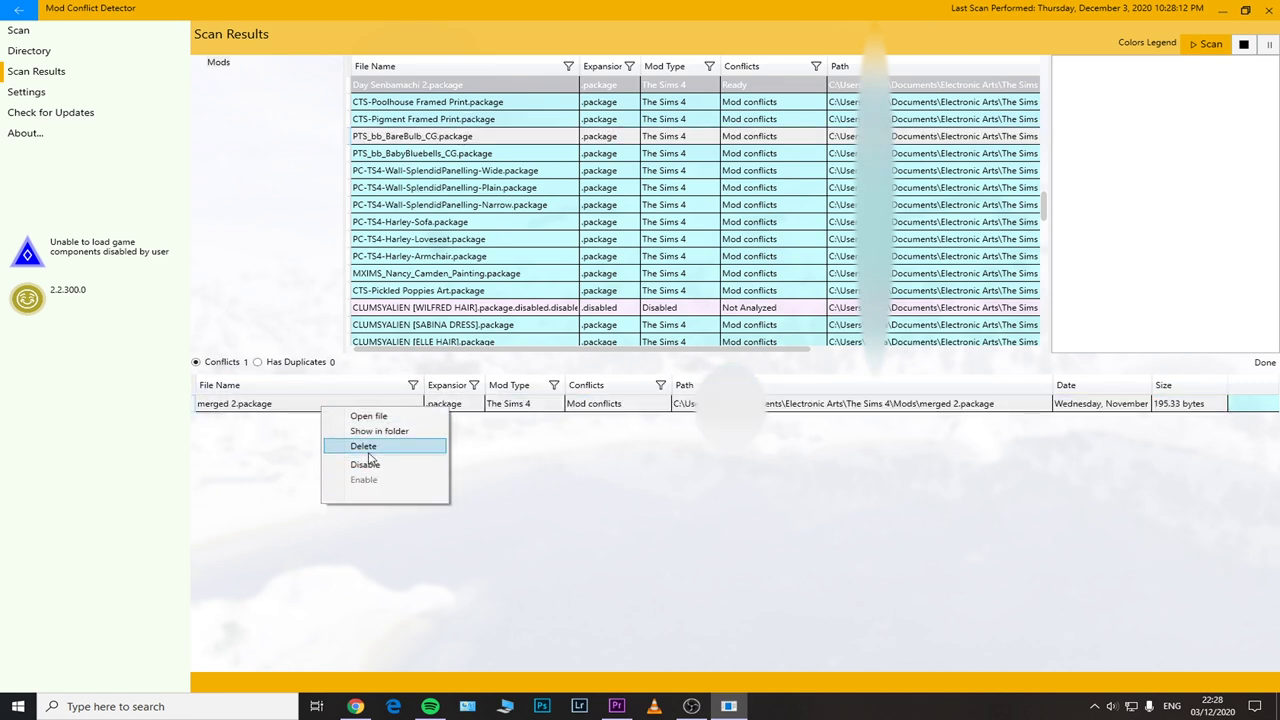
{"action": "left_click", "coordinate": [432, 140]}
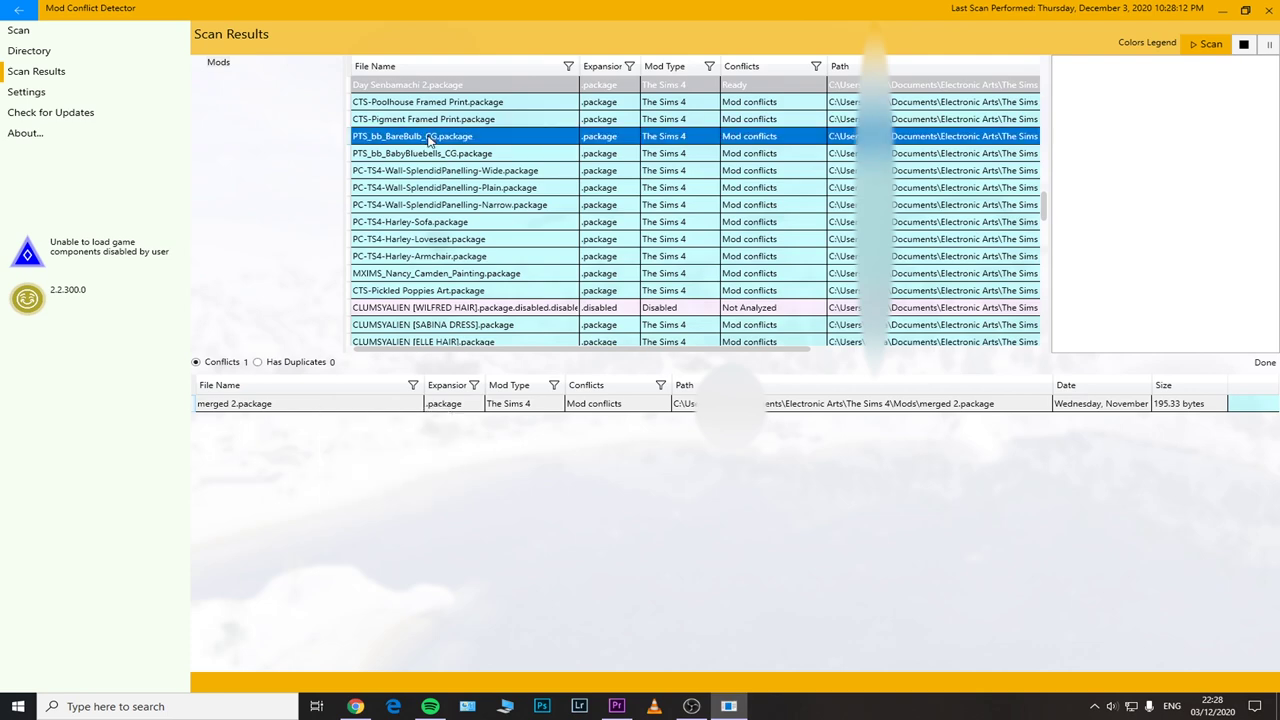
{"action": "right_click", "coordinate": [430, 139]}
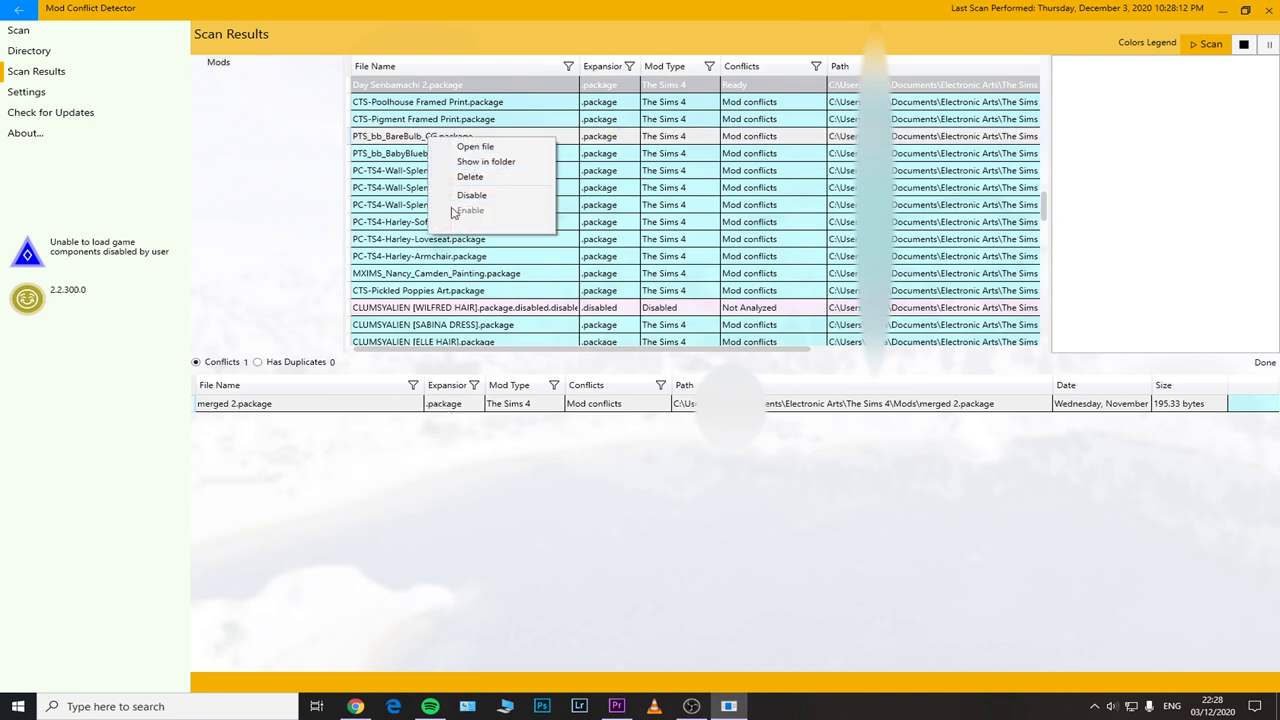
{"action": "left_click", "coordinate": [358, 403]}
Permanently delete the PTS_bb_BareBulb_CG.package file, skipping the Recycle Bin.
{"action": "right_click", "coordinate": [357, 404]}
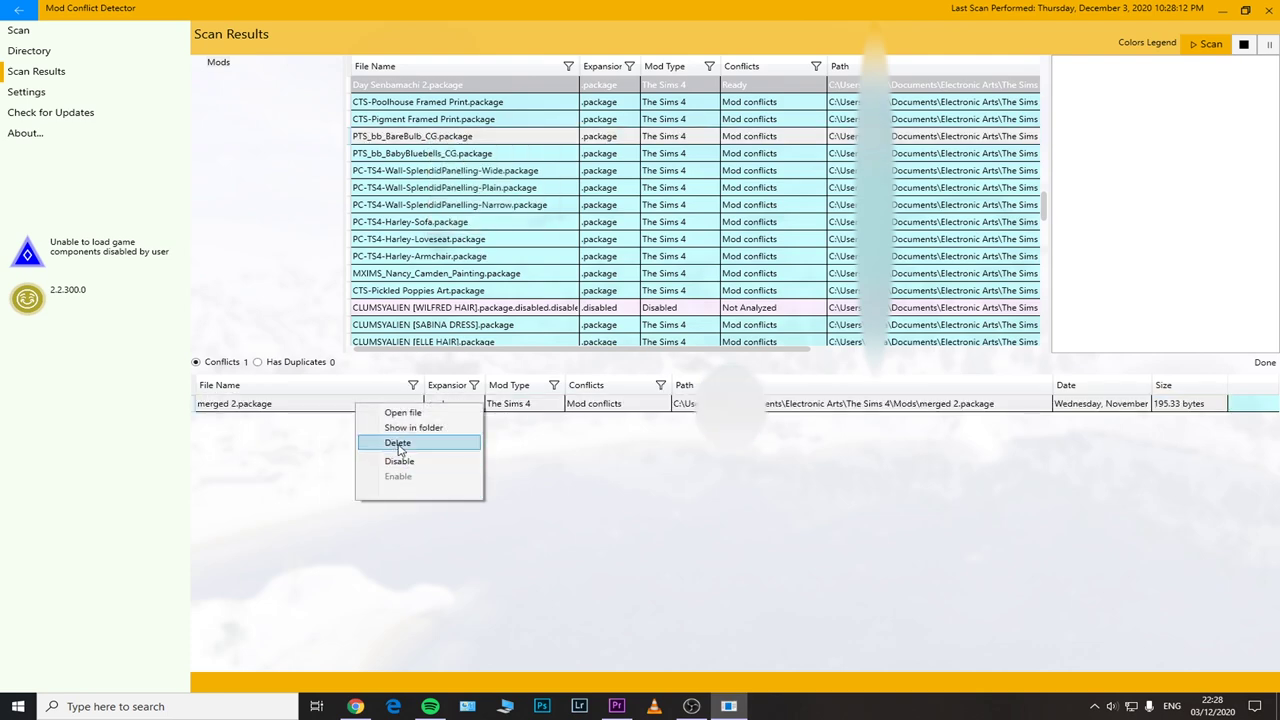
{"action": "left_click", "coordinate": [399, 442]}
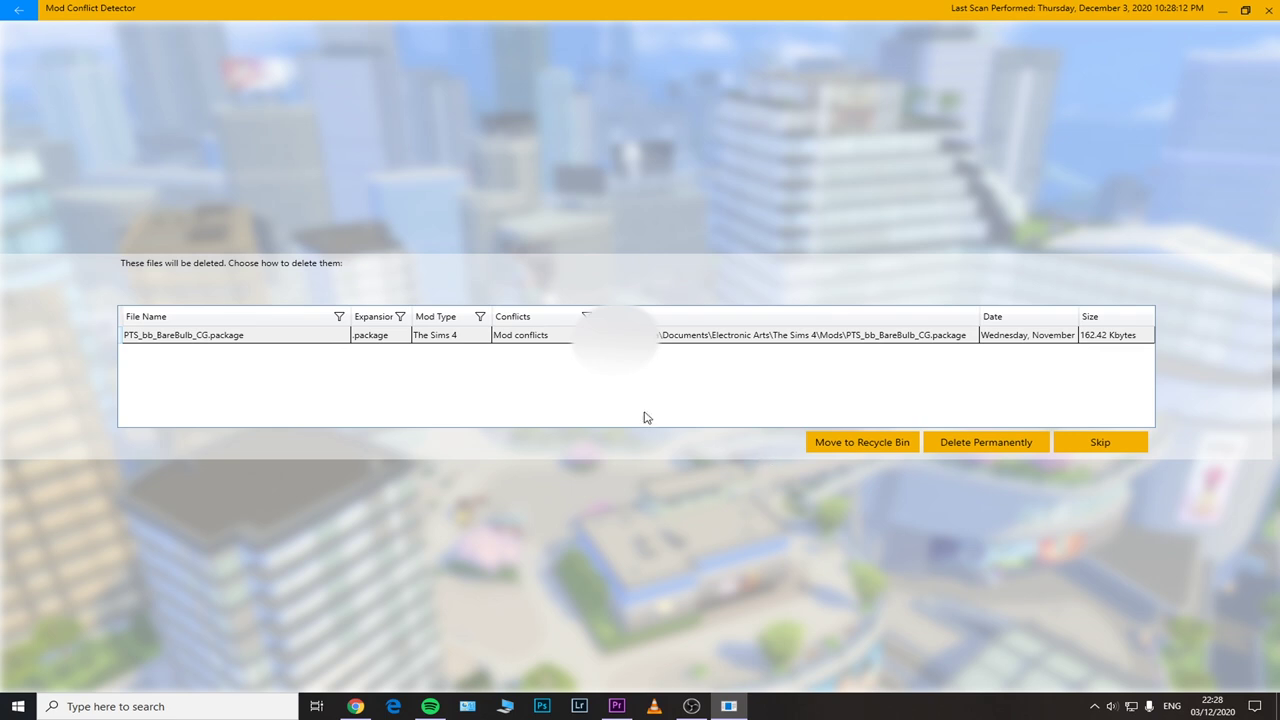
{"action": "left_click", "coordinate": [308, 346]}
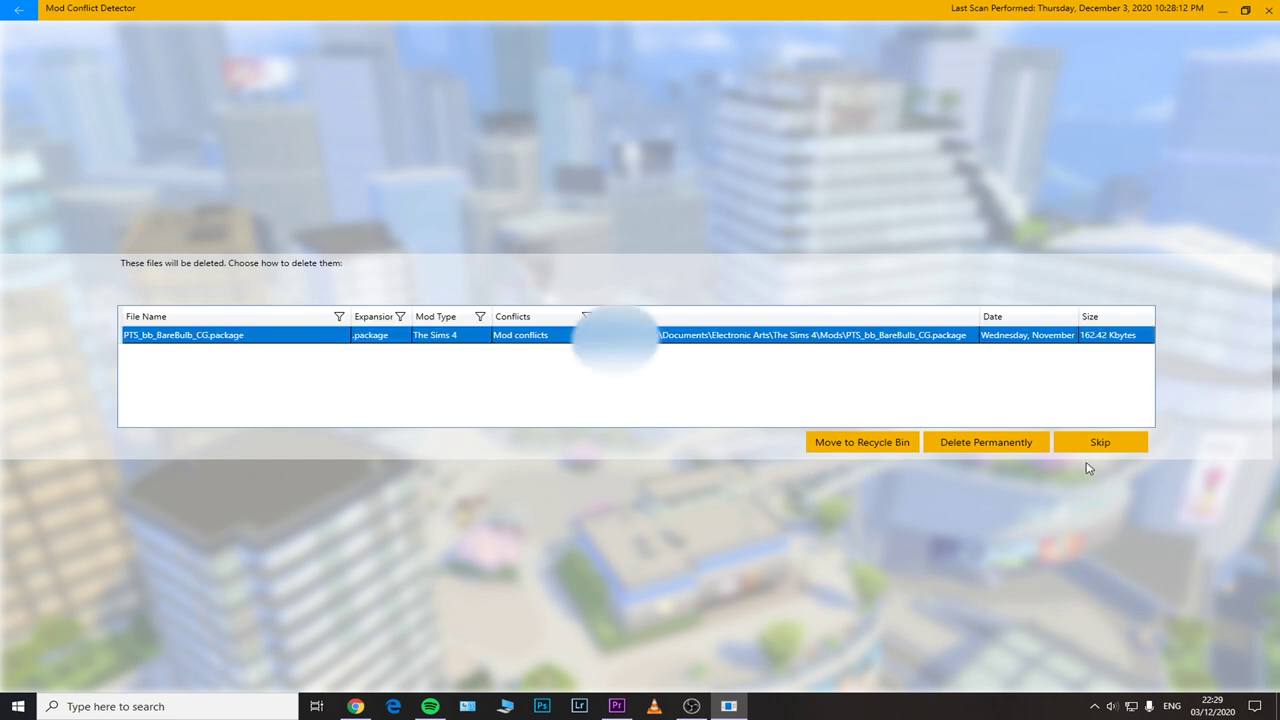
{"action": "left_click", "coordinate": [986, 447]}
{"action": "left_click", "coordinate": [520, 210]}
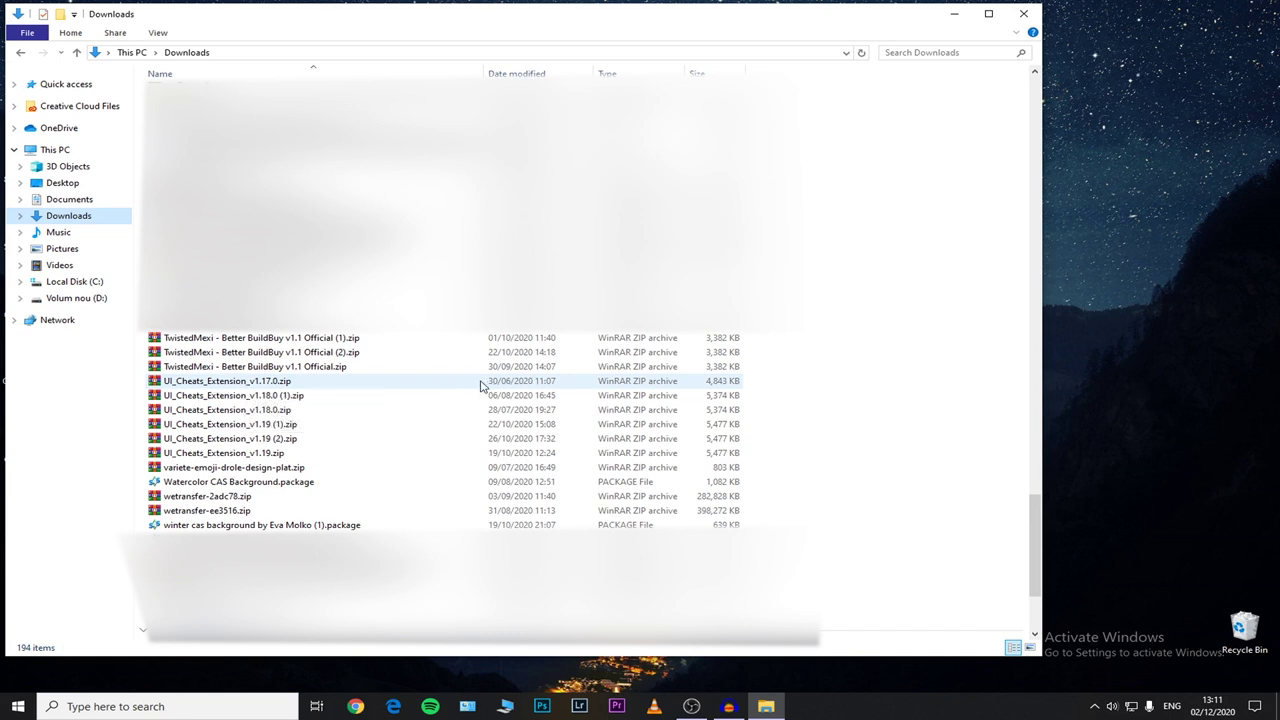
Open UI_Cheats_Extension_v1.17.0.zip in WinRAR, dismiss the evaluation reminder, and move the window right.
{"action": "left_click", "coordinate": [490, 384]}
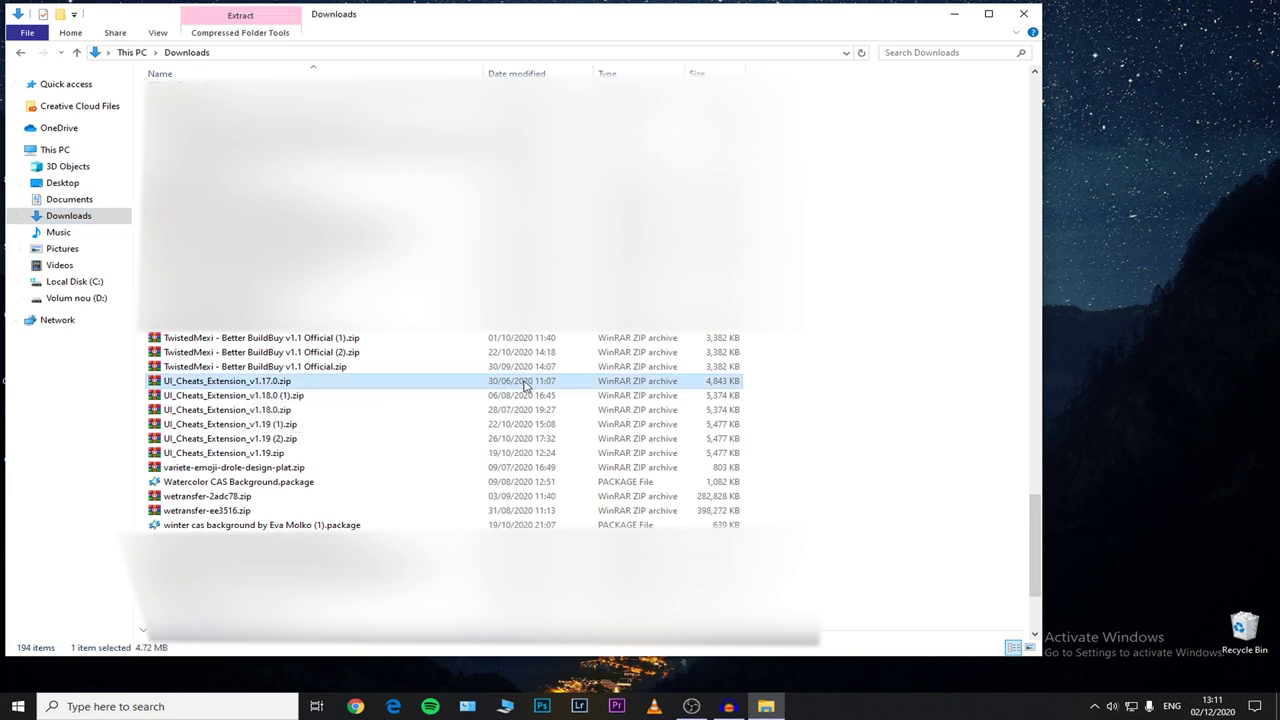
{"action": "double_click", "coordinate": [292, 386]}
{"action": "left_click", "coordinate": [229, 202], "text": "shift"}
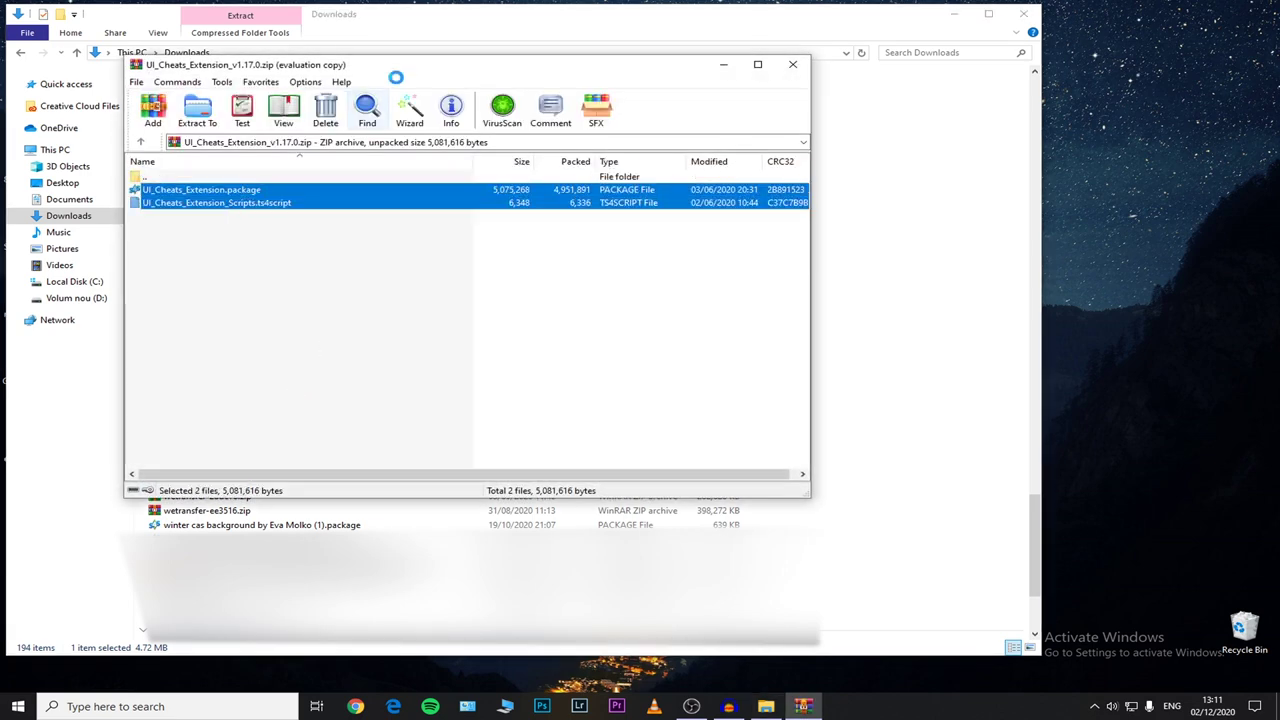
{"action": "left_click", "coordinate": [586, 224]}
{"action": "left_click_drag", "start_coordinate": [466, 64], "coordinate": [1015, 69]}
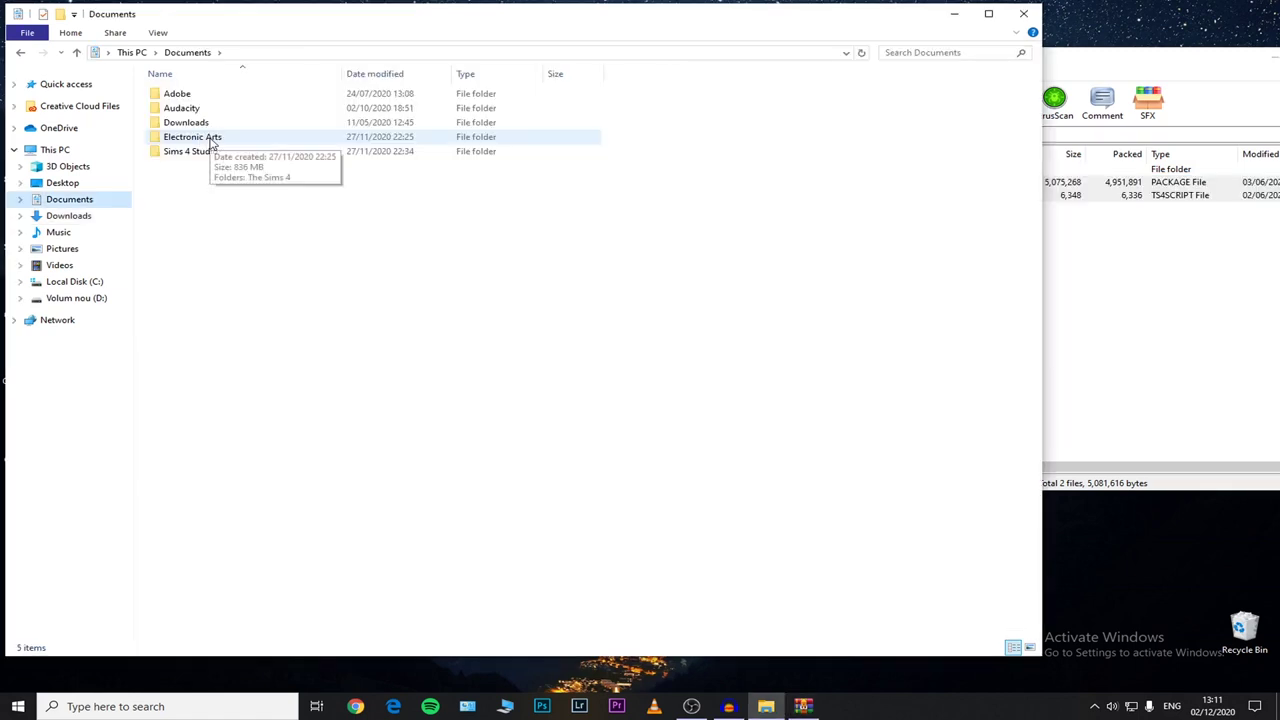
Copy the UI_Cheats_Extension .package and .ts4script files from WinRAR into Electronic Arts\The Sims 4\Mods.
{"action": "double_click", "coordinate": [209, 137]}
{"action": "double_click", "coordinate": [202, 96]}
{"action": "double_click", "coordinate": [185, 149]}
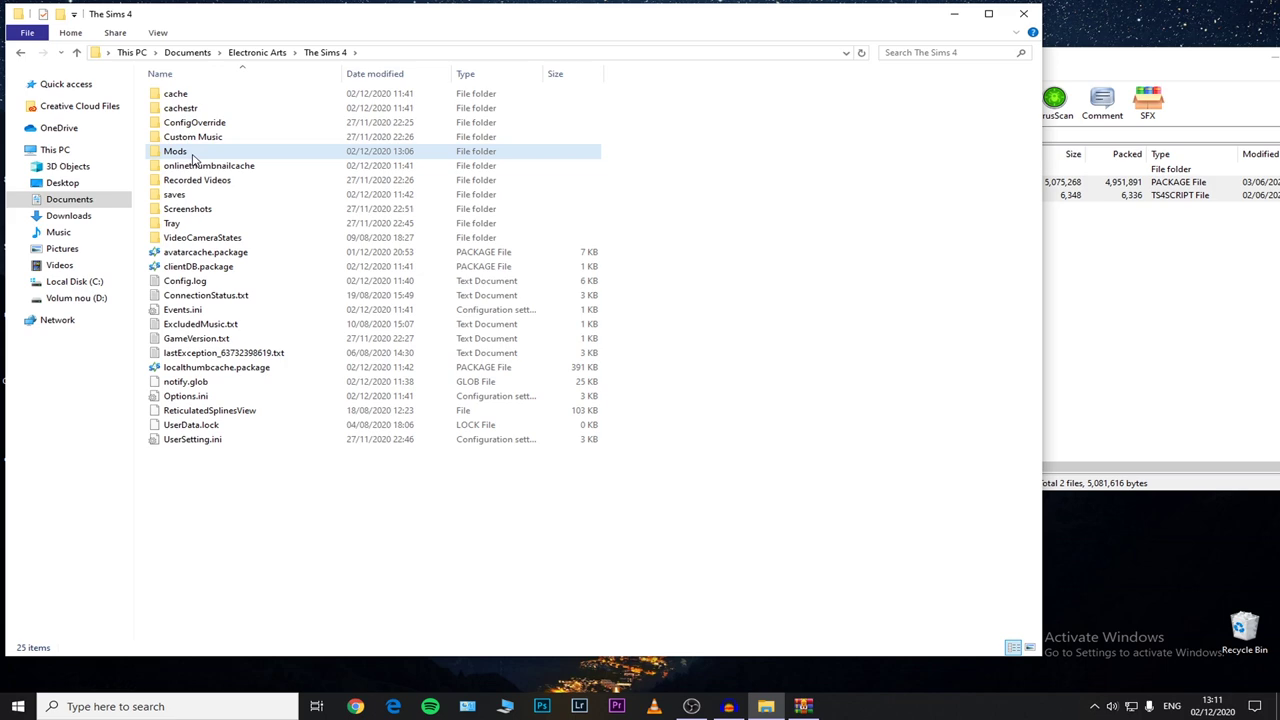
{"action": "left_click", "coordinate": [1070, 277]}
{"action": "left_click_drag", "start_coordinate": [765, 222], "coordinate": [643, 223]}
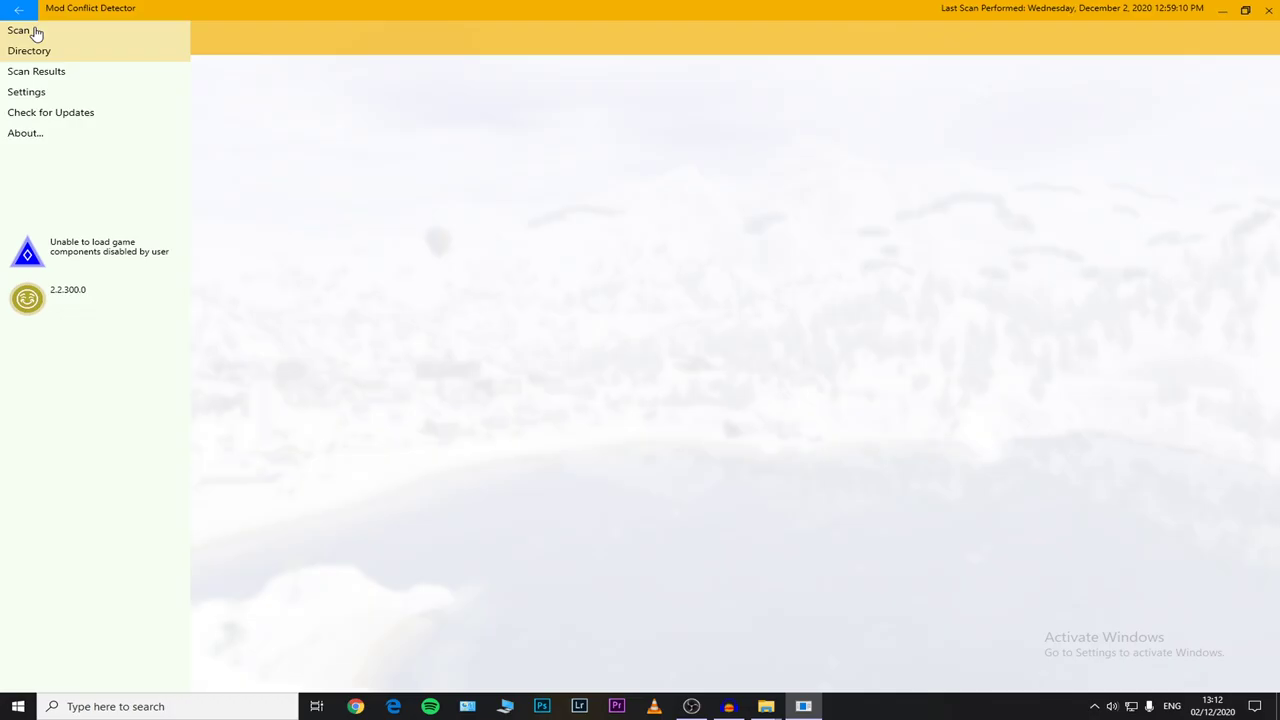
{"action": "left_click", "coordinate": [22, 31]}
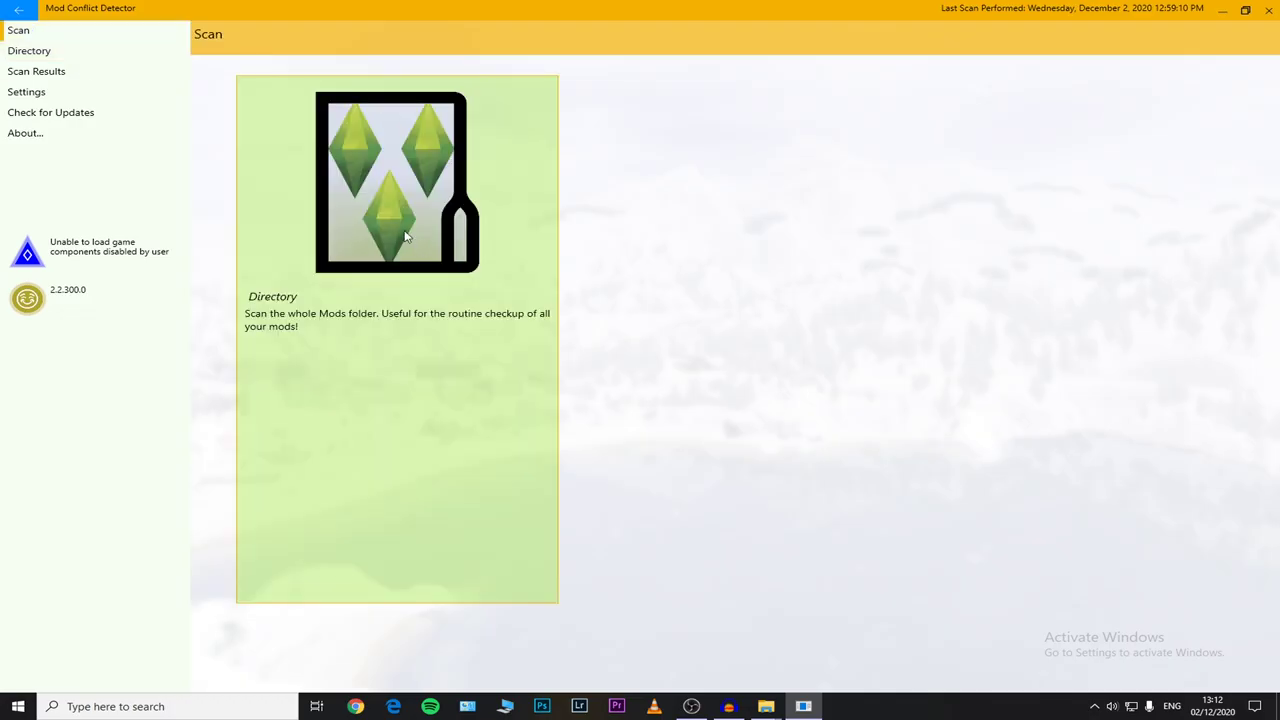
Rescan the whole Mods folder and review the results, including THE_KICHEN's conflict entry.
{"action": "left_click", "coordinate": [397, 233]}
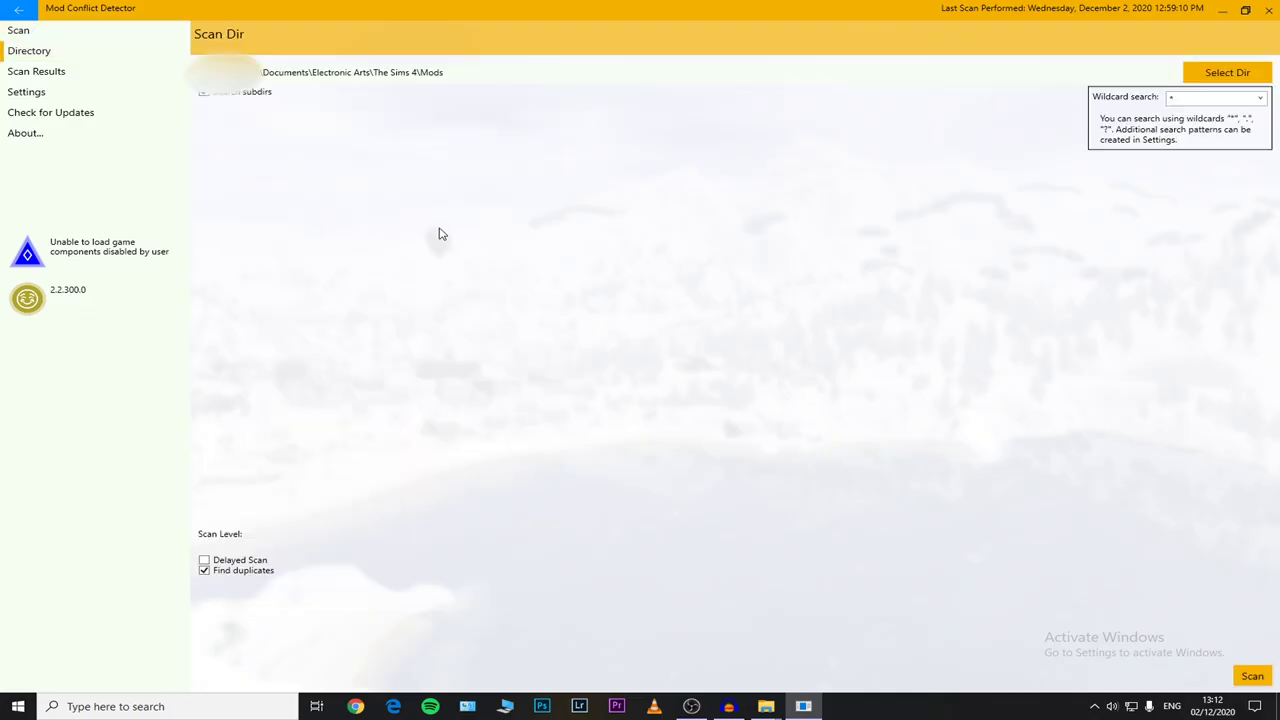
{"action": "left_click", "coordinate": [1252, 676]}
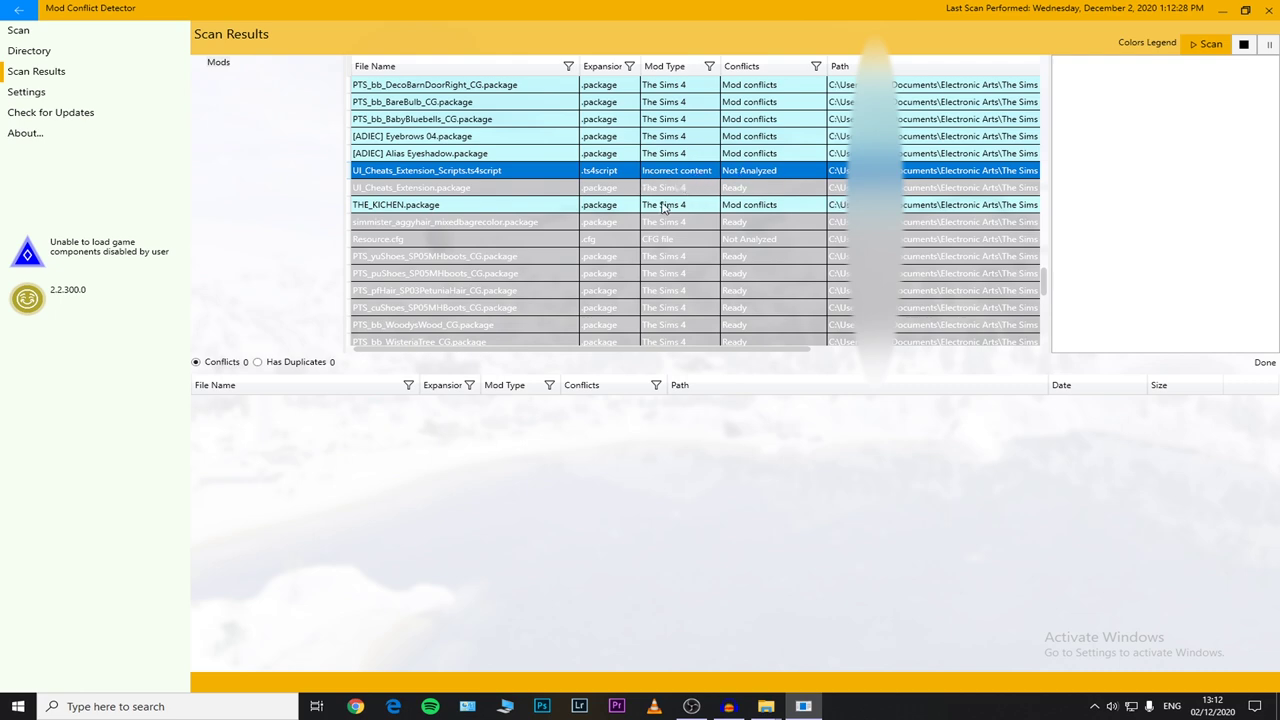
{"action": "left_click", "coordinate": [662, 205]}
{"action": "scroll", "coordinate": [613, 174], "scroll_direction": "up", "scroll_amount": 5}
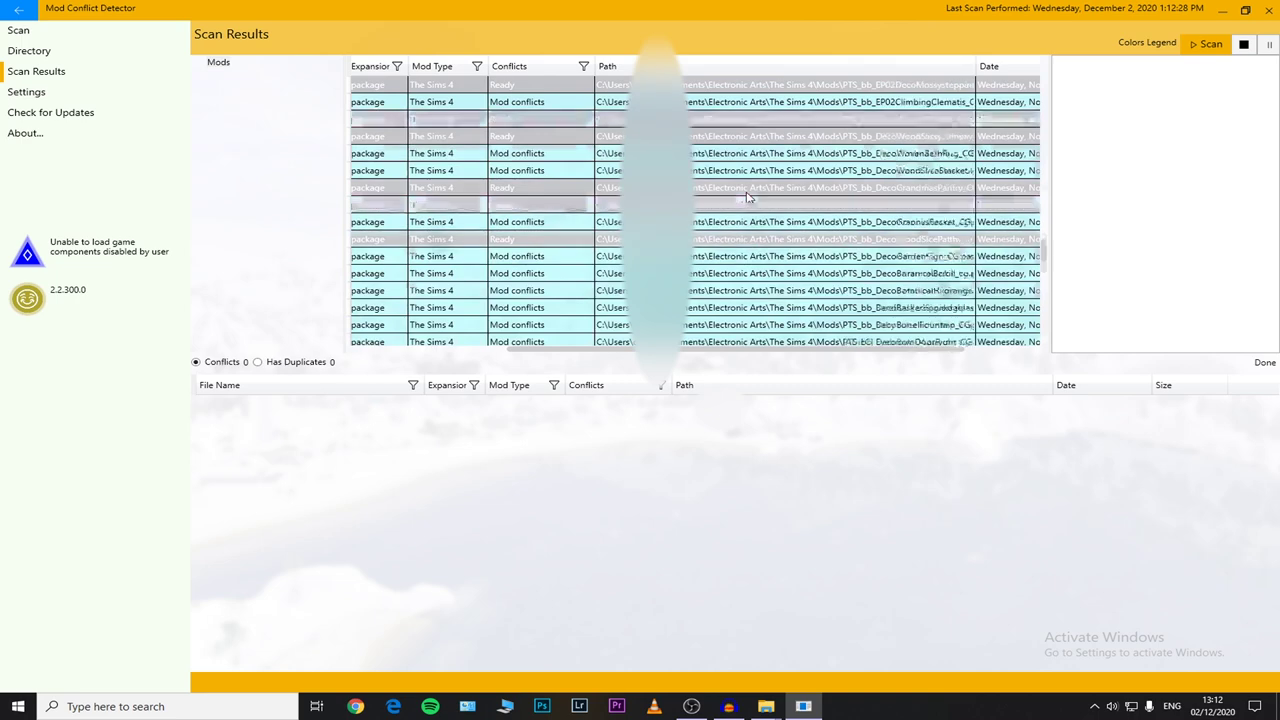
{"action": "scroll", "coordinate": [737, 229], "scroll_direction": "down", "scroll_amount": 10}
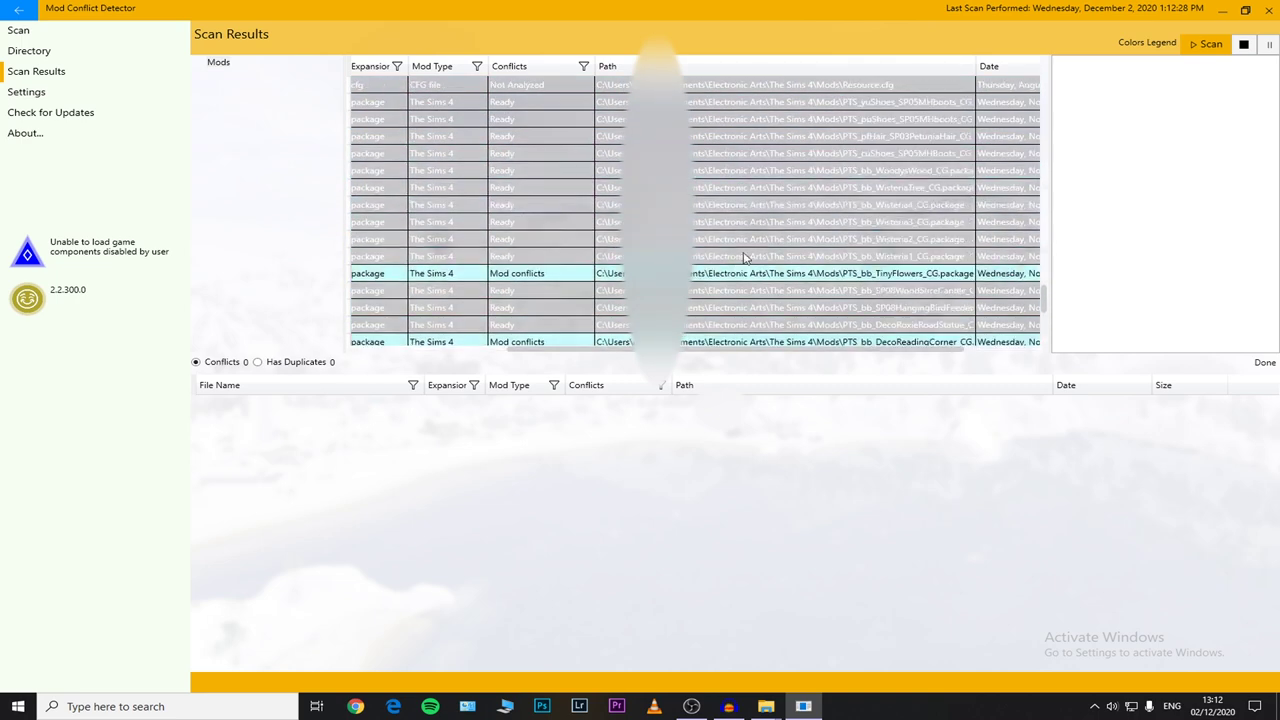
{"action": "scroll", "coordinate": [754, 277], "scroll_direction": "up", "scroll_amount": 8}
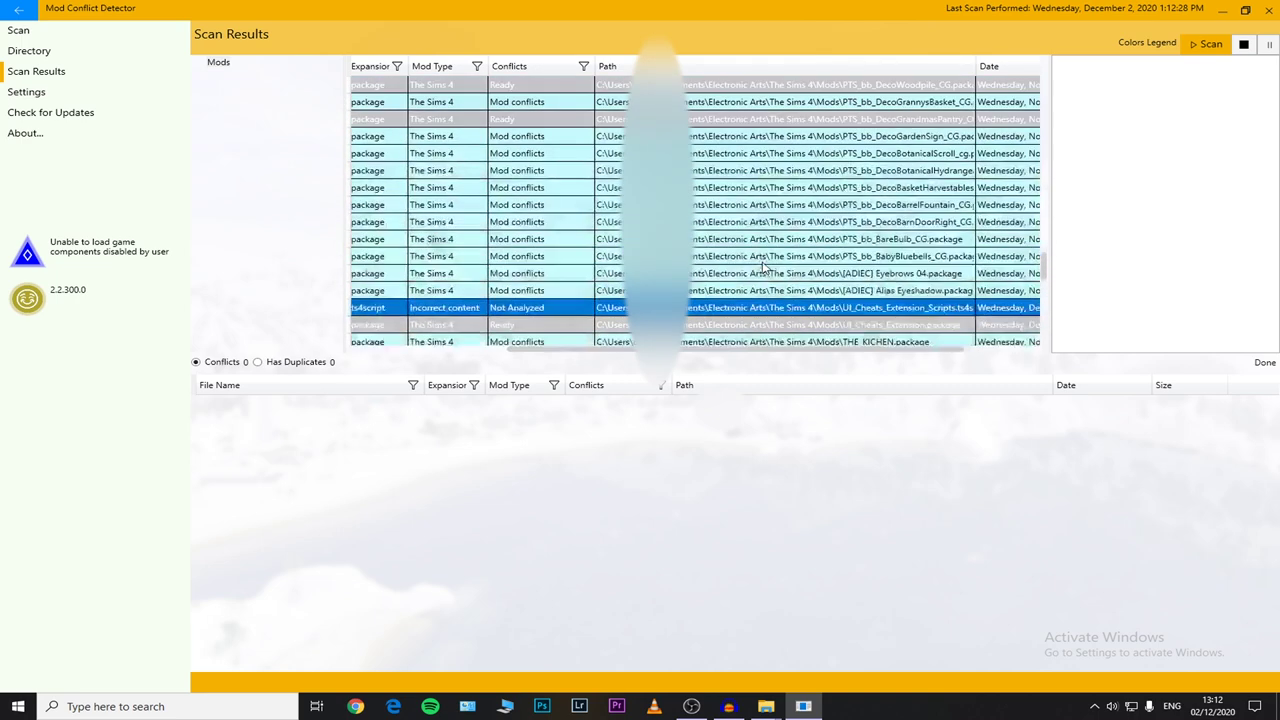
{"action": "scroll", "coordinate": [765, 260], "scroll_direction": "up", "scroll_amount": 8}
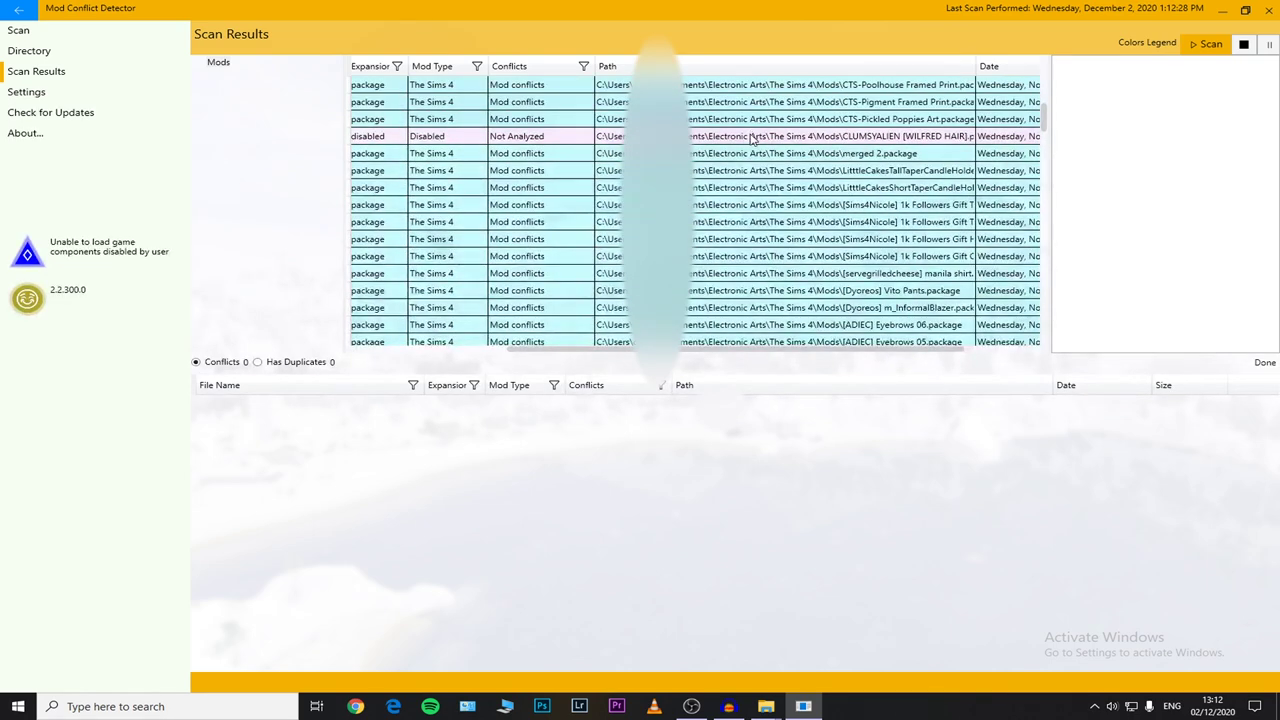
{"action": "scroll", "coordinate": [758, 170], "scroll_direction": "up", "scroll_amount": 4}
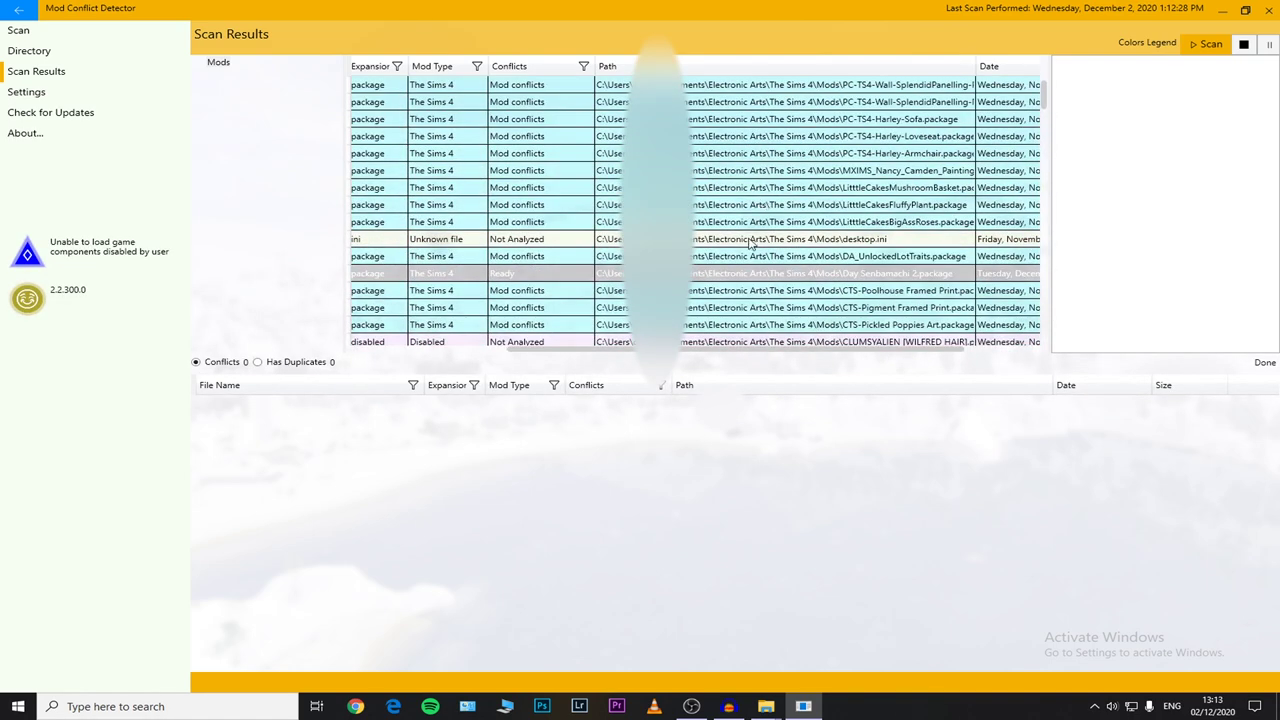
{"action": "scroll", "coordinate": [755, 240], "scroll_direction": "up", "scroll_amount": 1}
{"action": "scroll", "coordinate": [758, 229], "scroll_direction": "down", "scroll_amount": 3}
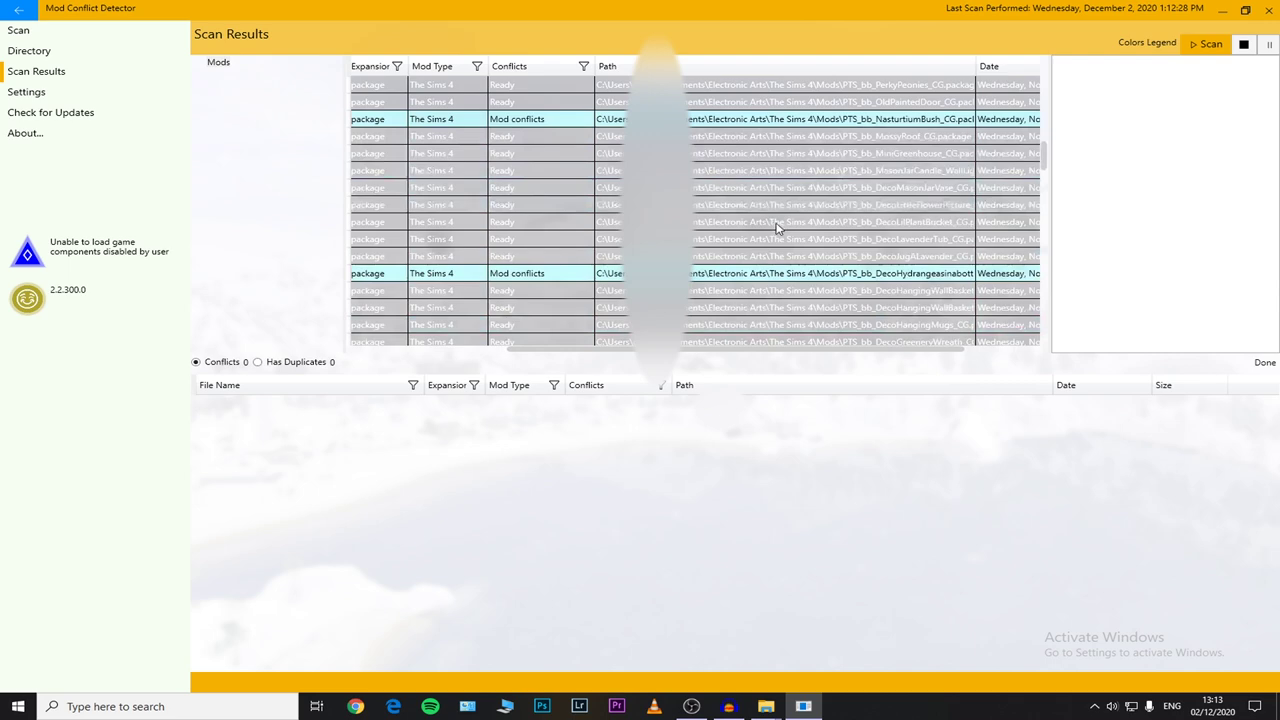
{"action": "scroll", "coordinate": [777, 228], "scroll_direction": "down", "scroll_amount": 5}
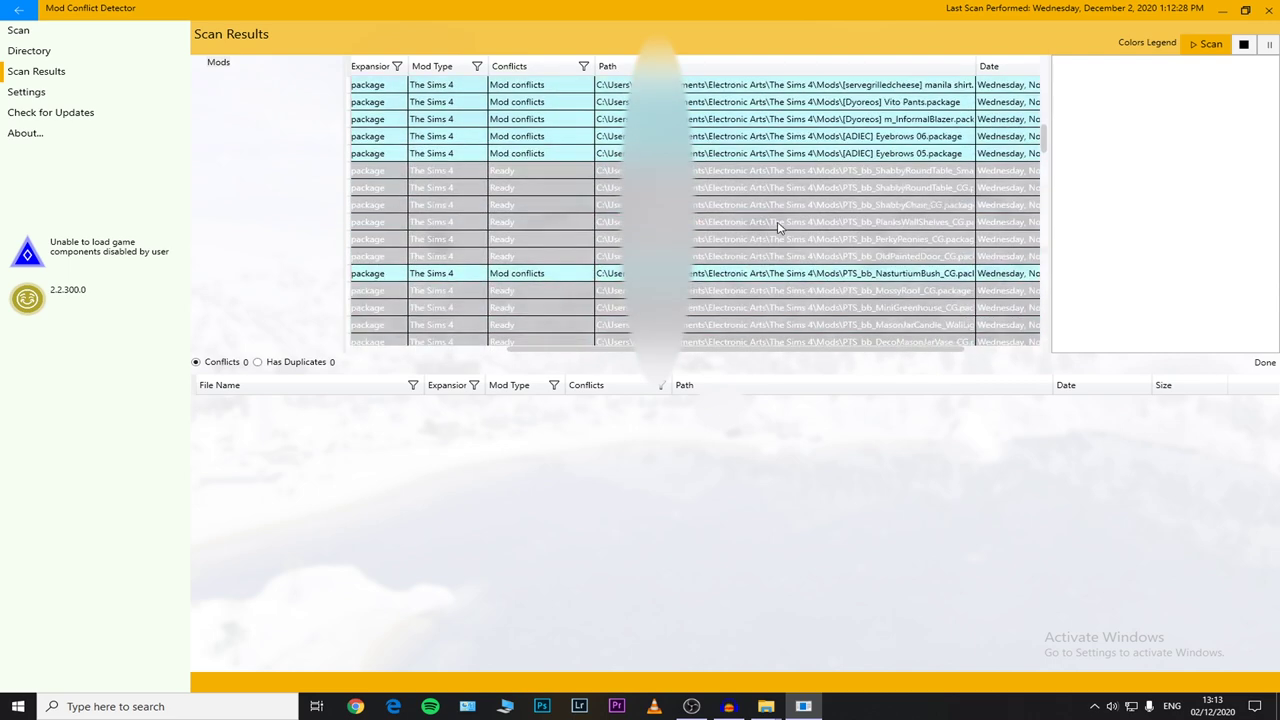
{"action": "scroll", "coordinate": [787, 230], "scroll_direction": "down", "scroll_amount": 5}
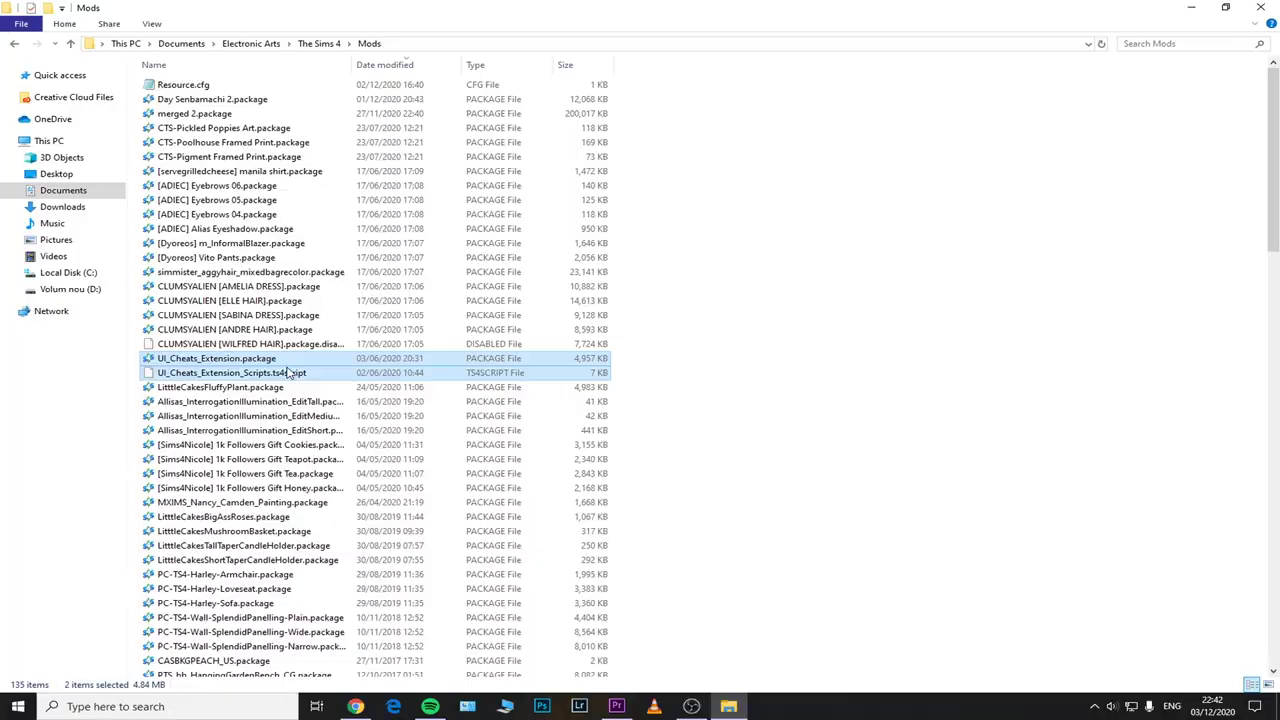
Delete the two old UI Cheats Extension files and open the v1.20.1 zip from its download page.
{"action": "right_click", "coordinate": [330, 568]}
{"action": "left_click", "coordinate": [336, 582]}
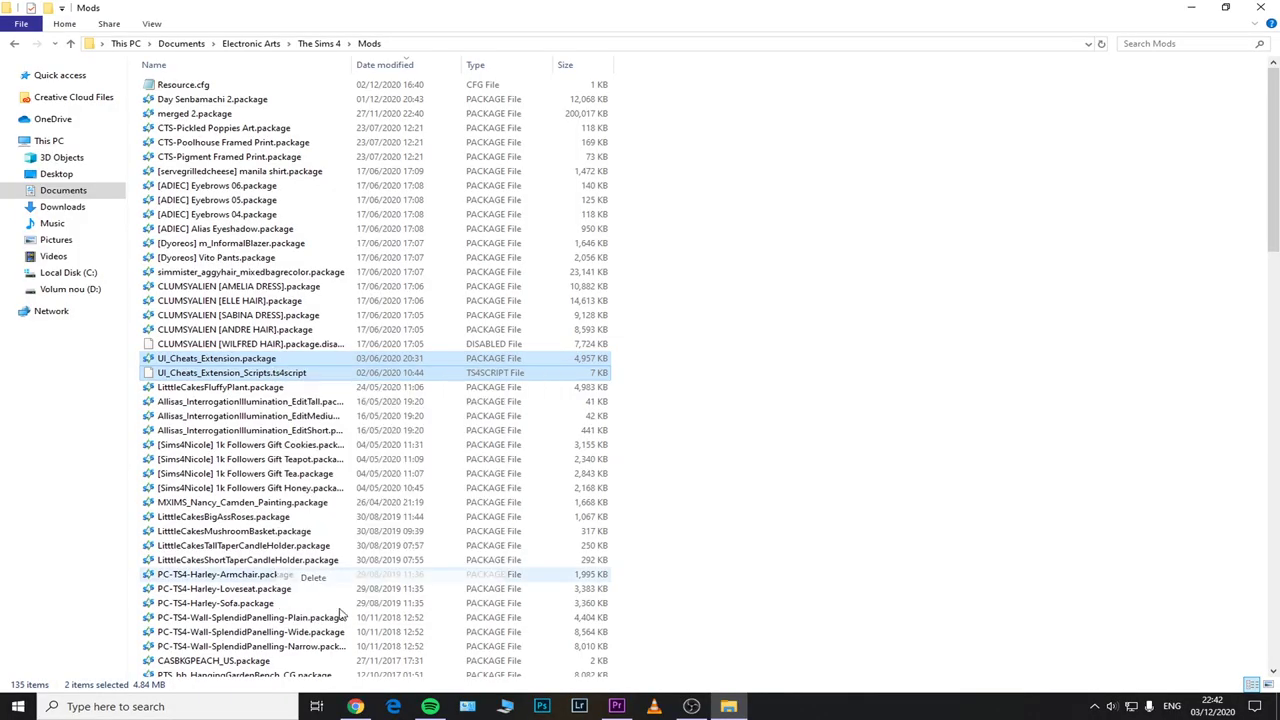
{"action": "left_click", "coordinate": [355, 706]}
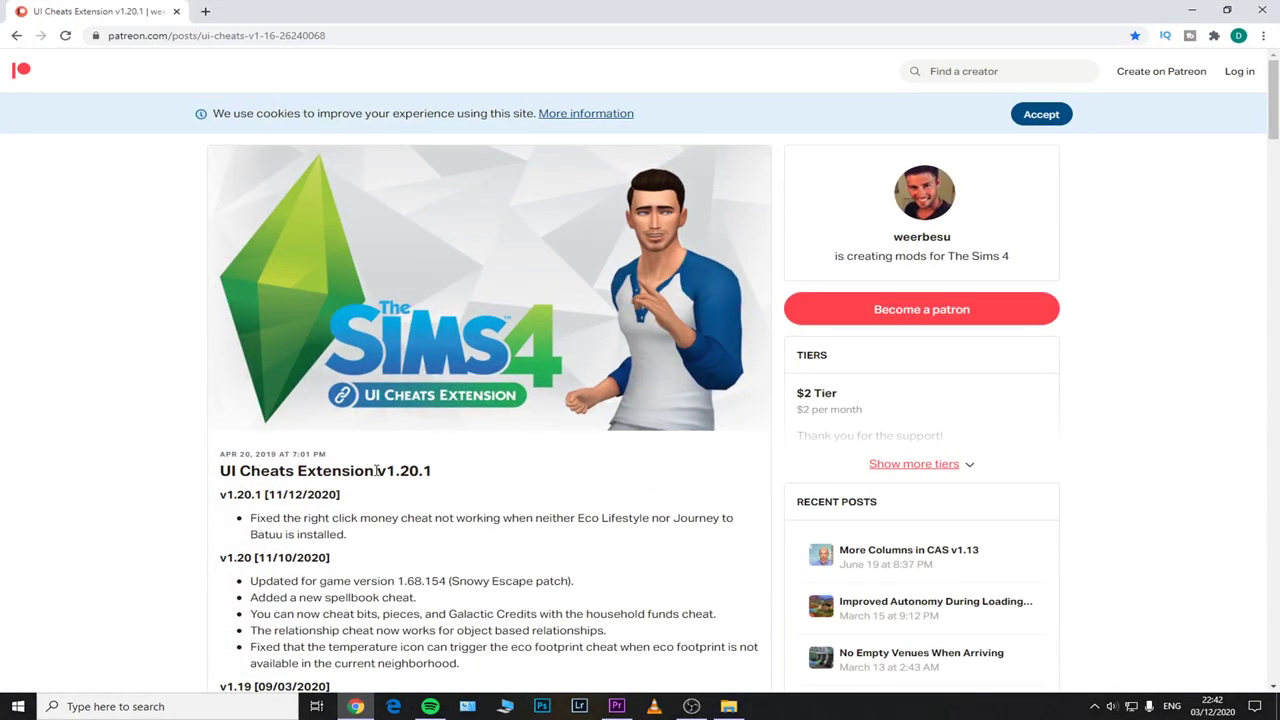
{"action": "left_click_drag", "start_coordinate": [377, 470], "coordinate": [432, 472]}
{"action": "left_click", "coordinate": [436, 500]}
{"action": "scroll", "coordinate": [400, 520], "scroll_direction": "down", "scroll_amount": 6}
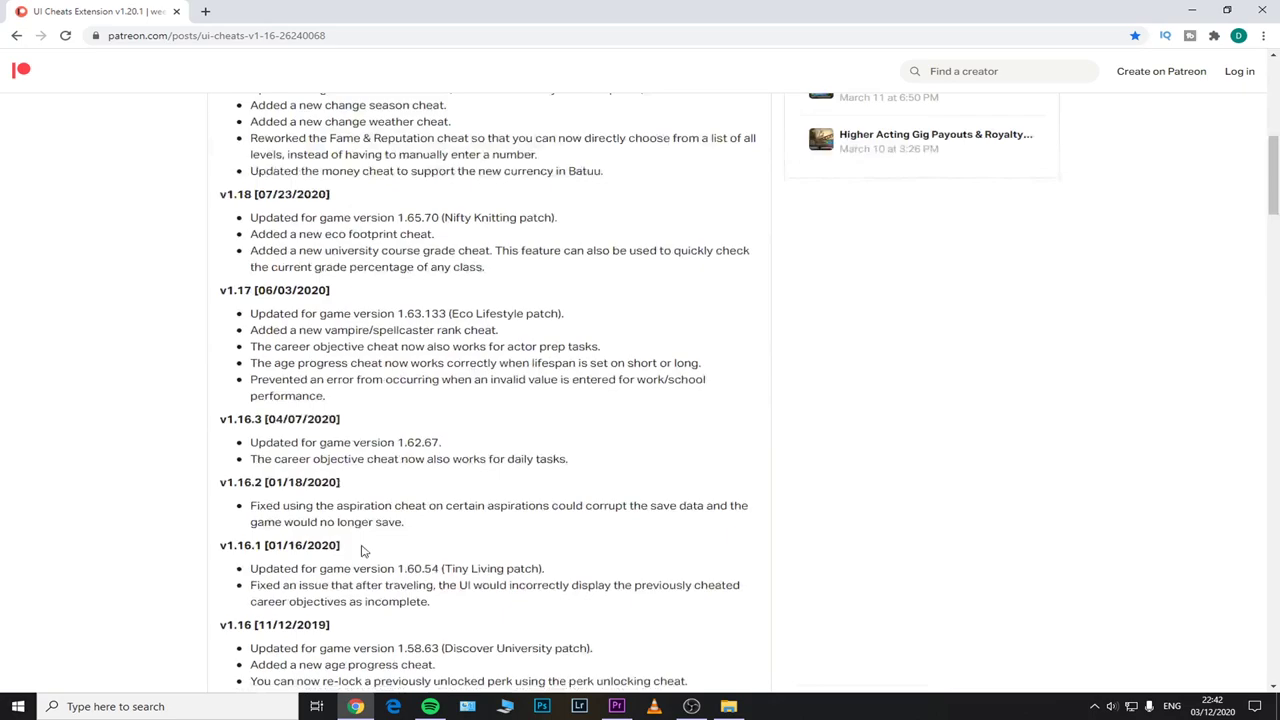
{"action": "scroll", "coordinate": [363, 551], "scroll_direction": "down", "scroll_amount": 10}
{"action": "left_click", "coordinate": [315, 333]}
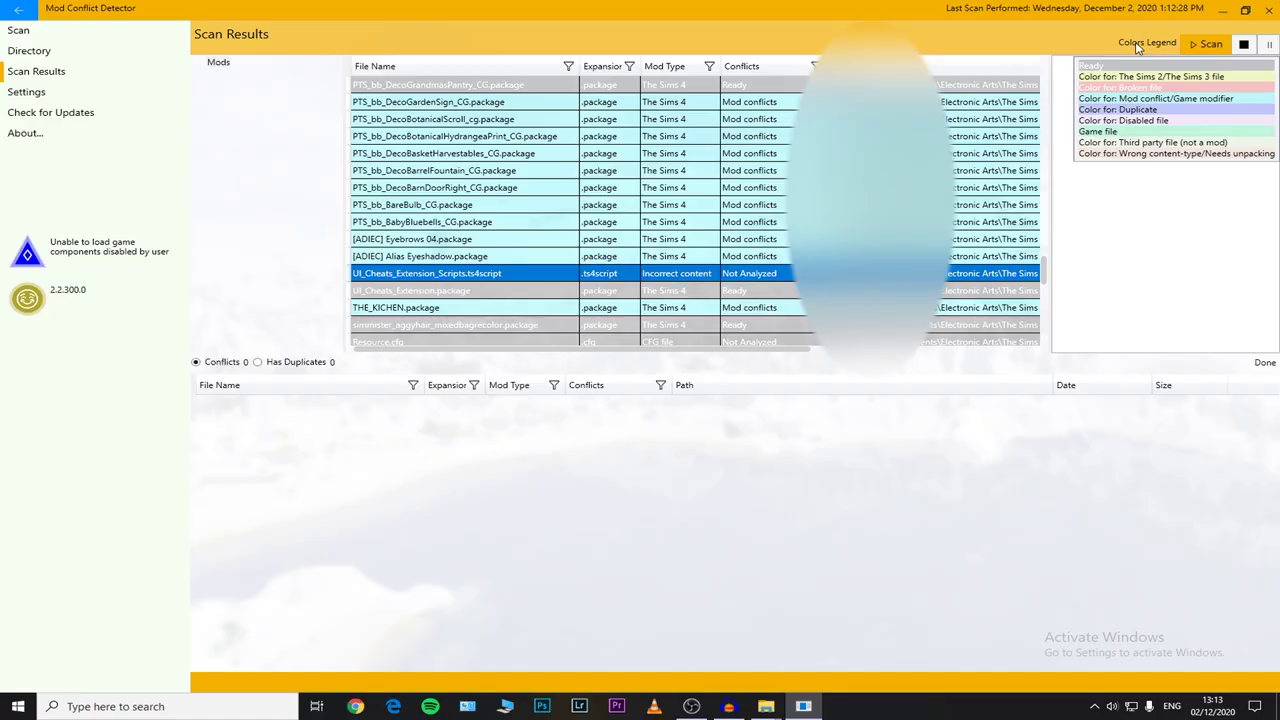
Select the [ADIEC] Alias Eyeshadow.package row to reveal its conflict with merged 2.package.
{"action": "scroll", "coordinate": [785, 255], "scroll_direction": "right", "scroll_amount": 3}
{"action": "left_click", "coordinate": [786, 255]}
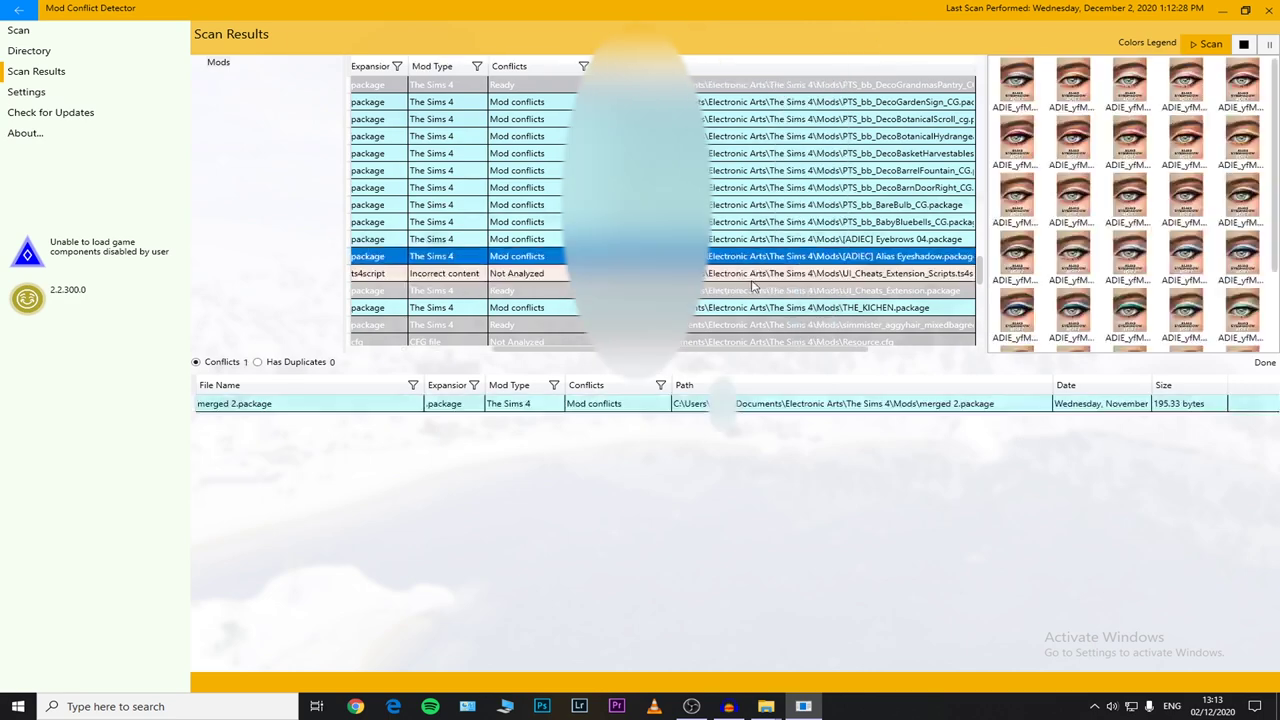
{"action": "scroll", "coordinate": [540, 310], "scroll_direction": "left", "scroll_amount": 3}
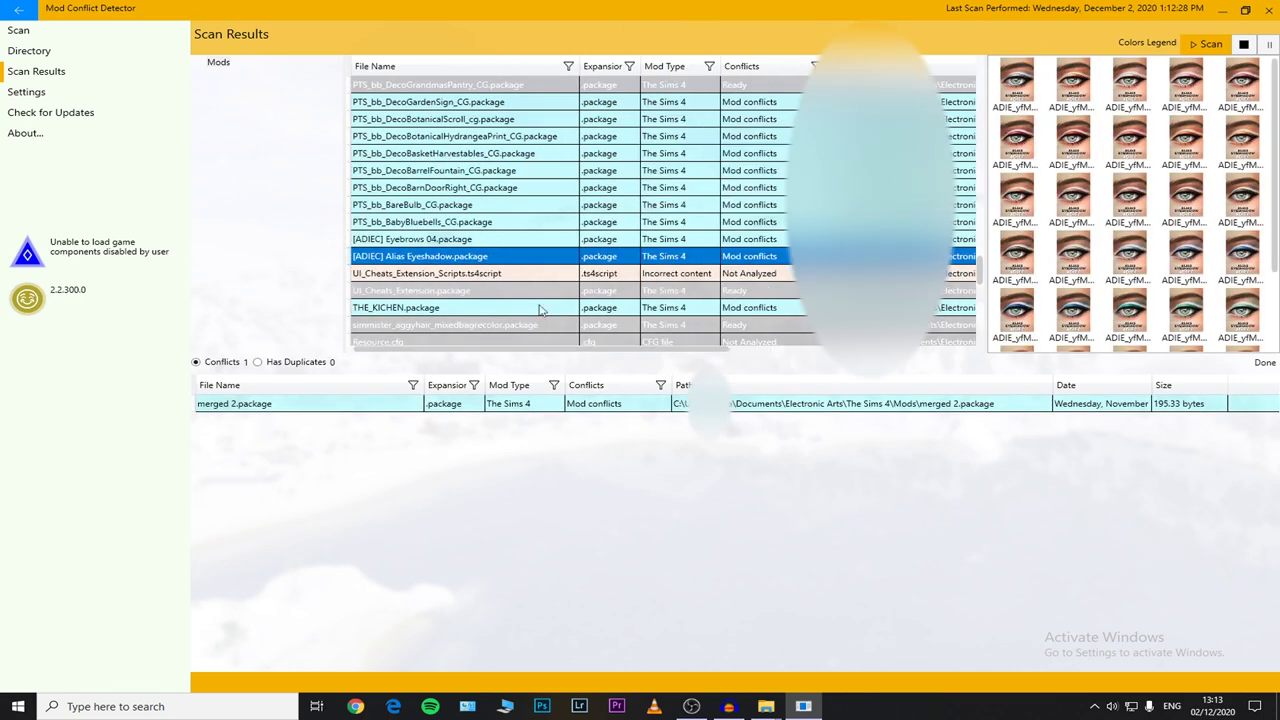
{"action": "mouse_move", "coordinate": [1166, 44]}
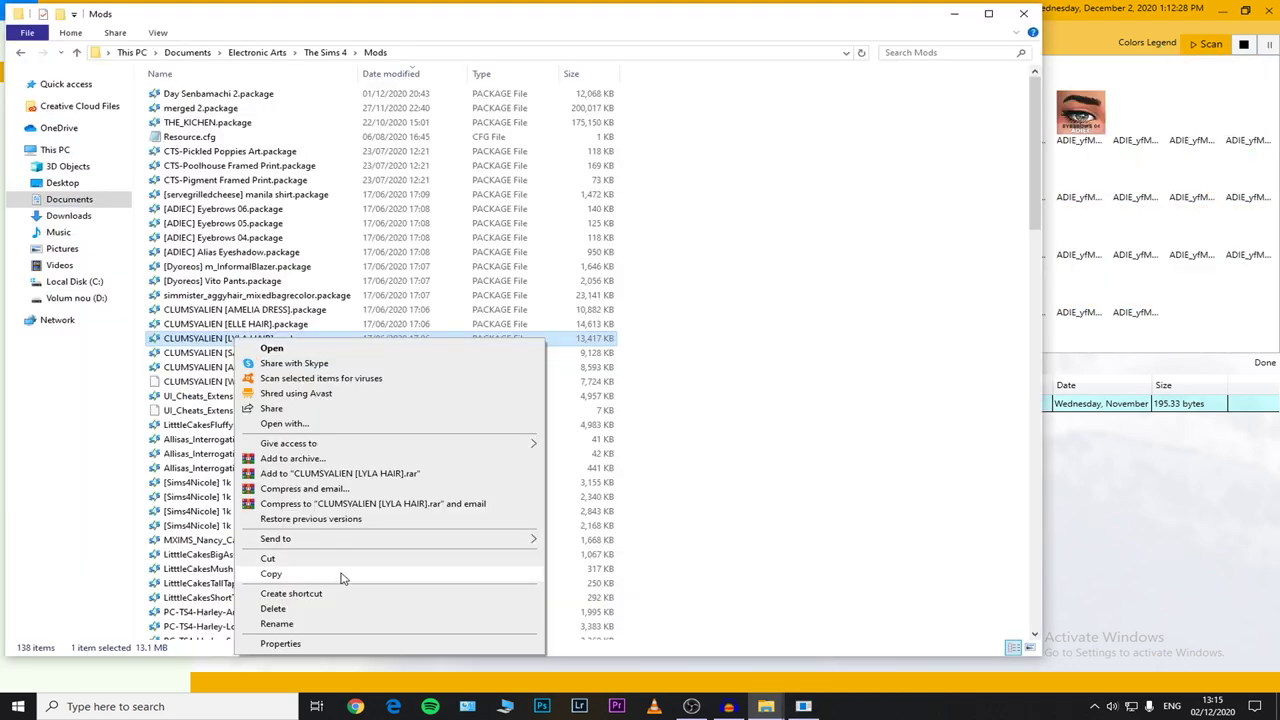
Paste a copy of CLUMSYALIEN [LYLA HAIR].package into Mods, refresh, and rescan for duplicates.
{"action": "left_click", "coordinate": [340, 575]}
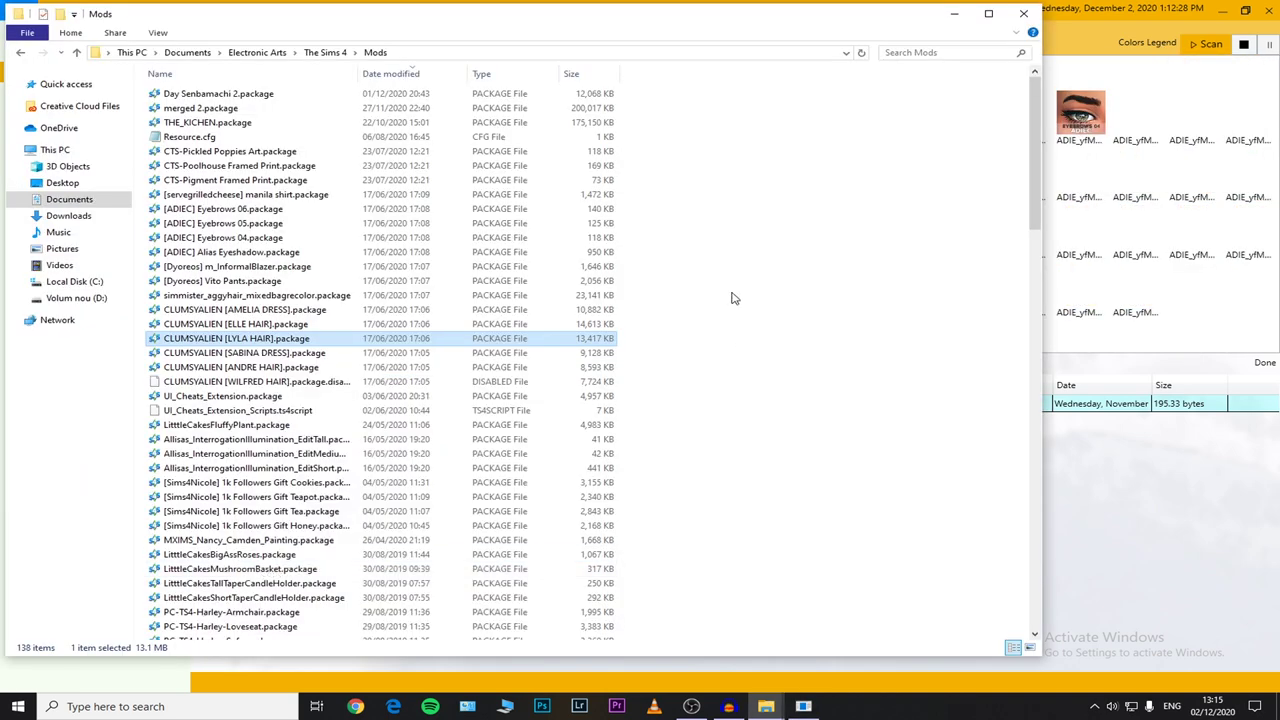
{"action": "right_click", "coordinate": [731, 294]}
{"action": "left_click", "coordinate": [788, 412]}
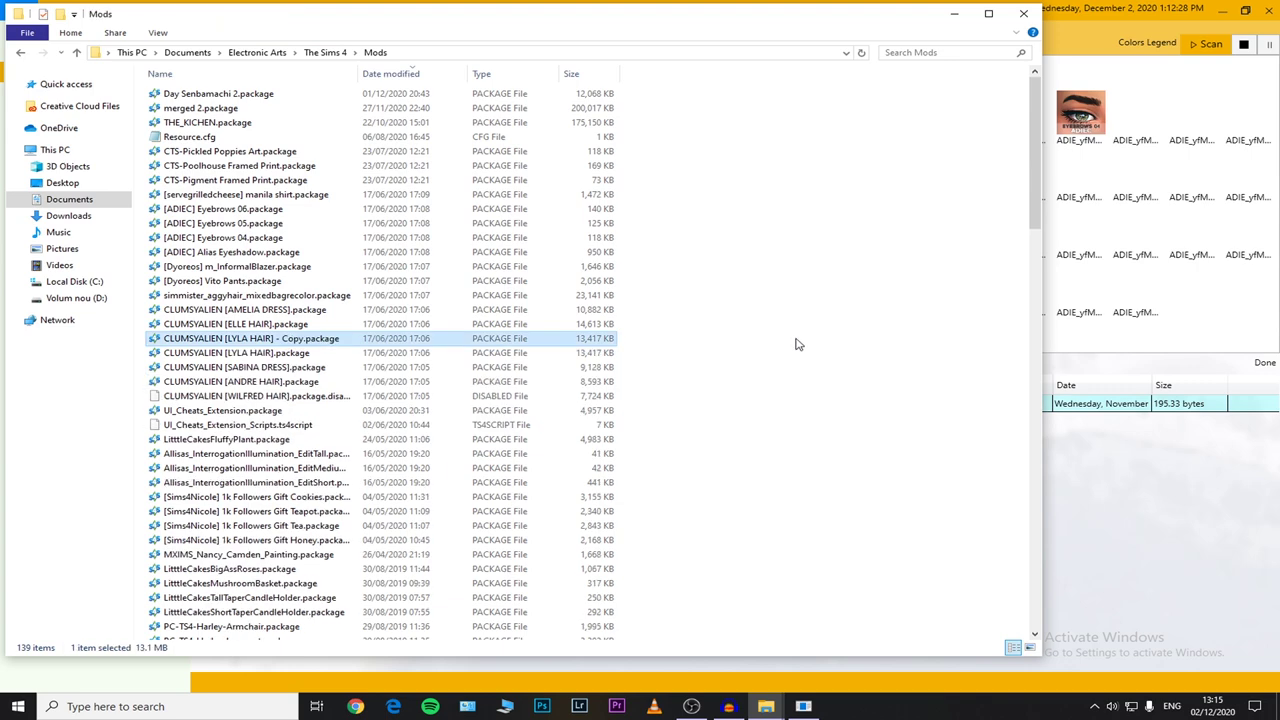
{"action": "right_click", "coordinate": [769, 303]}
{"action": "mouse_move", "coordinate": [813, 370]}
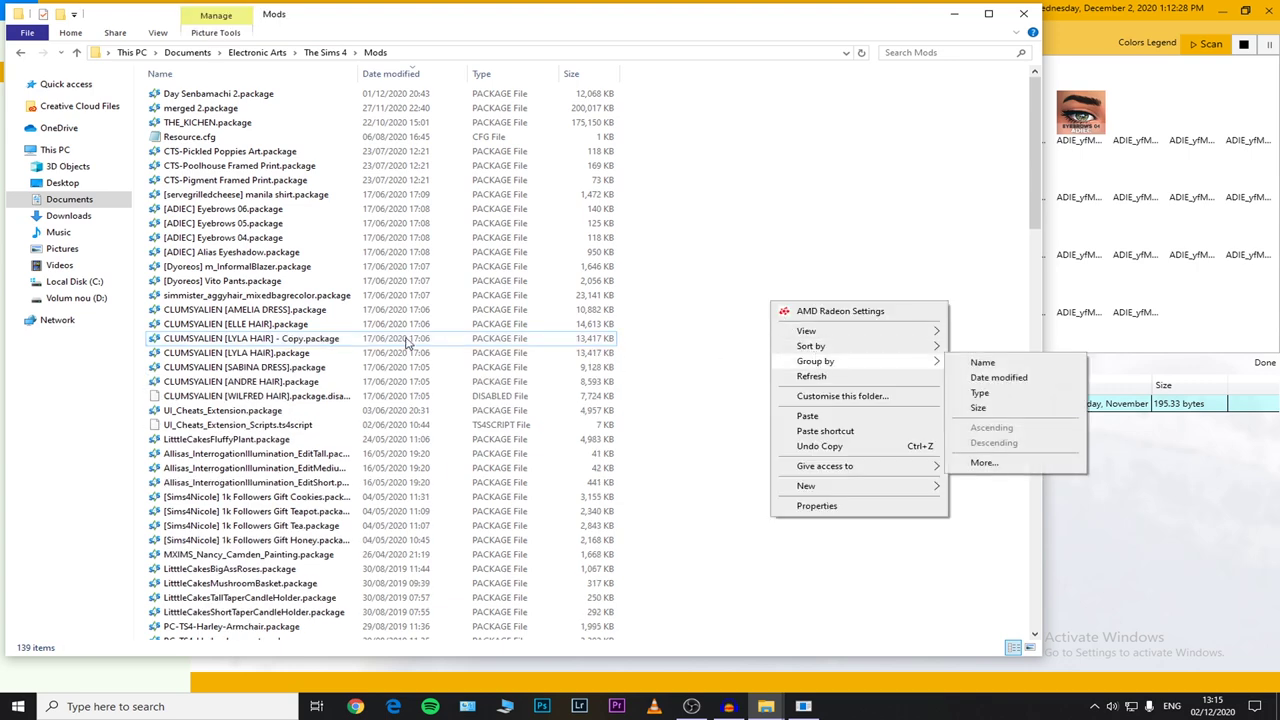
{"action": "right_click", "coordinate": [787, 217]}
{"action": "left_click", "coordinate": [826, 290]}
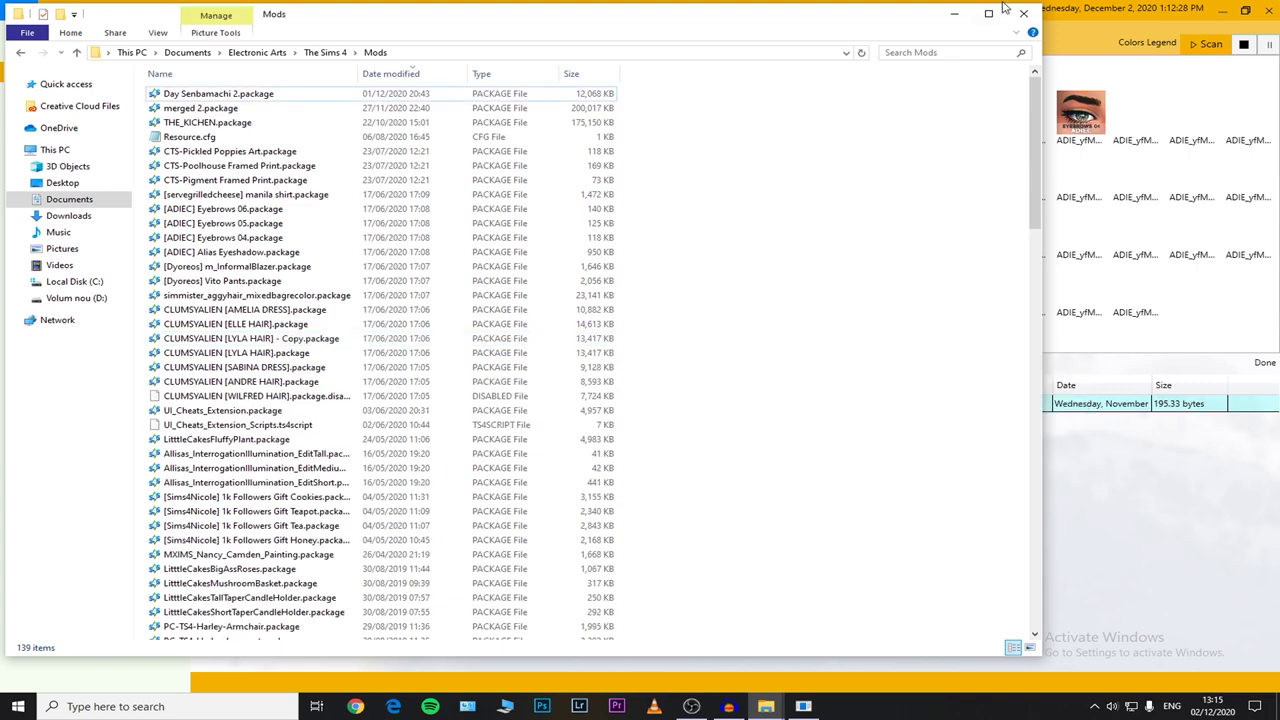
{"action": "left_click", "coordinate": [1023, 14]}
{"action": "left_click", "coordinate": [1205, 46]}
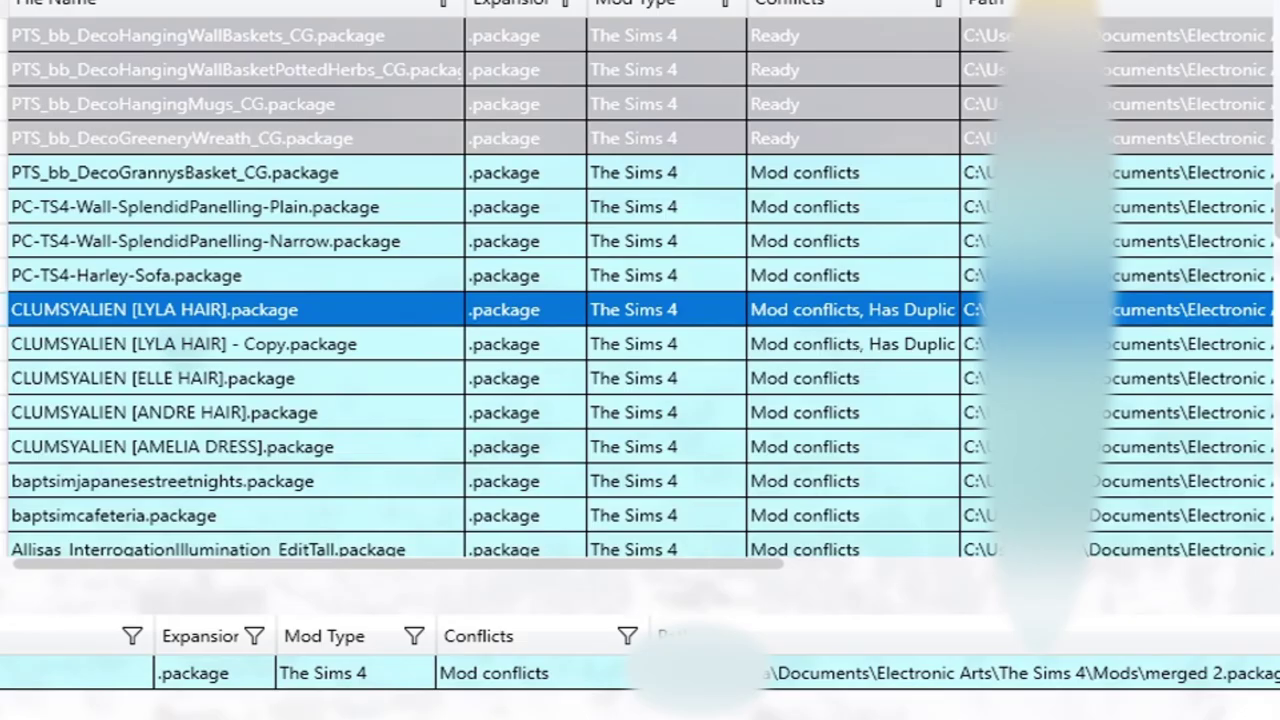
Permanently delete CLUMSYALIEN [LYLA HAIR] - Copy.package and confirm with Yes.
{"action": "left_click_drag", "start_coordinate": [962, 2], "coordinate": [1110, 3]}
{"action": "right_click", "coordinate": [409, 345]}
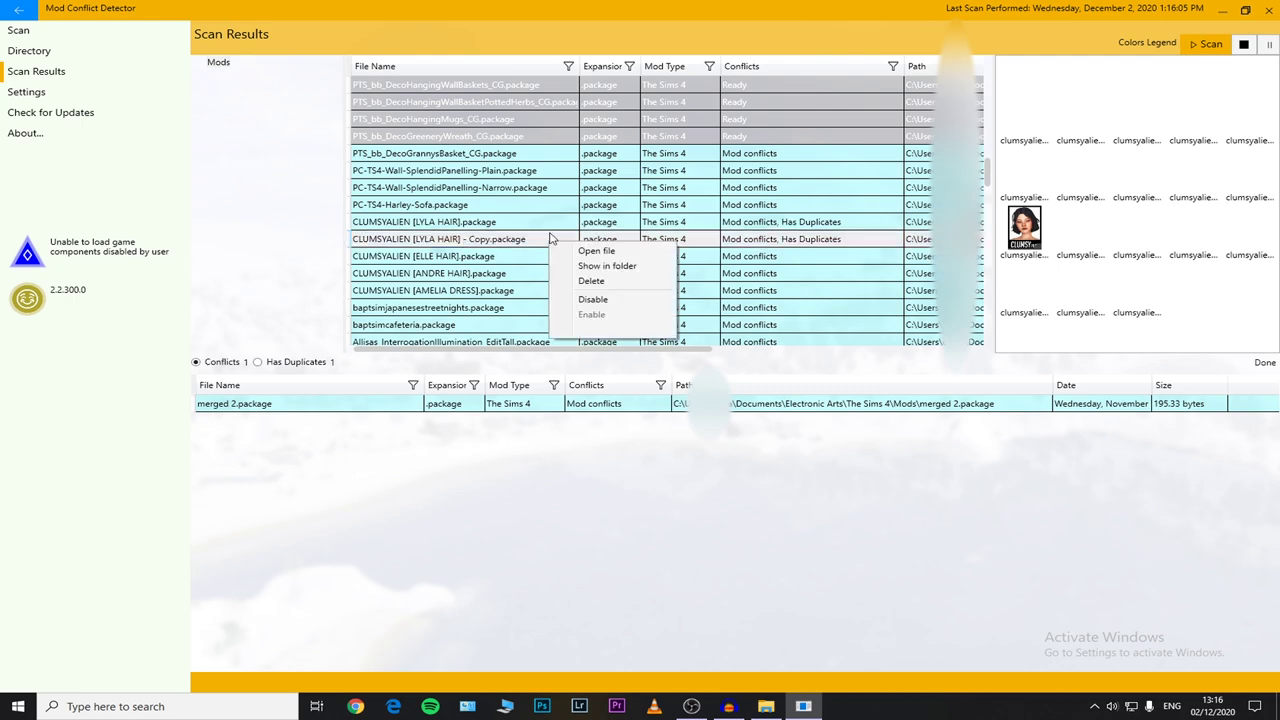
{"action": "left_click", "coordinate": [591, 281]}
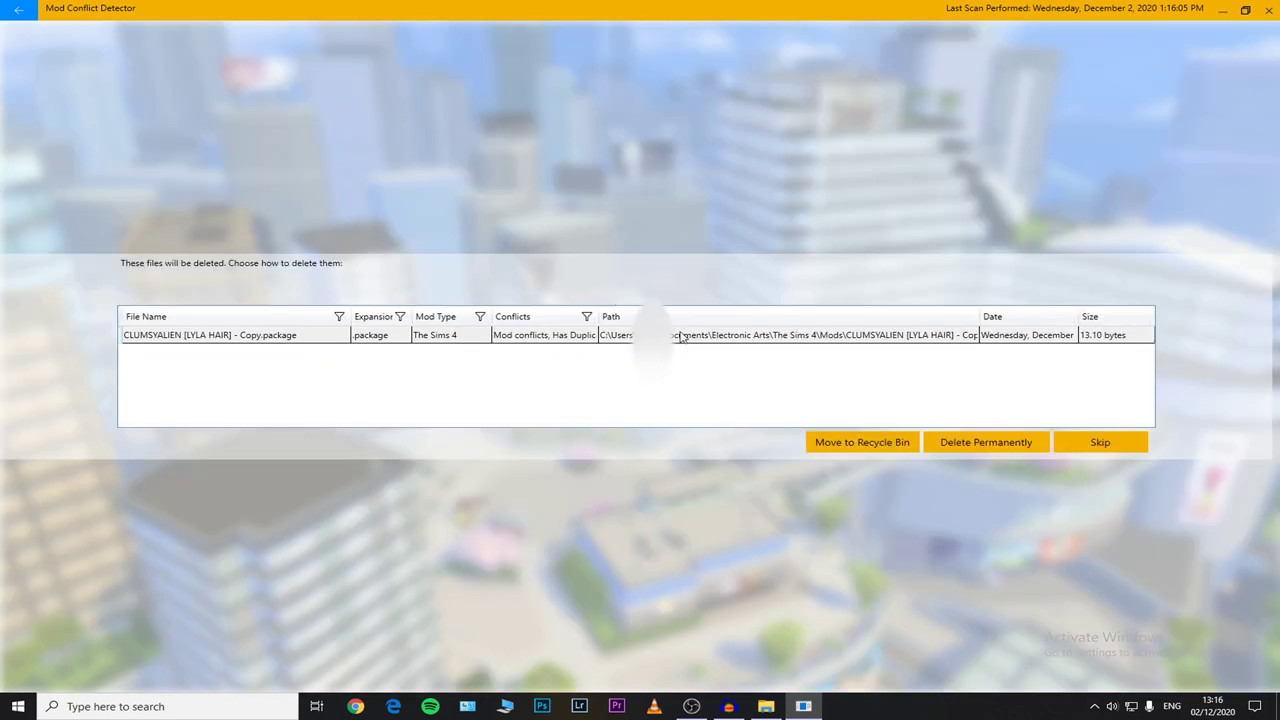
{"action": "left_click", "coordinate": [952, 450]}
{"action": "left_click", "coordinate": [700, 414]}
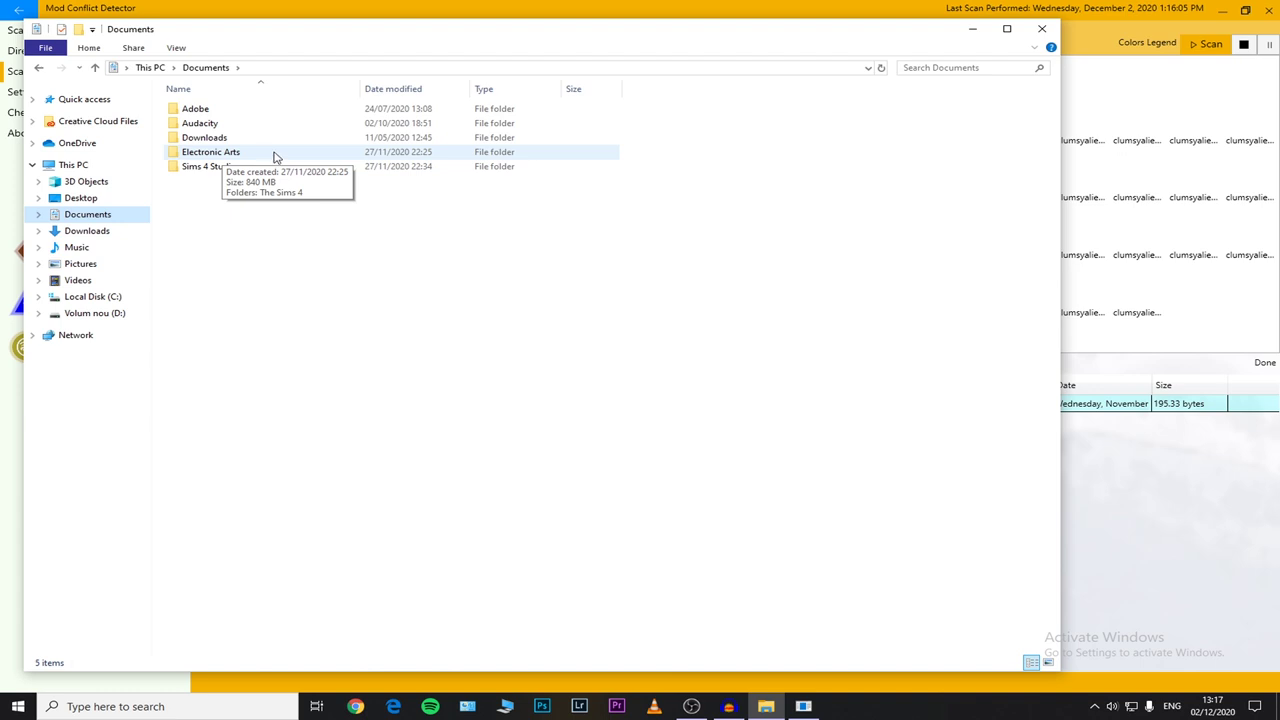
Go to Electronic Arts\The Sims 4\Mods and delete UI_Cheats_Extension_Scripts.ts4script.
{"action": "double_click", "coordinate": [276, 157]}
{"action": "double_click", "coordinate": [211, 109]}
{"action": "double_click", "coordinate": [210, 166]}
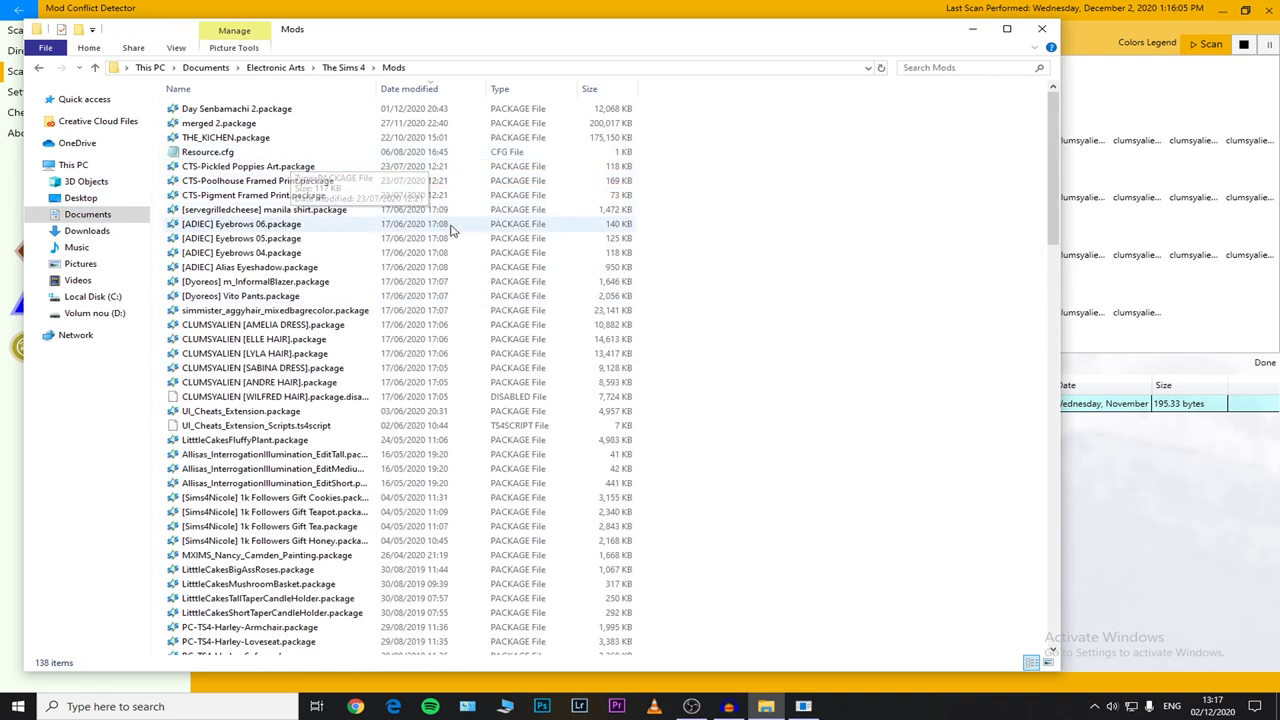
{"action": "scroll", "coordinate": [440, 290], "scroll_direction": "down", "scroll_amount": 1}
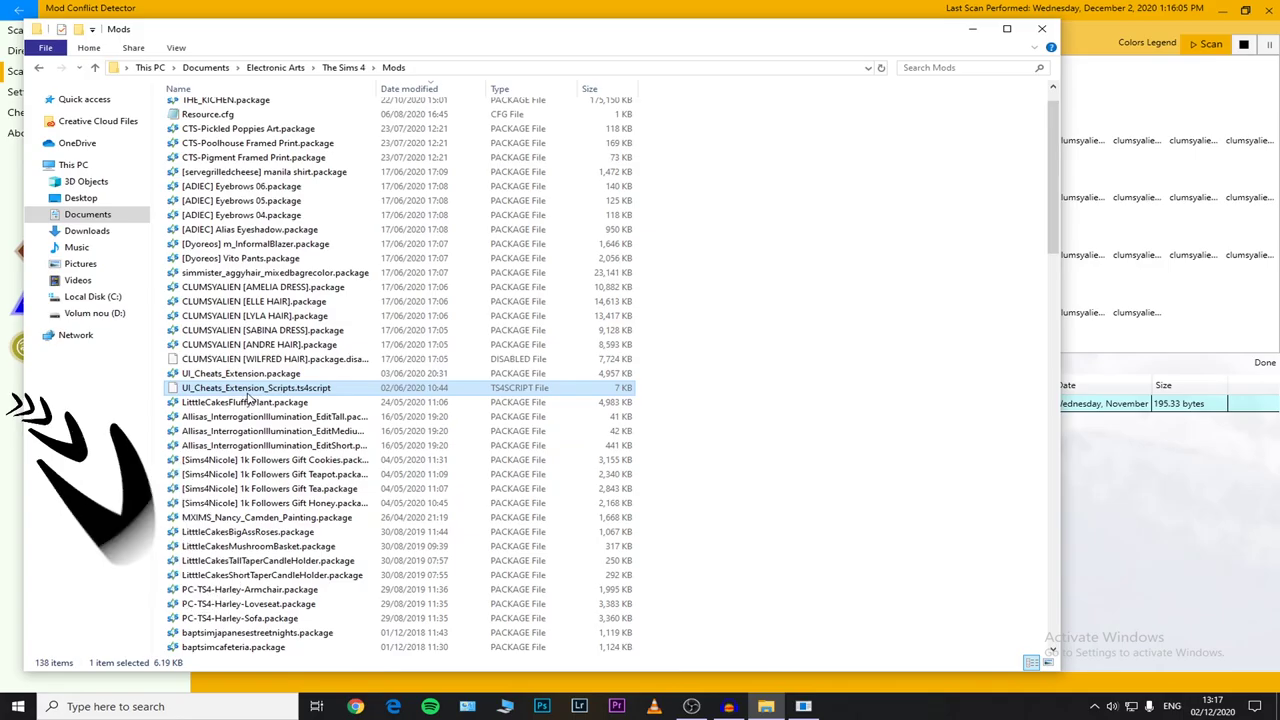
{"action": "left_click", "coordinate": [202, 396]}
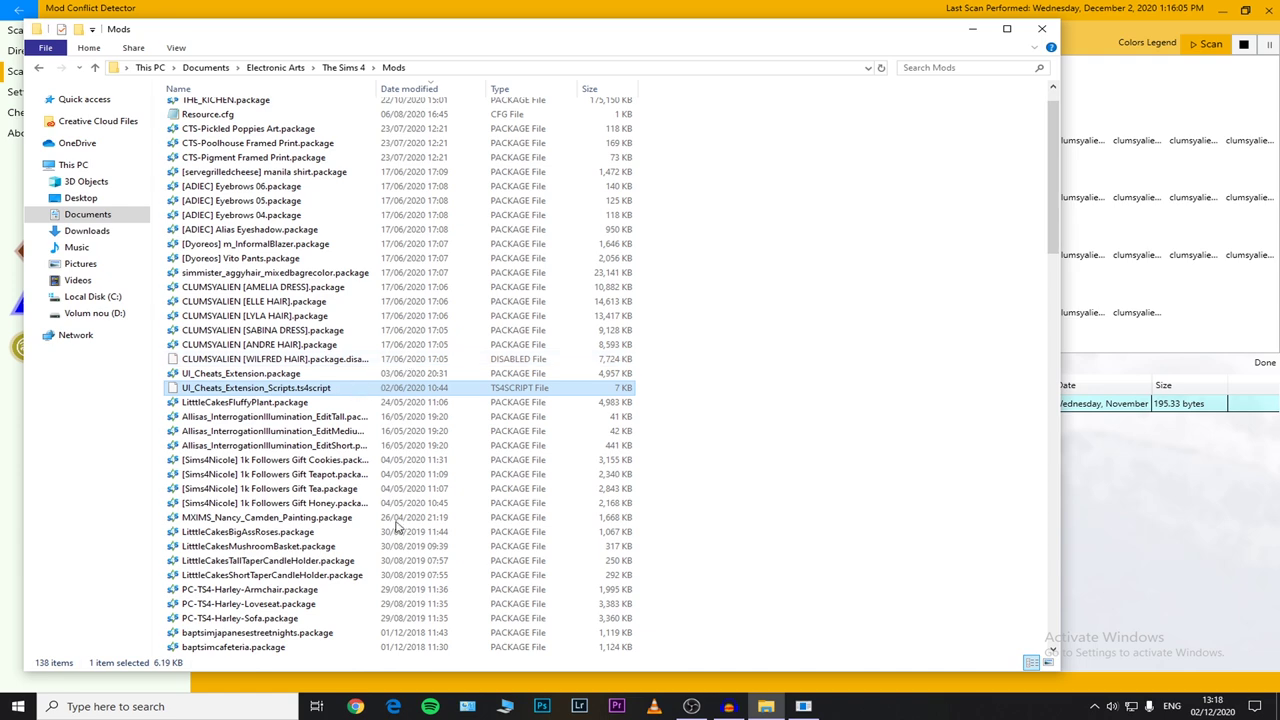
{"action": "right_click", "coordinate": [356, 386]}
{"action": "left_click", "coordinate": [395, 640]}
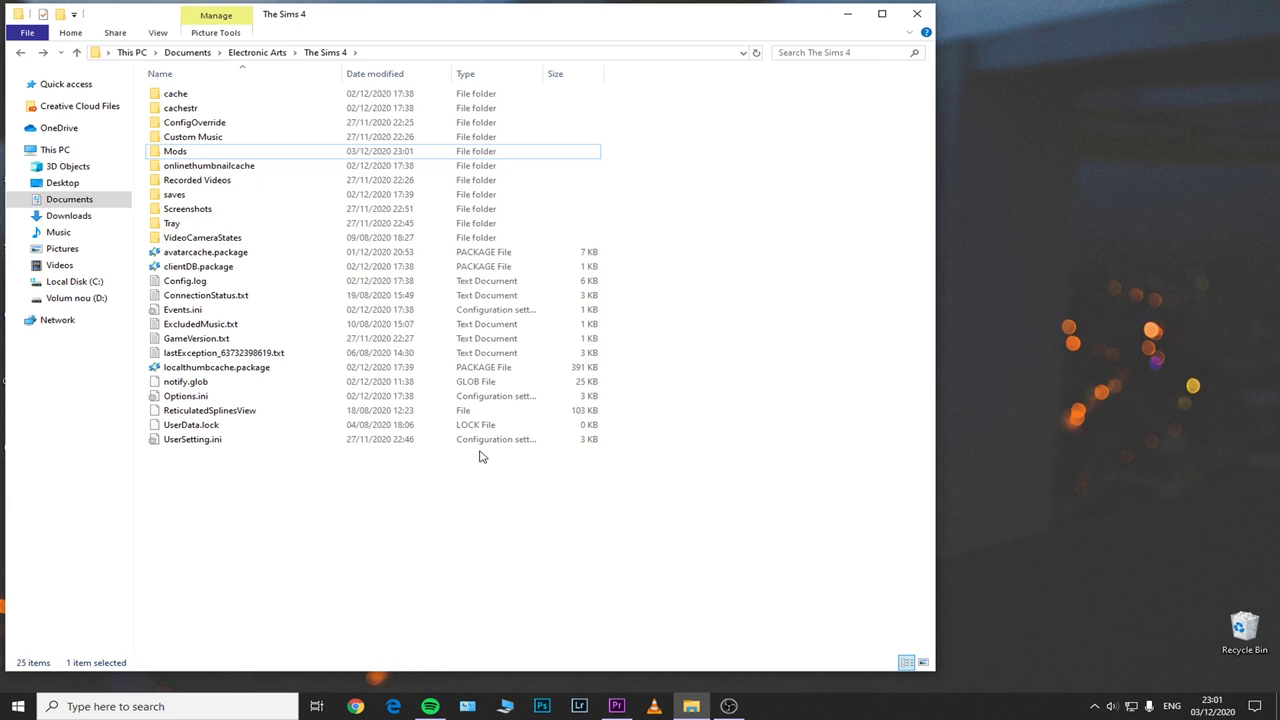
Move the old Mods folder to the desktop, then open the game's new Mods folder and the desktop Mods folder.
{"action": "left_click_drag", "start_coordinate": [198, 153], "coordinate": [955, 270]}
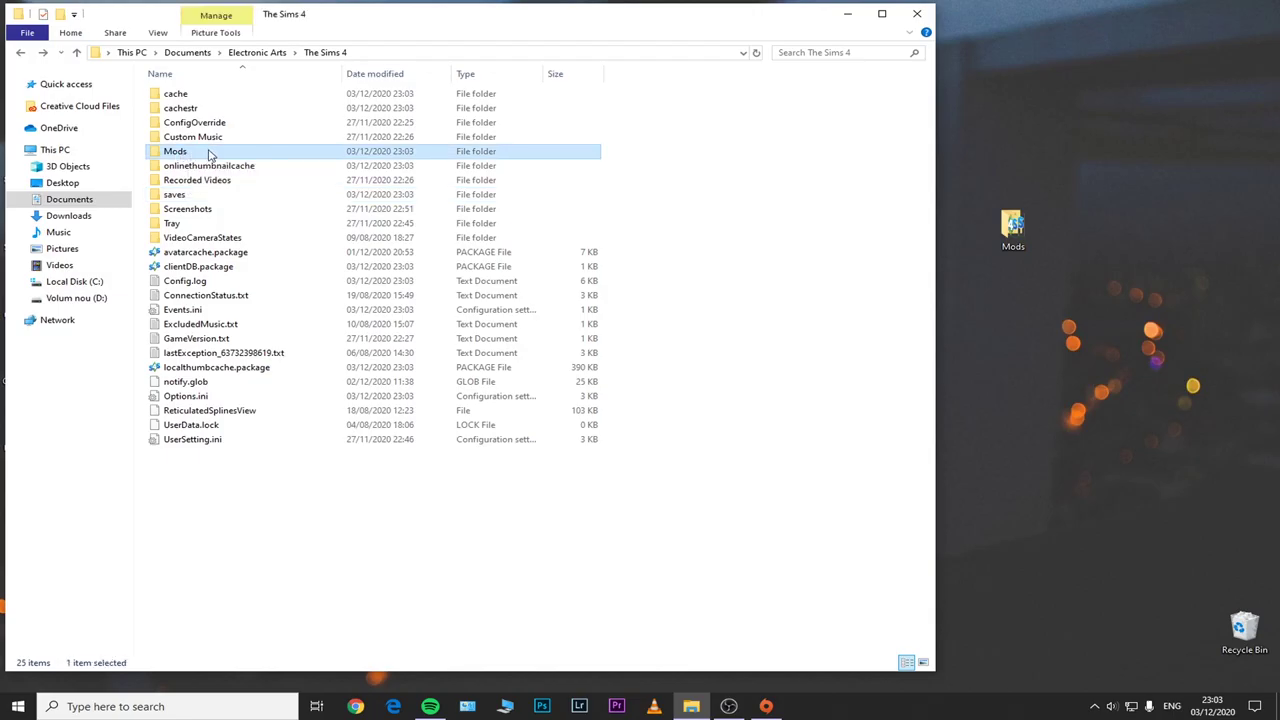
{"action": "left_click", "coordinate": [544, 178]}
{"action": "double_click", "coordinate": [409, 158]}
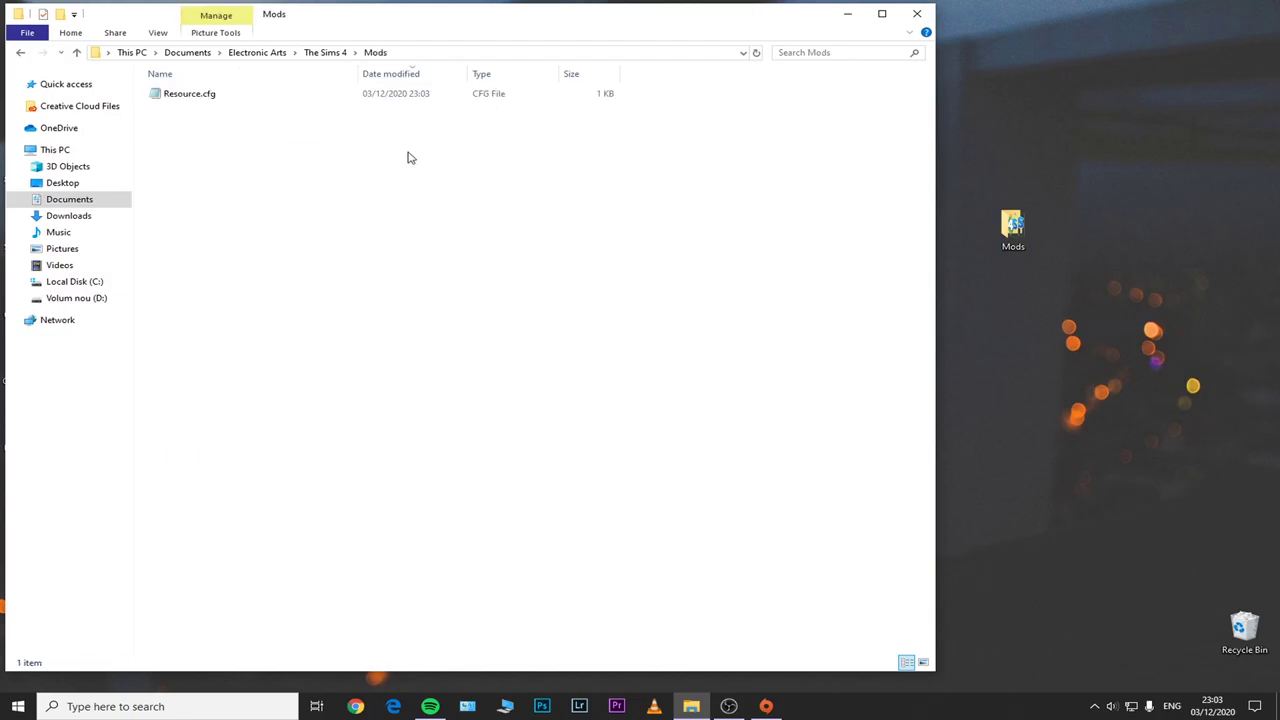
{"action": "double_click", "coordinate": [1005, 224]}
Return the six selected [ADIEC] and [Dyoreos] mods to the game's new Mods folder.
{"action": "left_click", "coordinate": [1225, 9]}
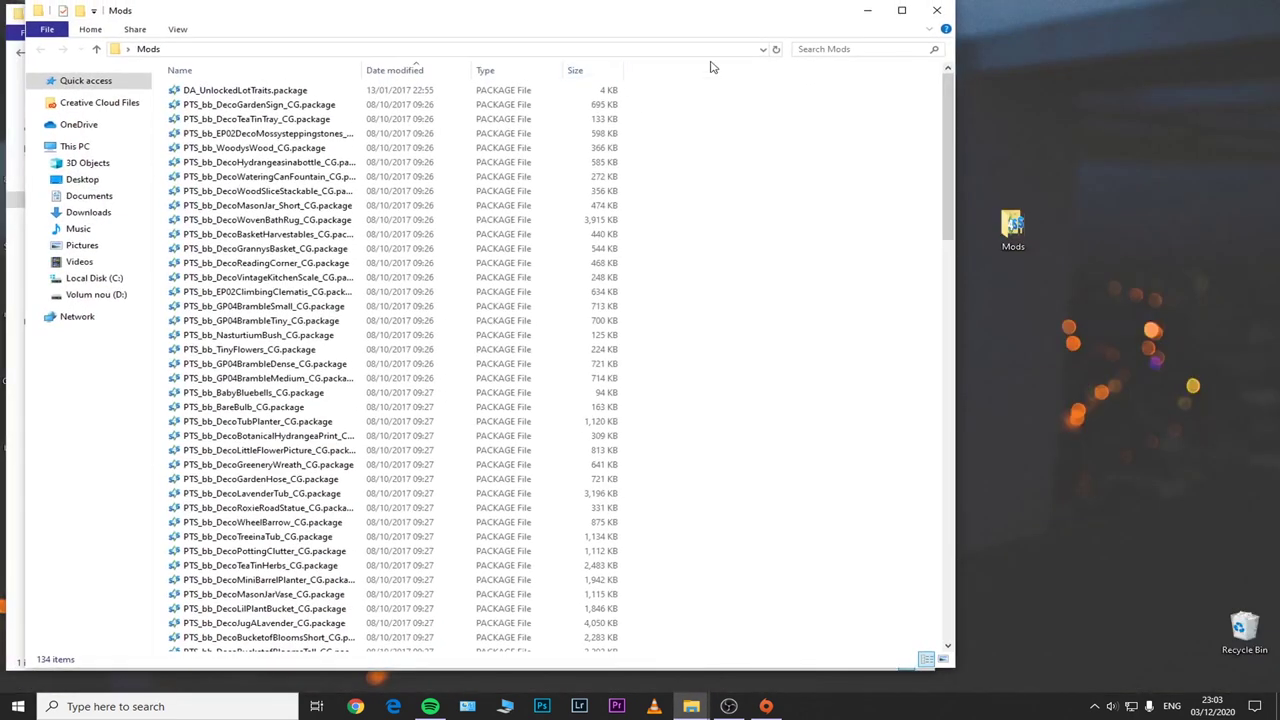
{"action": "left_click_drag", "start_coordinate": [632, 13], "coordinate": [896, 65]}
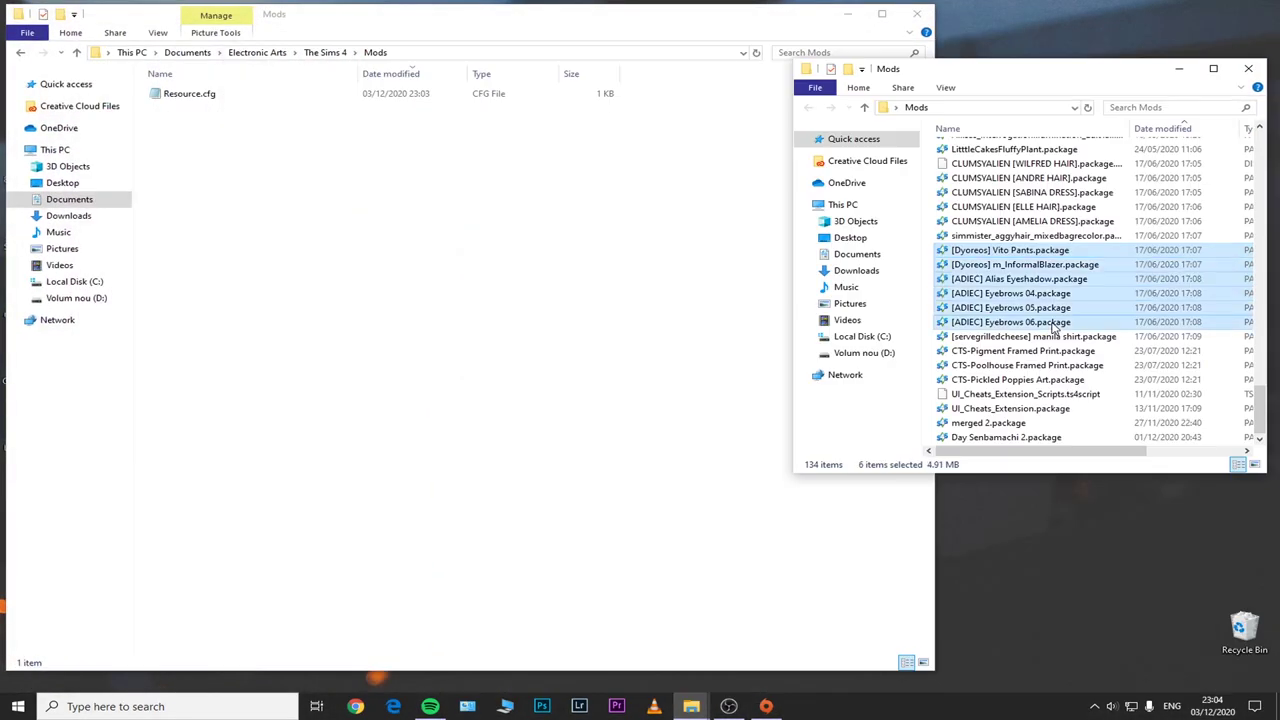
{"action": "left_click_drag", "start_coordinate": [960, 300], "coordinate": [501, 356]}
{"action": "left_click", "coordinate": [501, 356]}
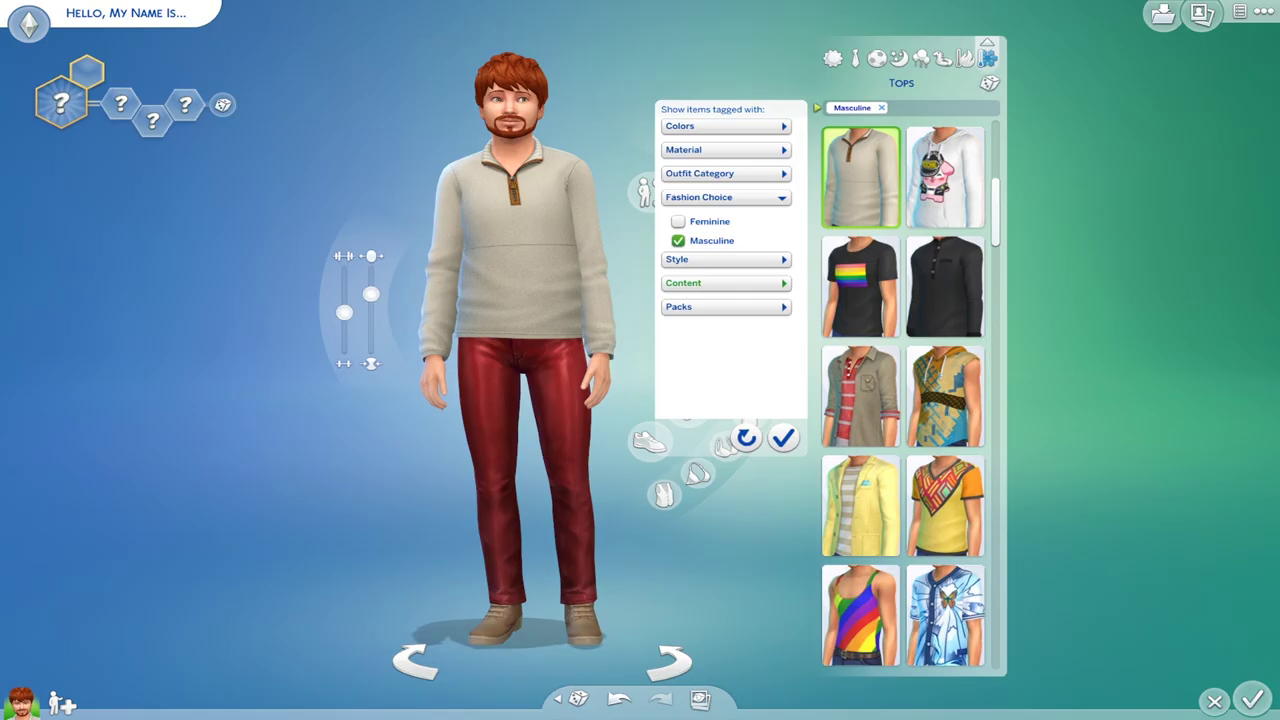
Filter tops by Custom Content and try the Dyoreos jacket in white and striped undershirt swatches.
{"action": "left_click", "coordinate": [727, 283]}
{"action": "left_click", "coordinate": [678, 307]}
{"action": "left_click", "coordinate": [783, 438]}
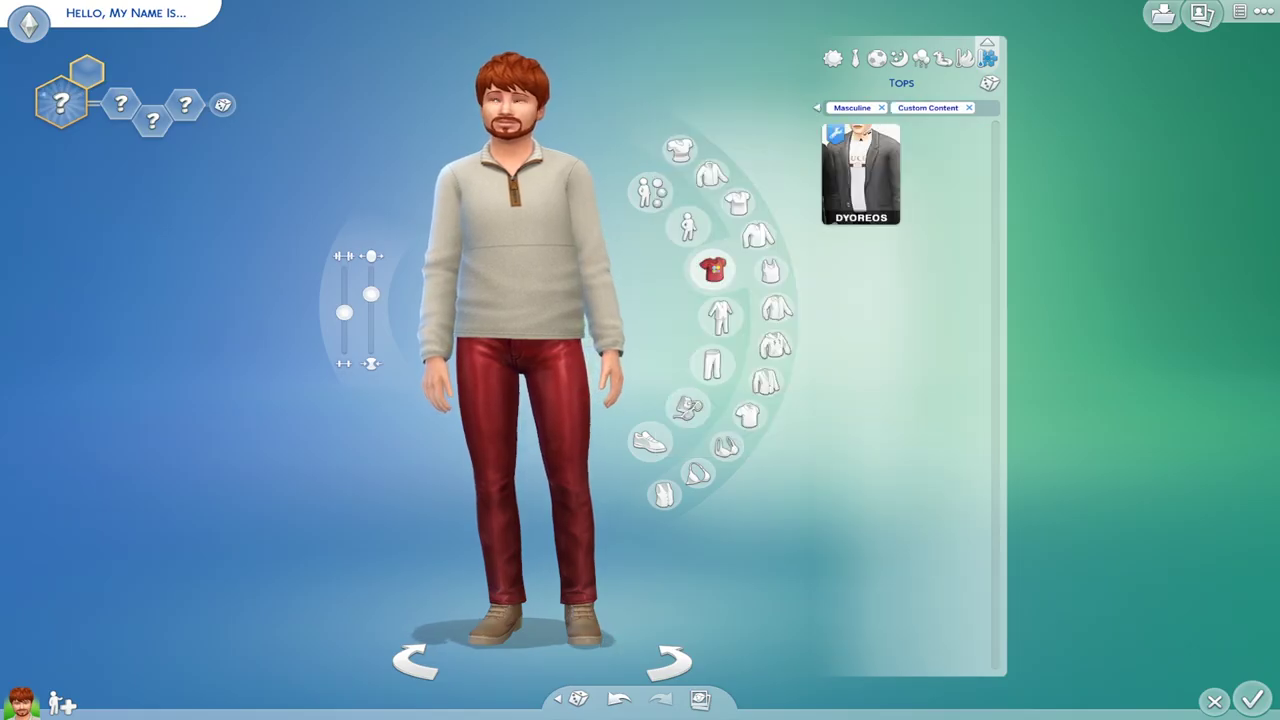
{"action": "left_click", "coordinate": [881, 107]}
{"action": "left_click", "coordinate": [860, 172]}
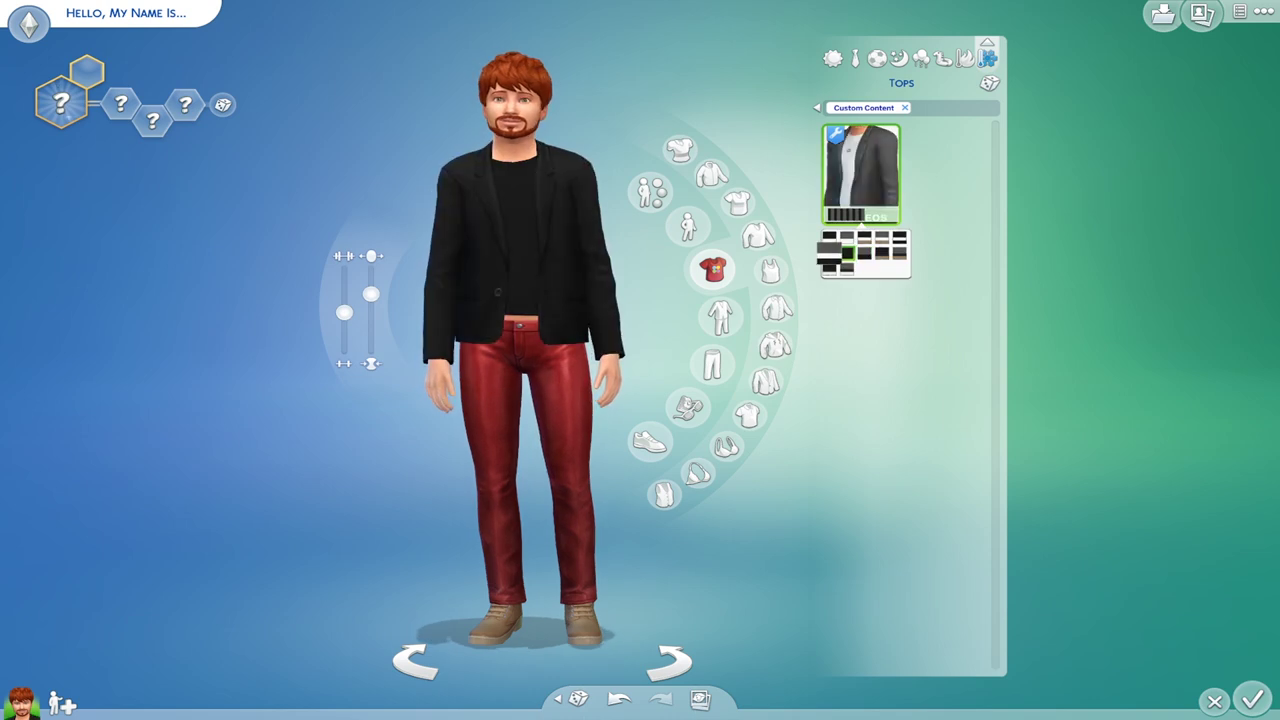
{"action": "left_click", "coordinate": [829, 253]}
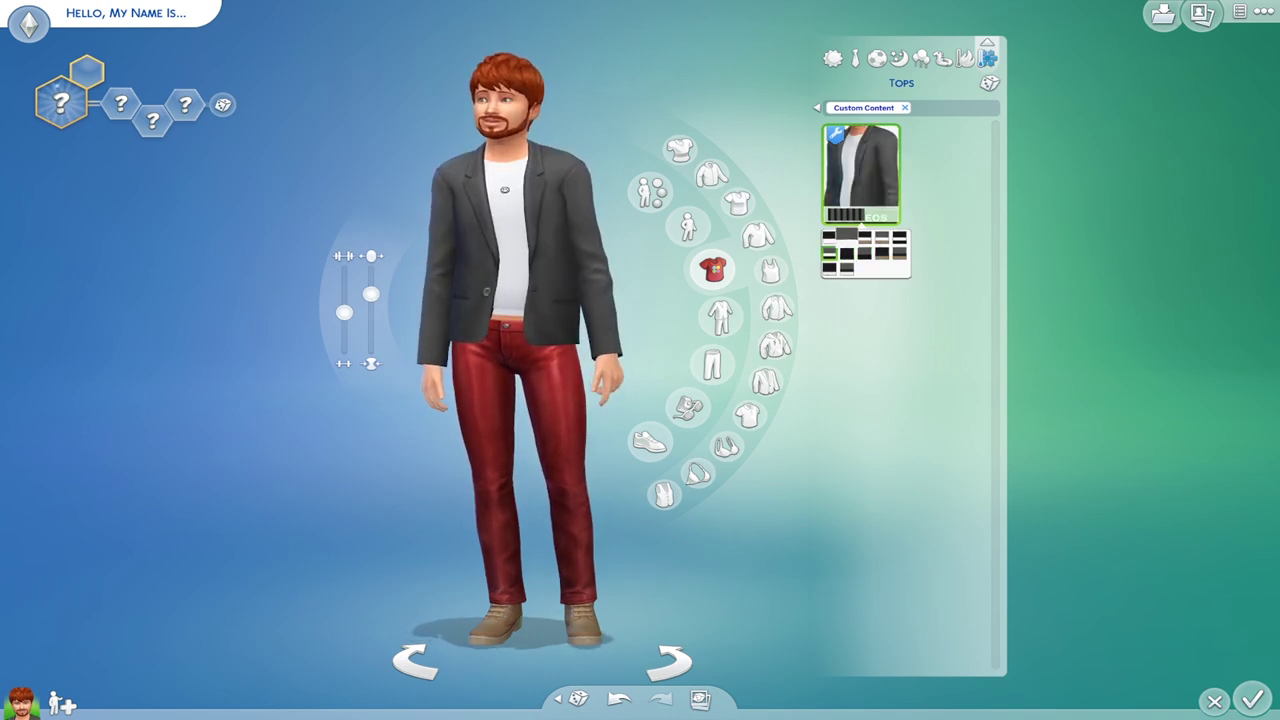
{"action": "left_click", "coordinate": [847, 236]}
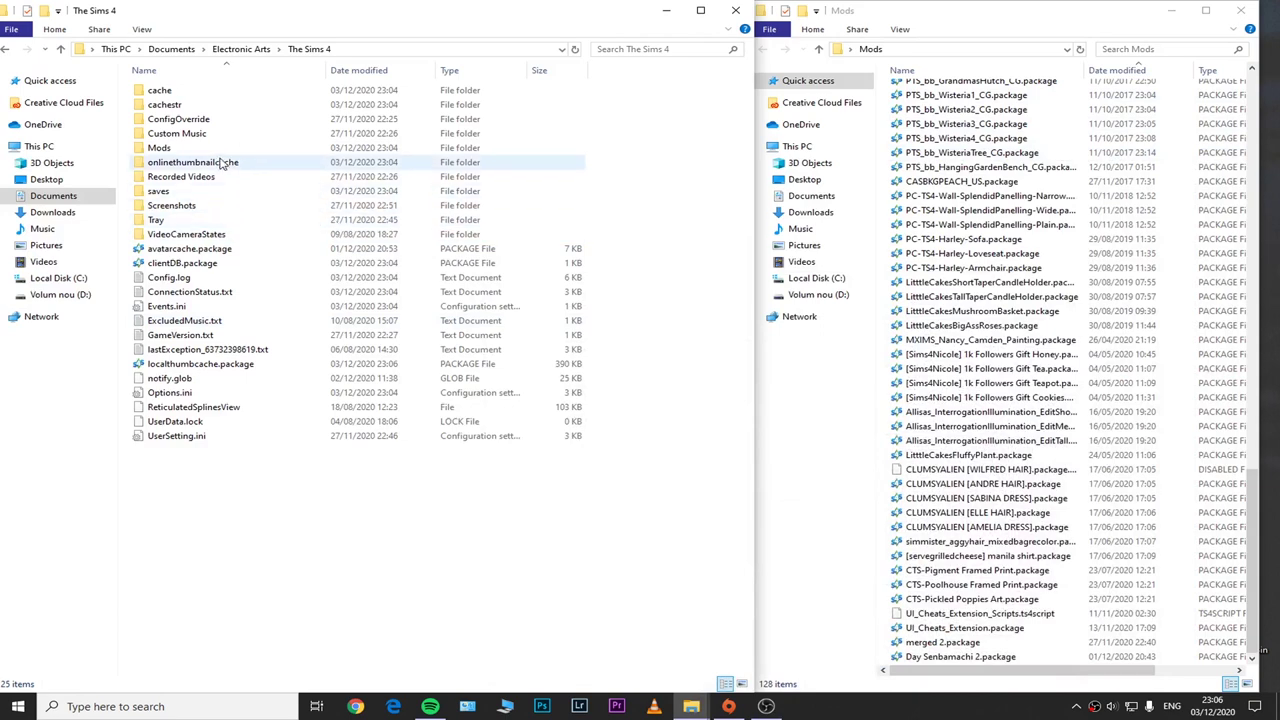
Add the five PTS_bb_Wisteria packages to the game's Mods folder and place a wisteria tree in Build mode.
{"action": "double_click", "coordinate": [165, 147]}
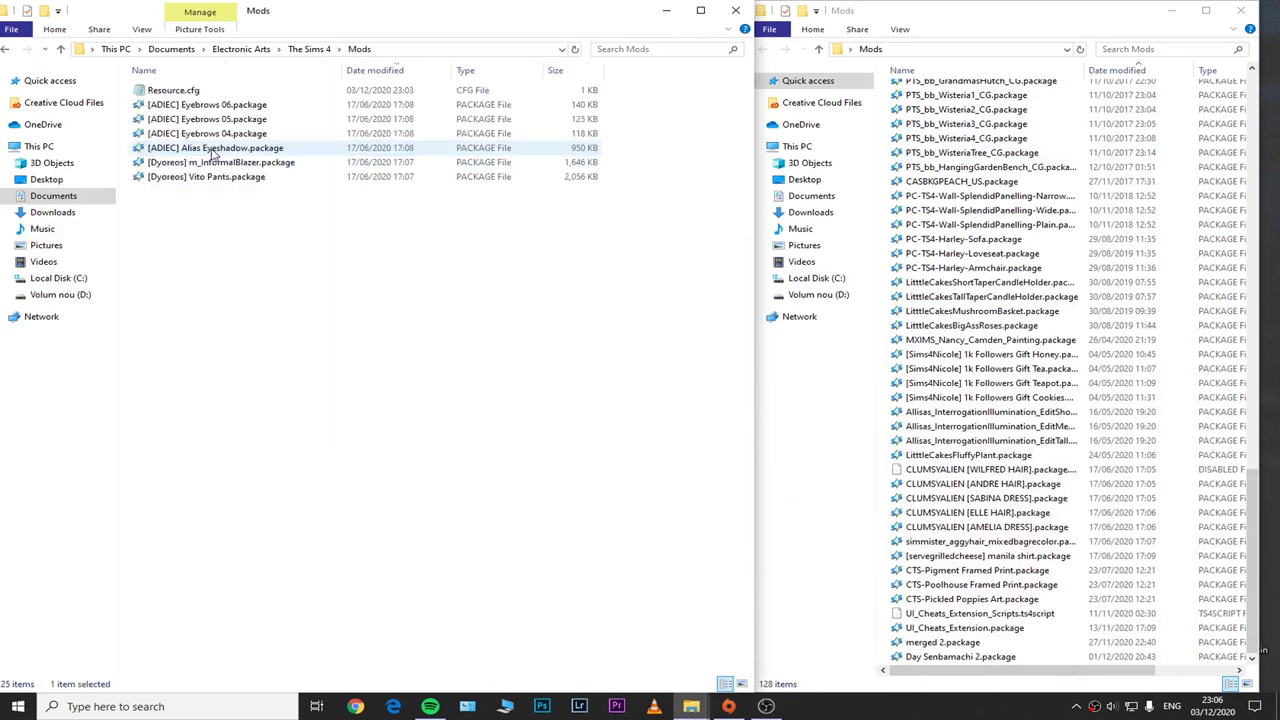
{"action": "scroll", "coordinate": [977, 166], "scroll_direction": "up", "scroll_amount": 2}
{"action": "left_click", "coordinate": [975, 173]}
{"action": "left_click", "coordinate": [985, 230], "text": "shift"}
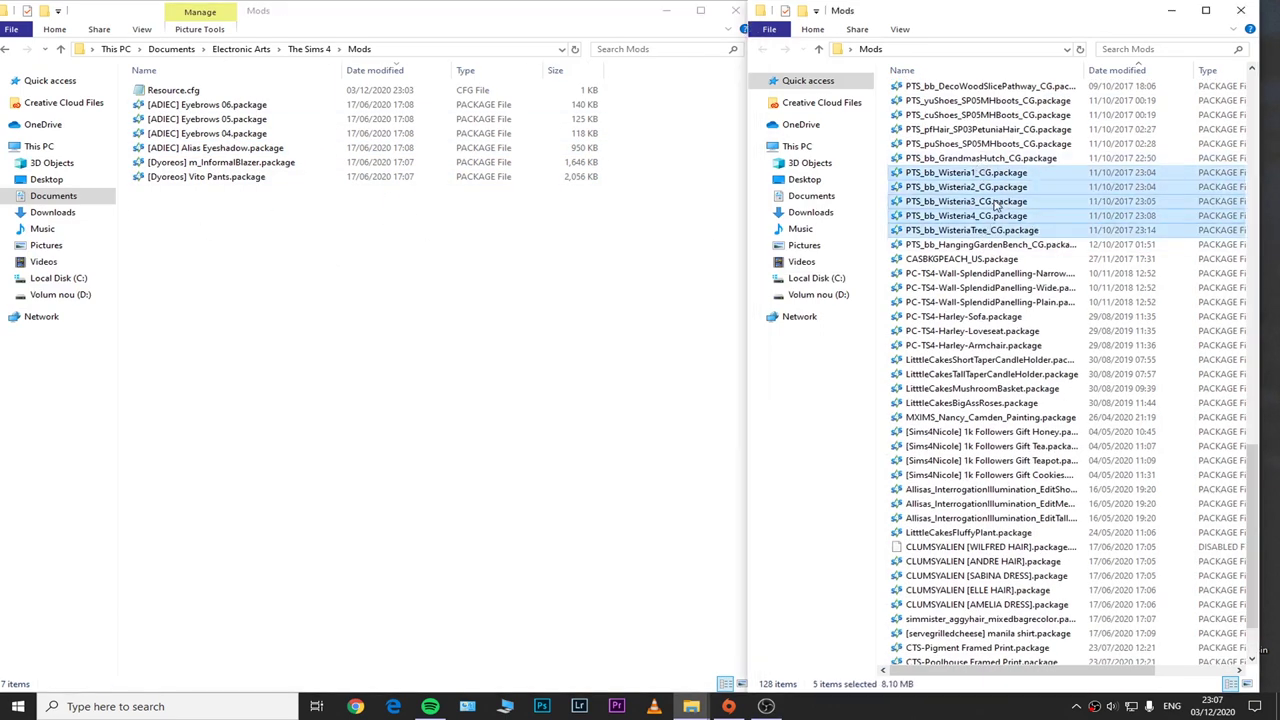
{"action": "left_click_drag", "start_coordinate": [990, 206], "coordinate": [274, 271]}
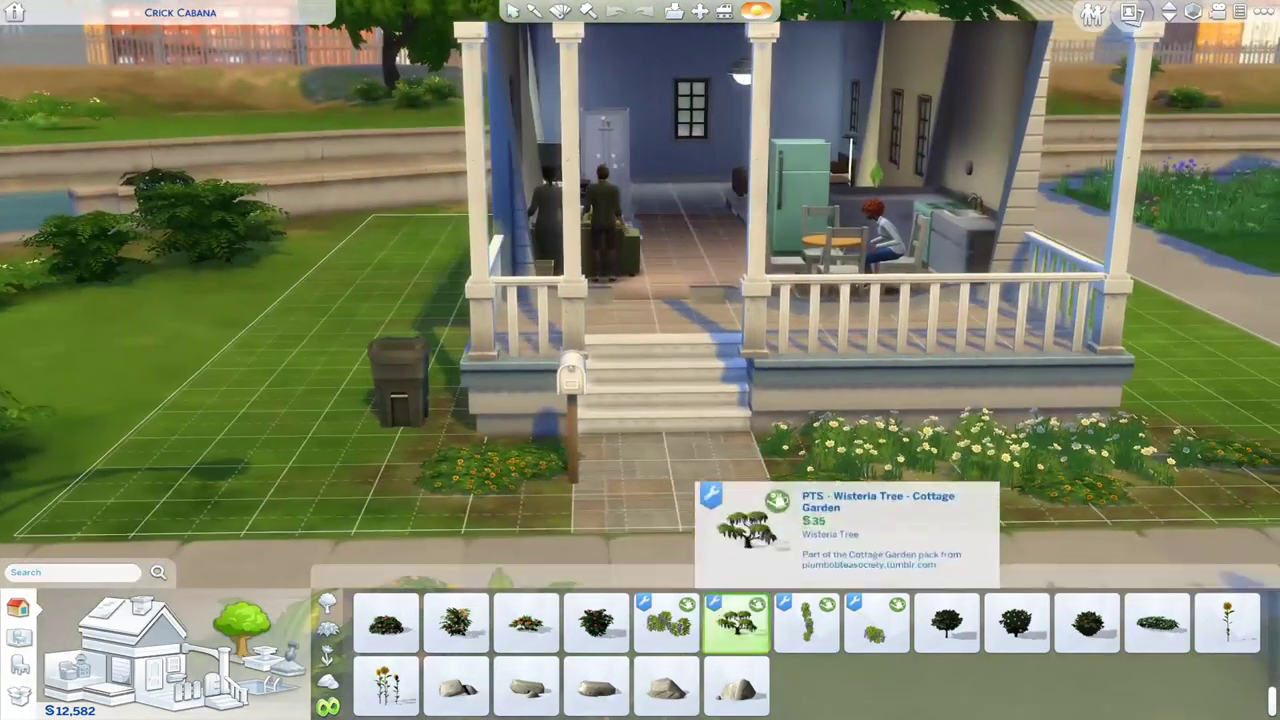
{"action": "left_click", "coordinate": [737, 620]}
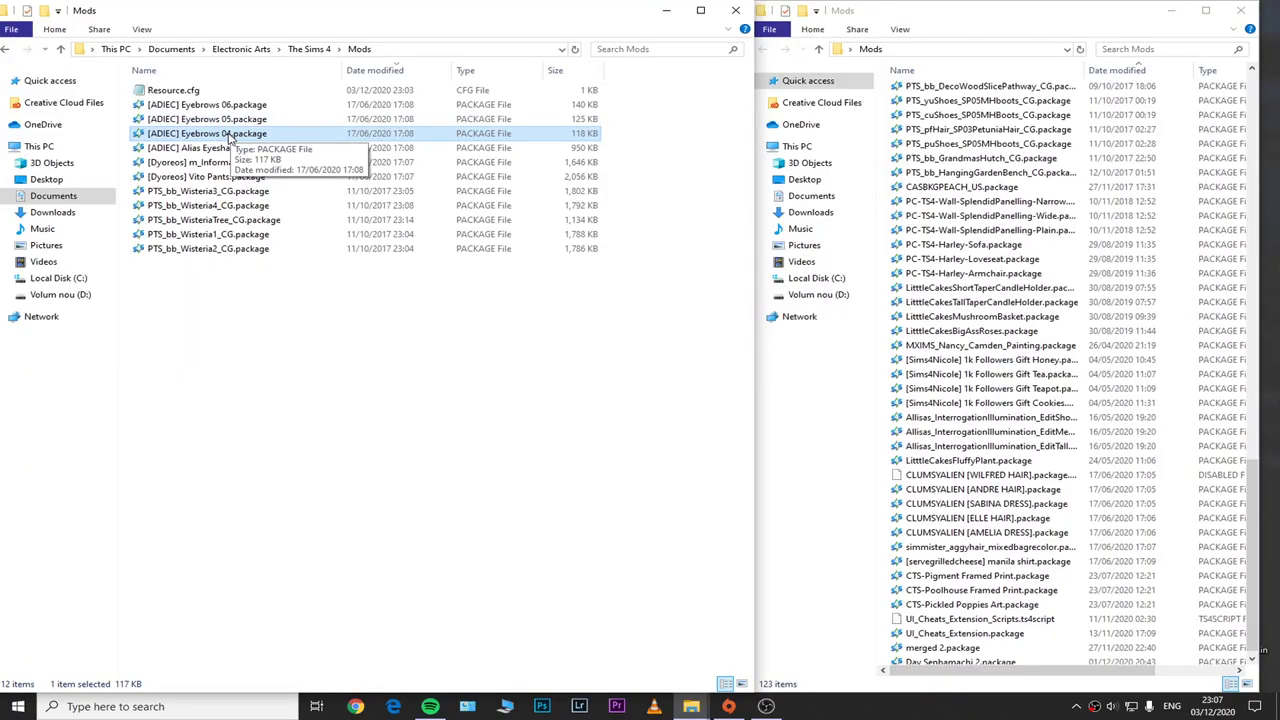
{"action": "right_click", "coordinate": [229, 136]}
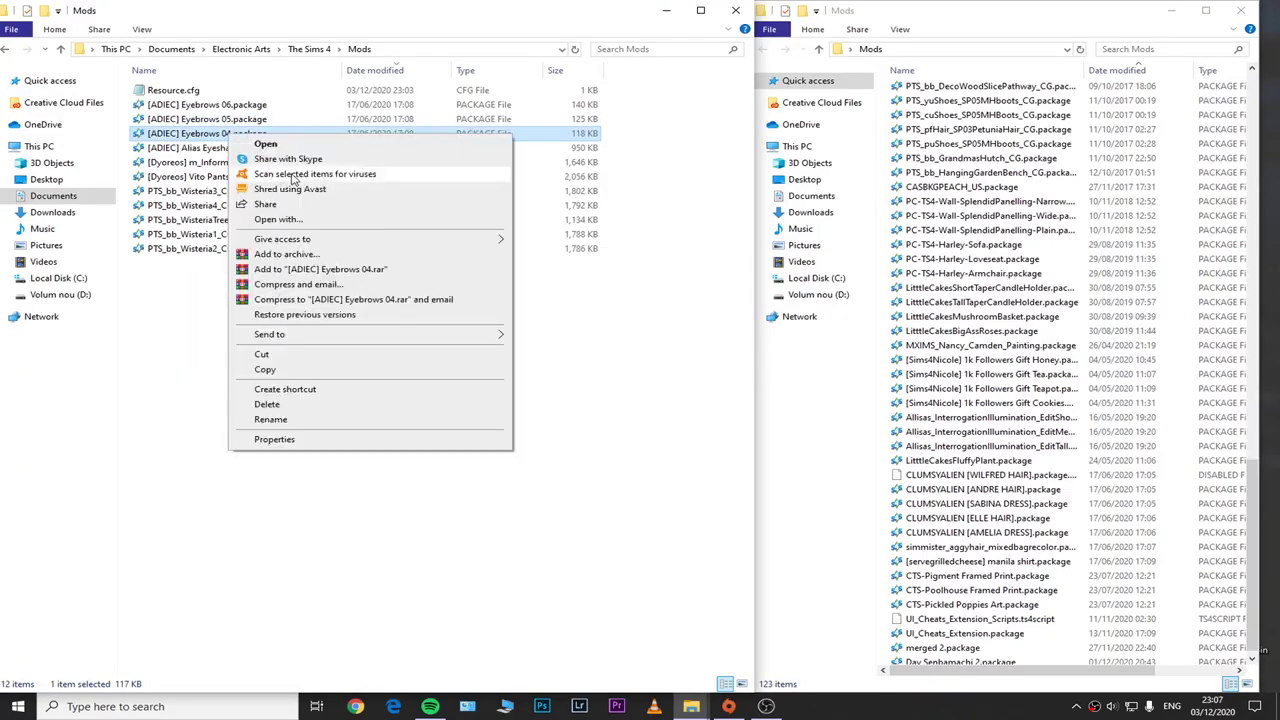
Delete [ADIEC] Eyebrows 04.package and move all remaining desktop mods into the game's Mods folder.
{"action": "left_click", "coordinate": [267, 404]}
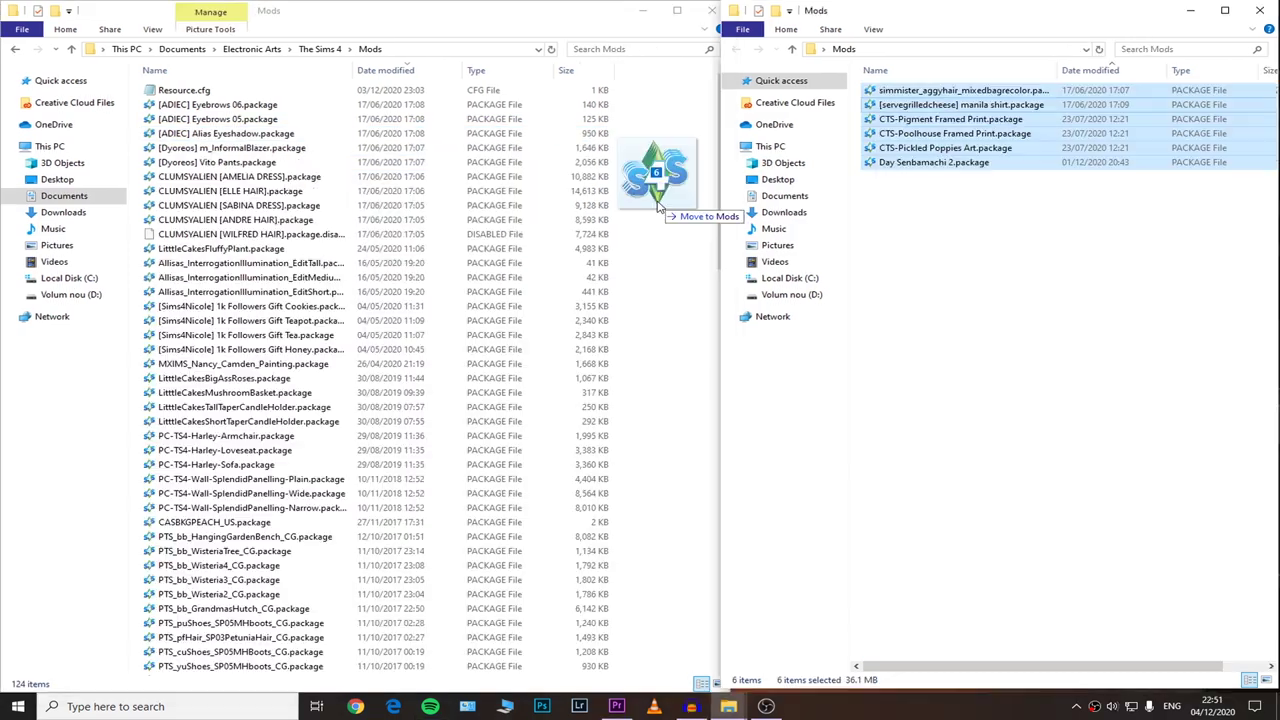
{"action": "left_click_drag", "start_coordinate": [643, 171], "coordinate": [658, 207]}
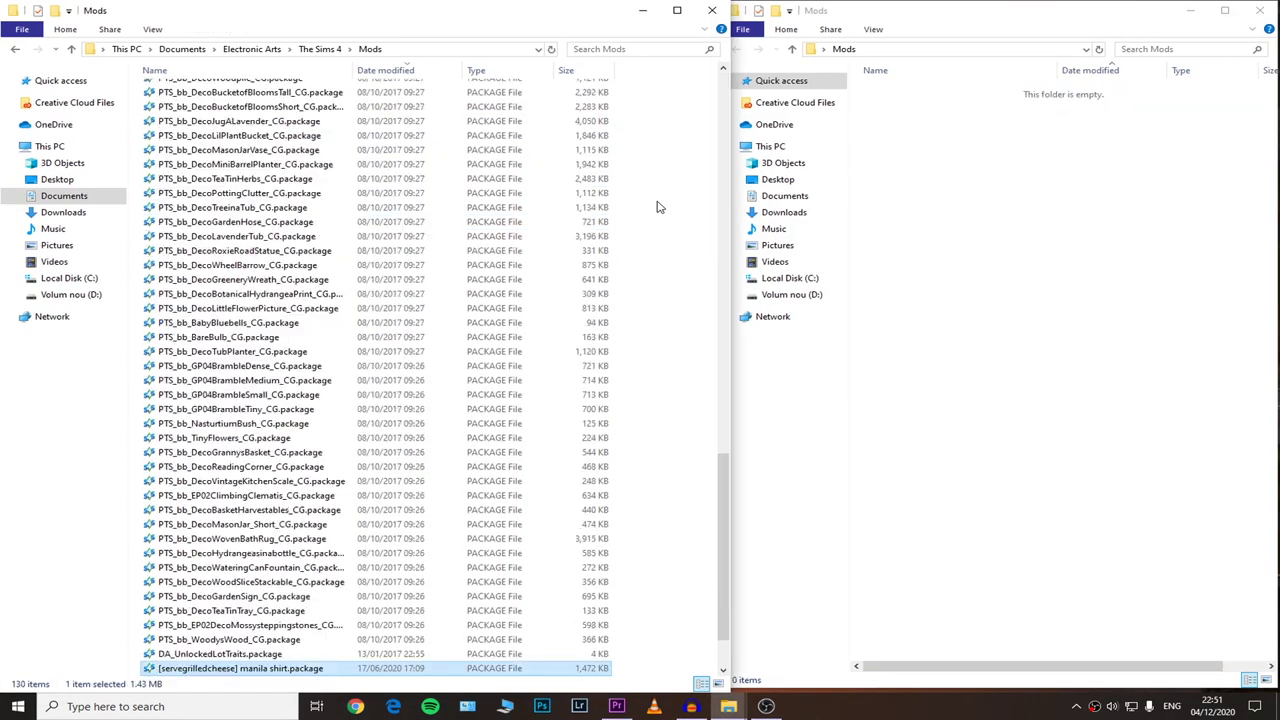